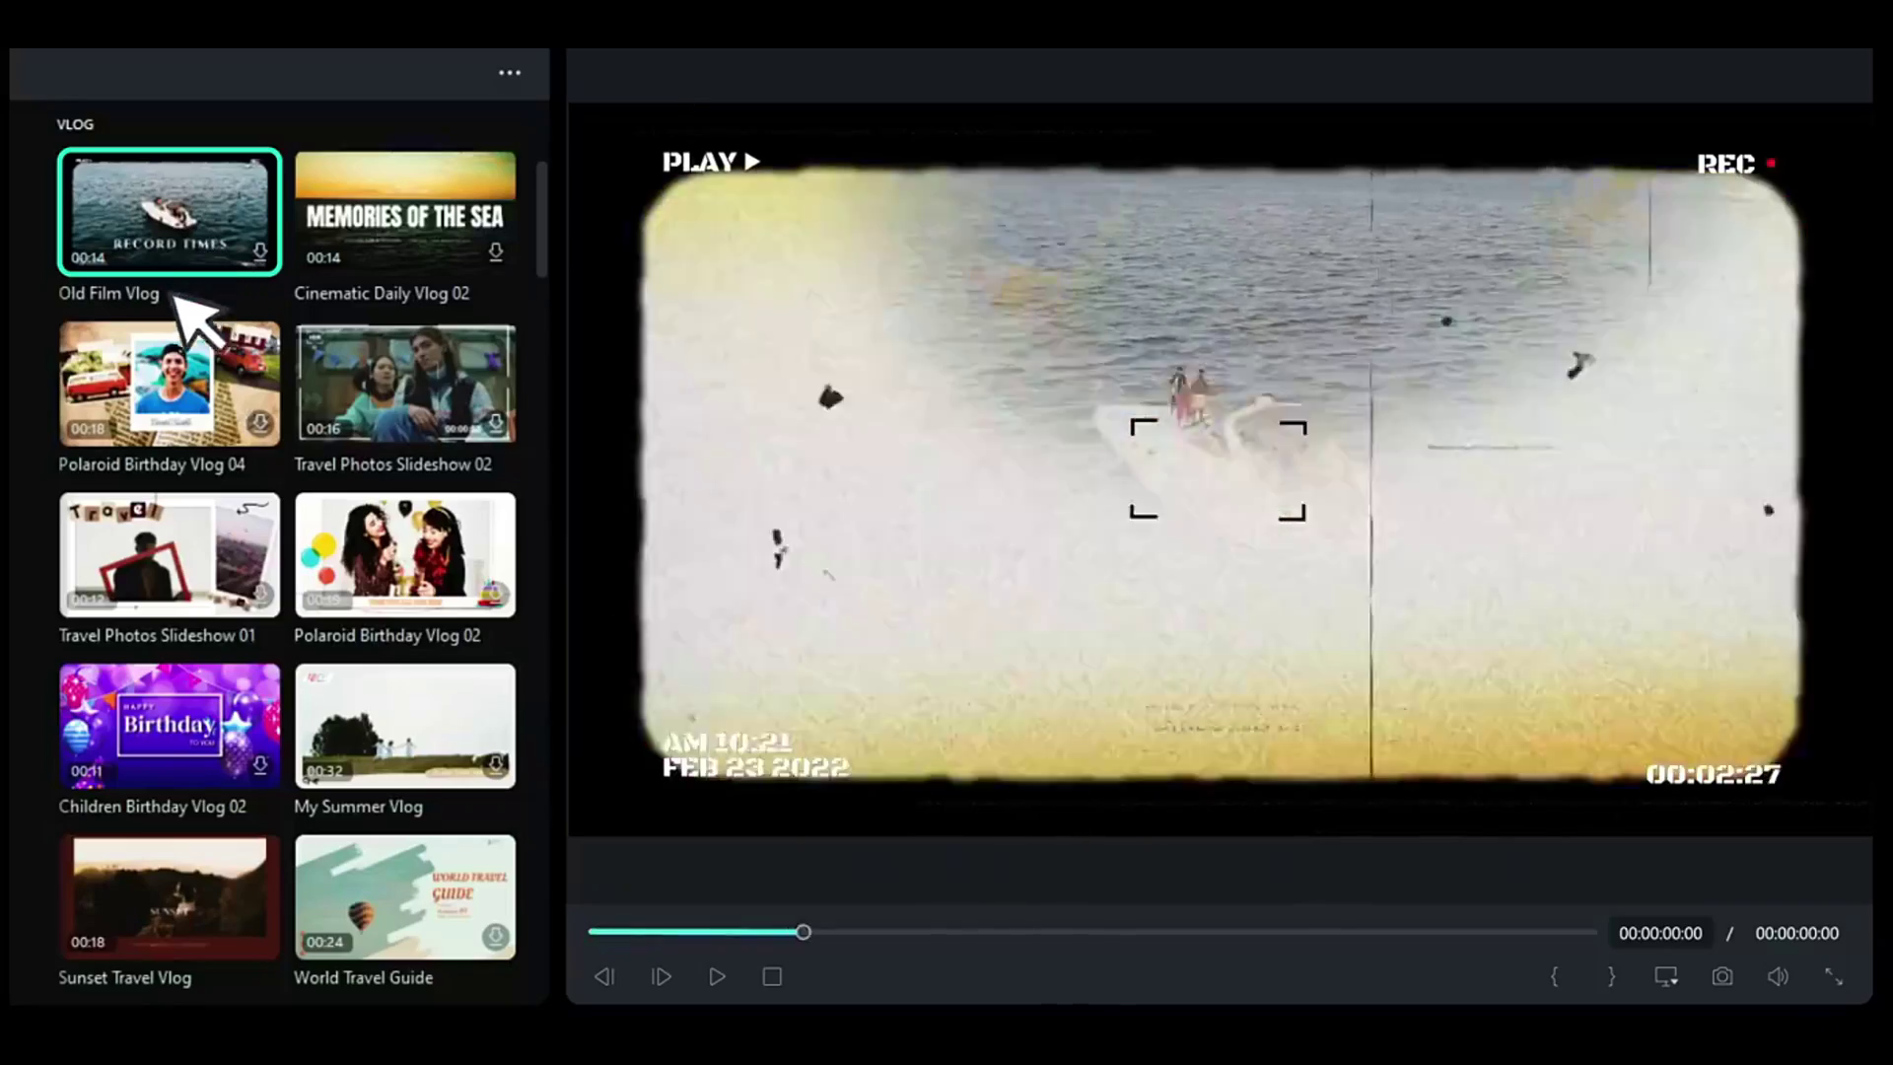
Step: Scroll the Filmora download-guidance page and collapse the website rating survey popup
scroll(198, 326, "down", 5)
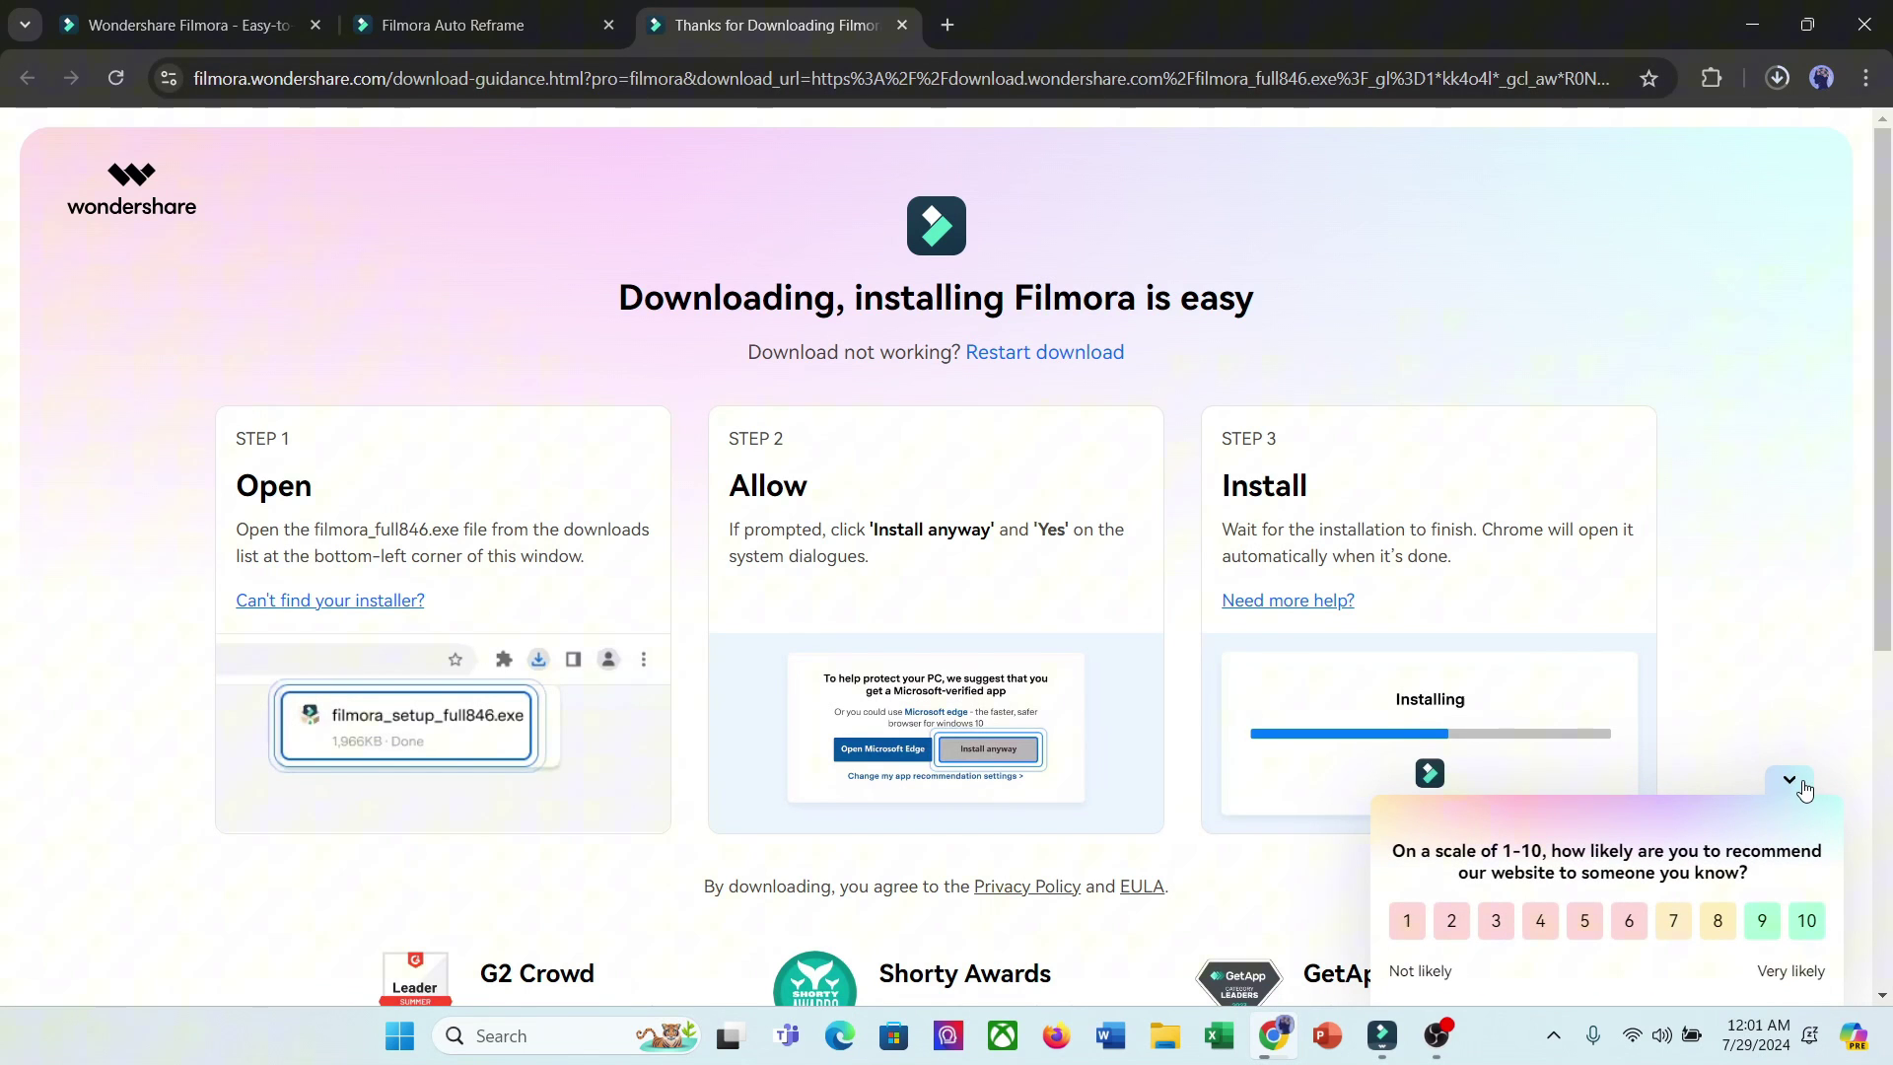
left_click(1802, 787)
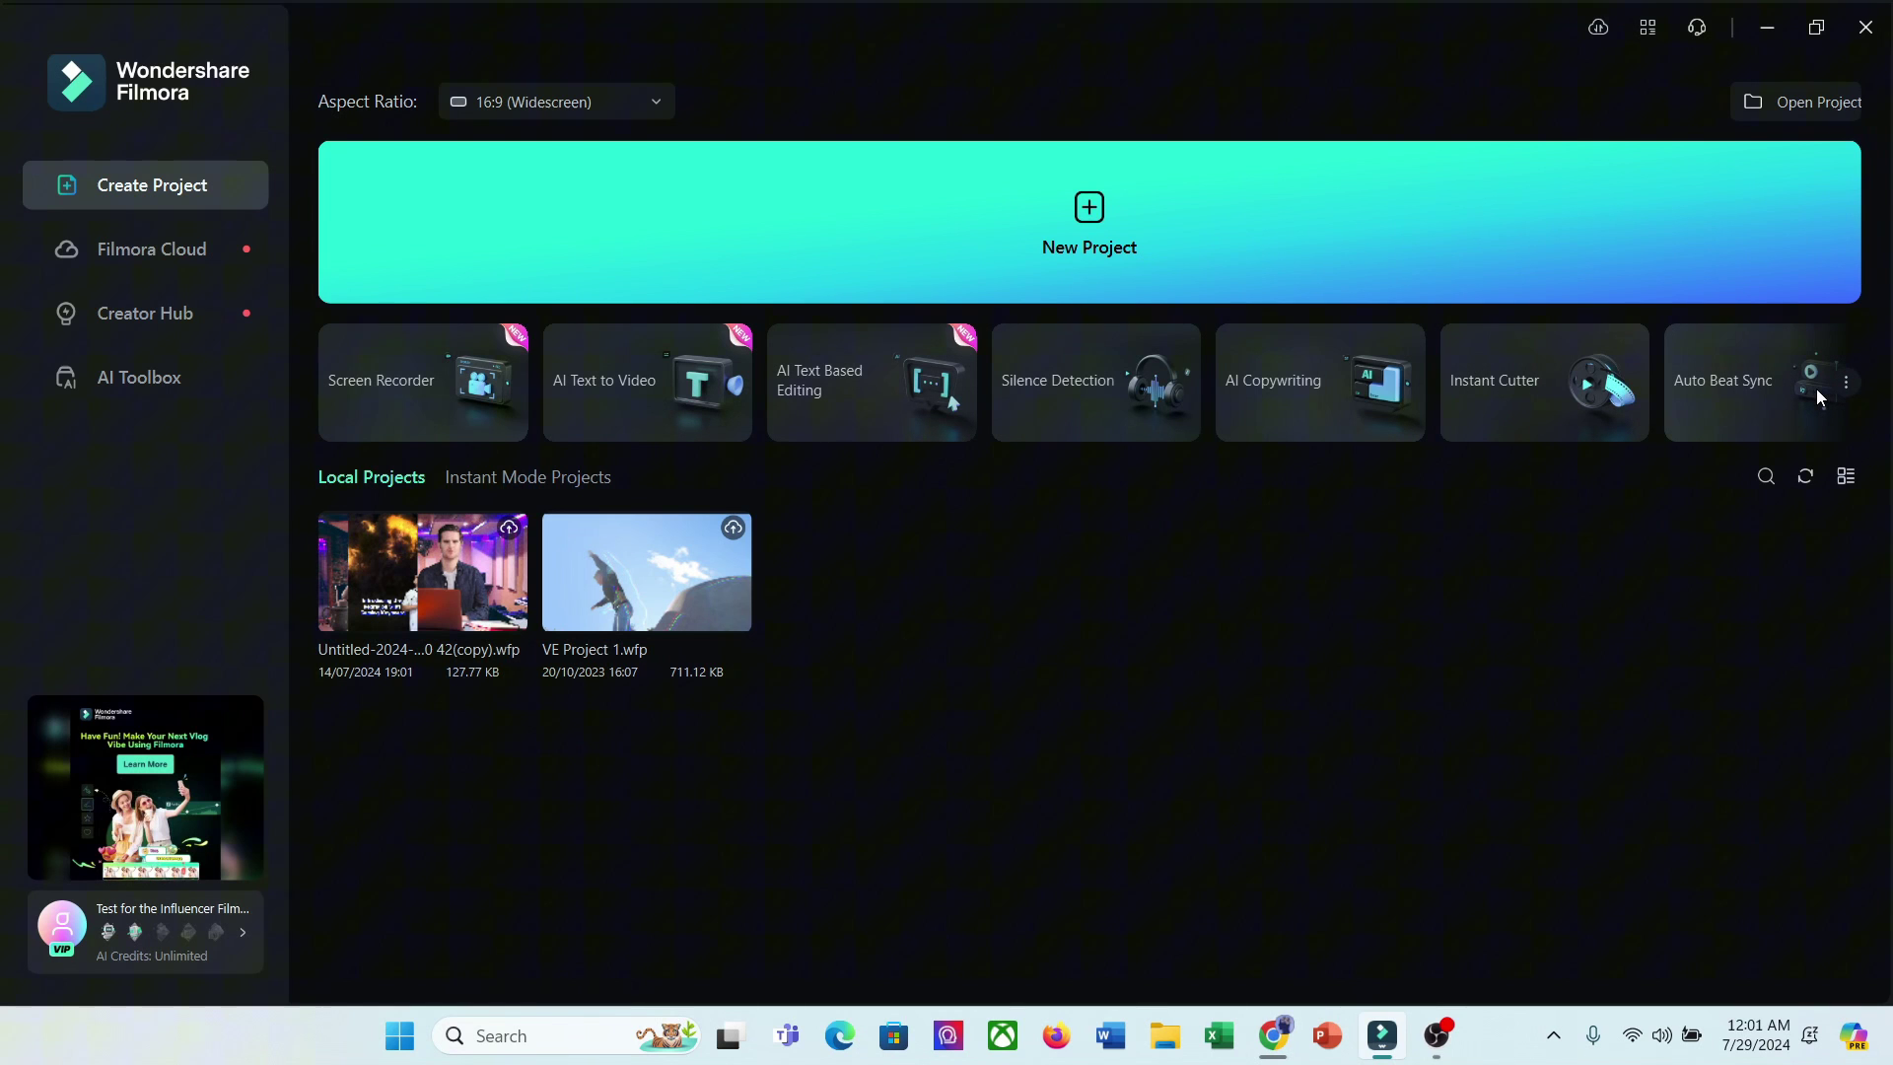
Step: Launch the Auto Reframe tool from the AI Toolbox on Filmora's start screen
left_click(1854, 392)
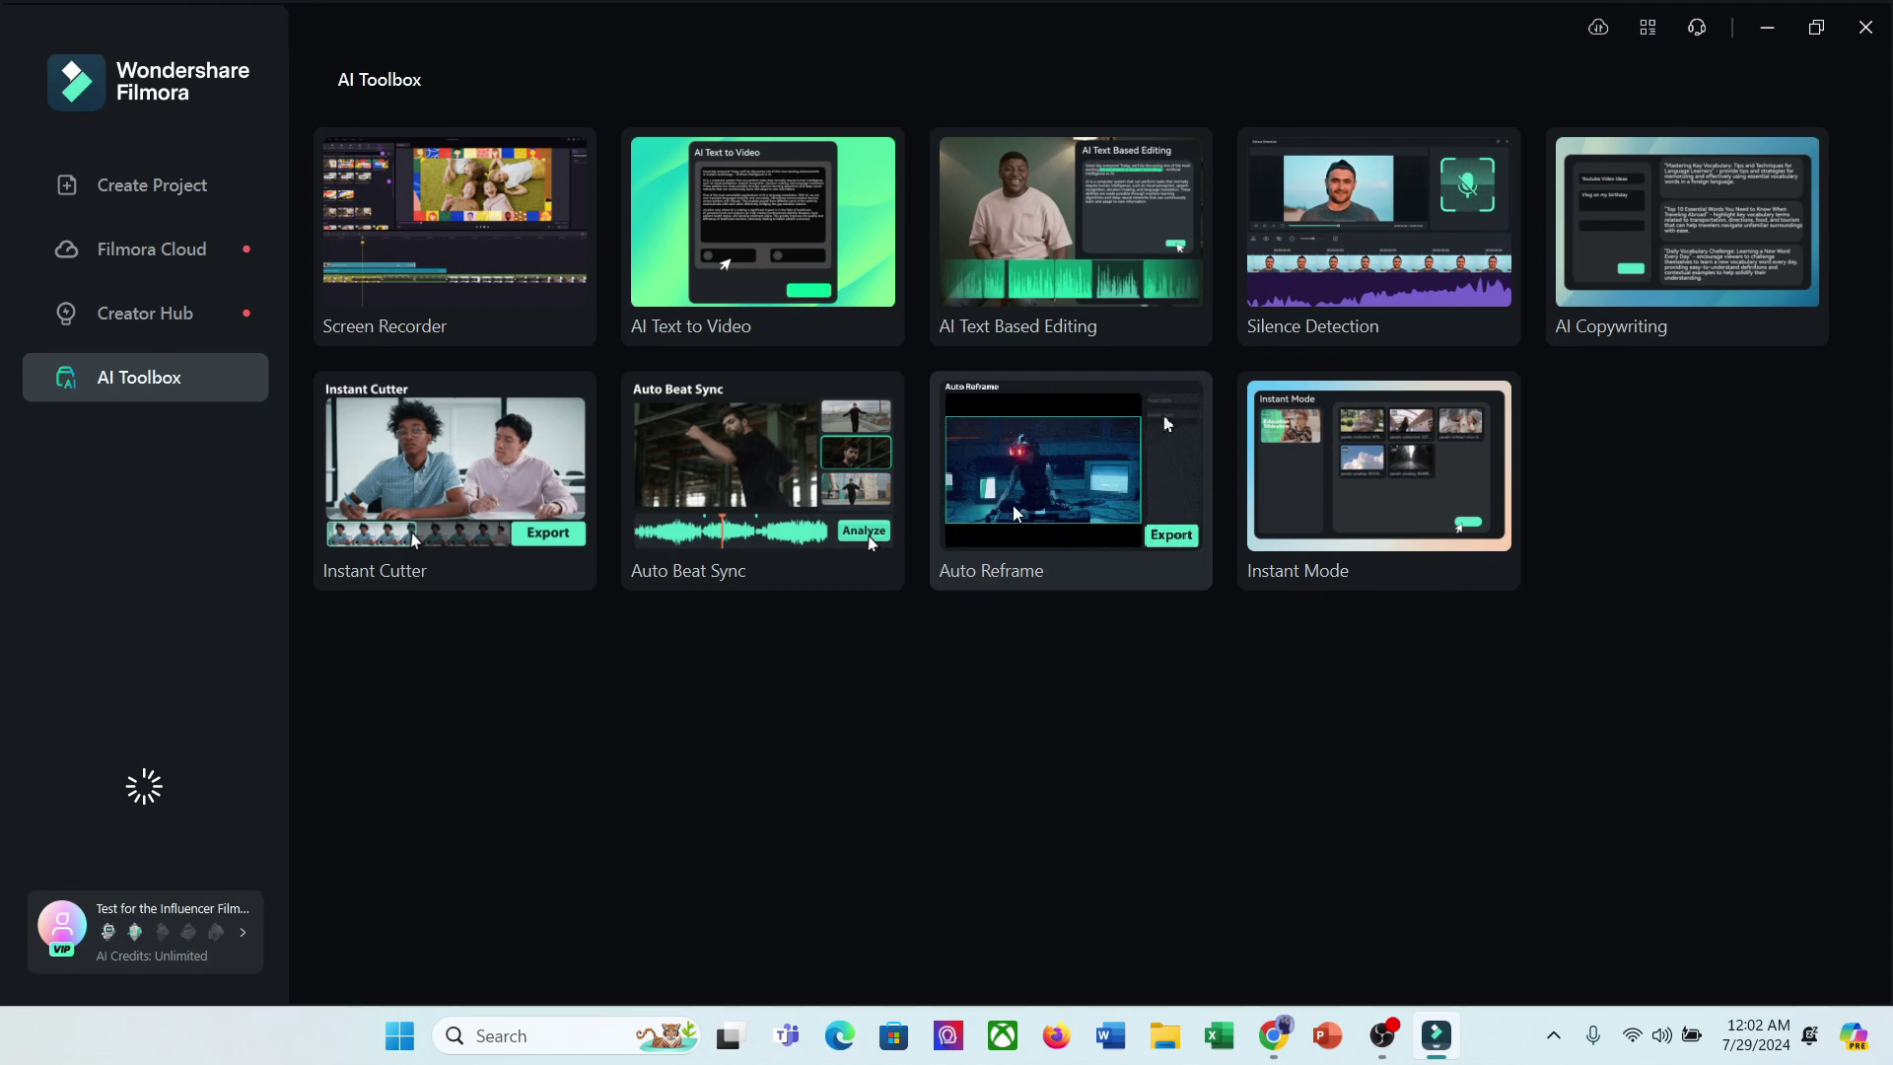
left_click(1025, 498)
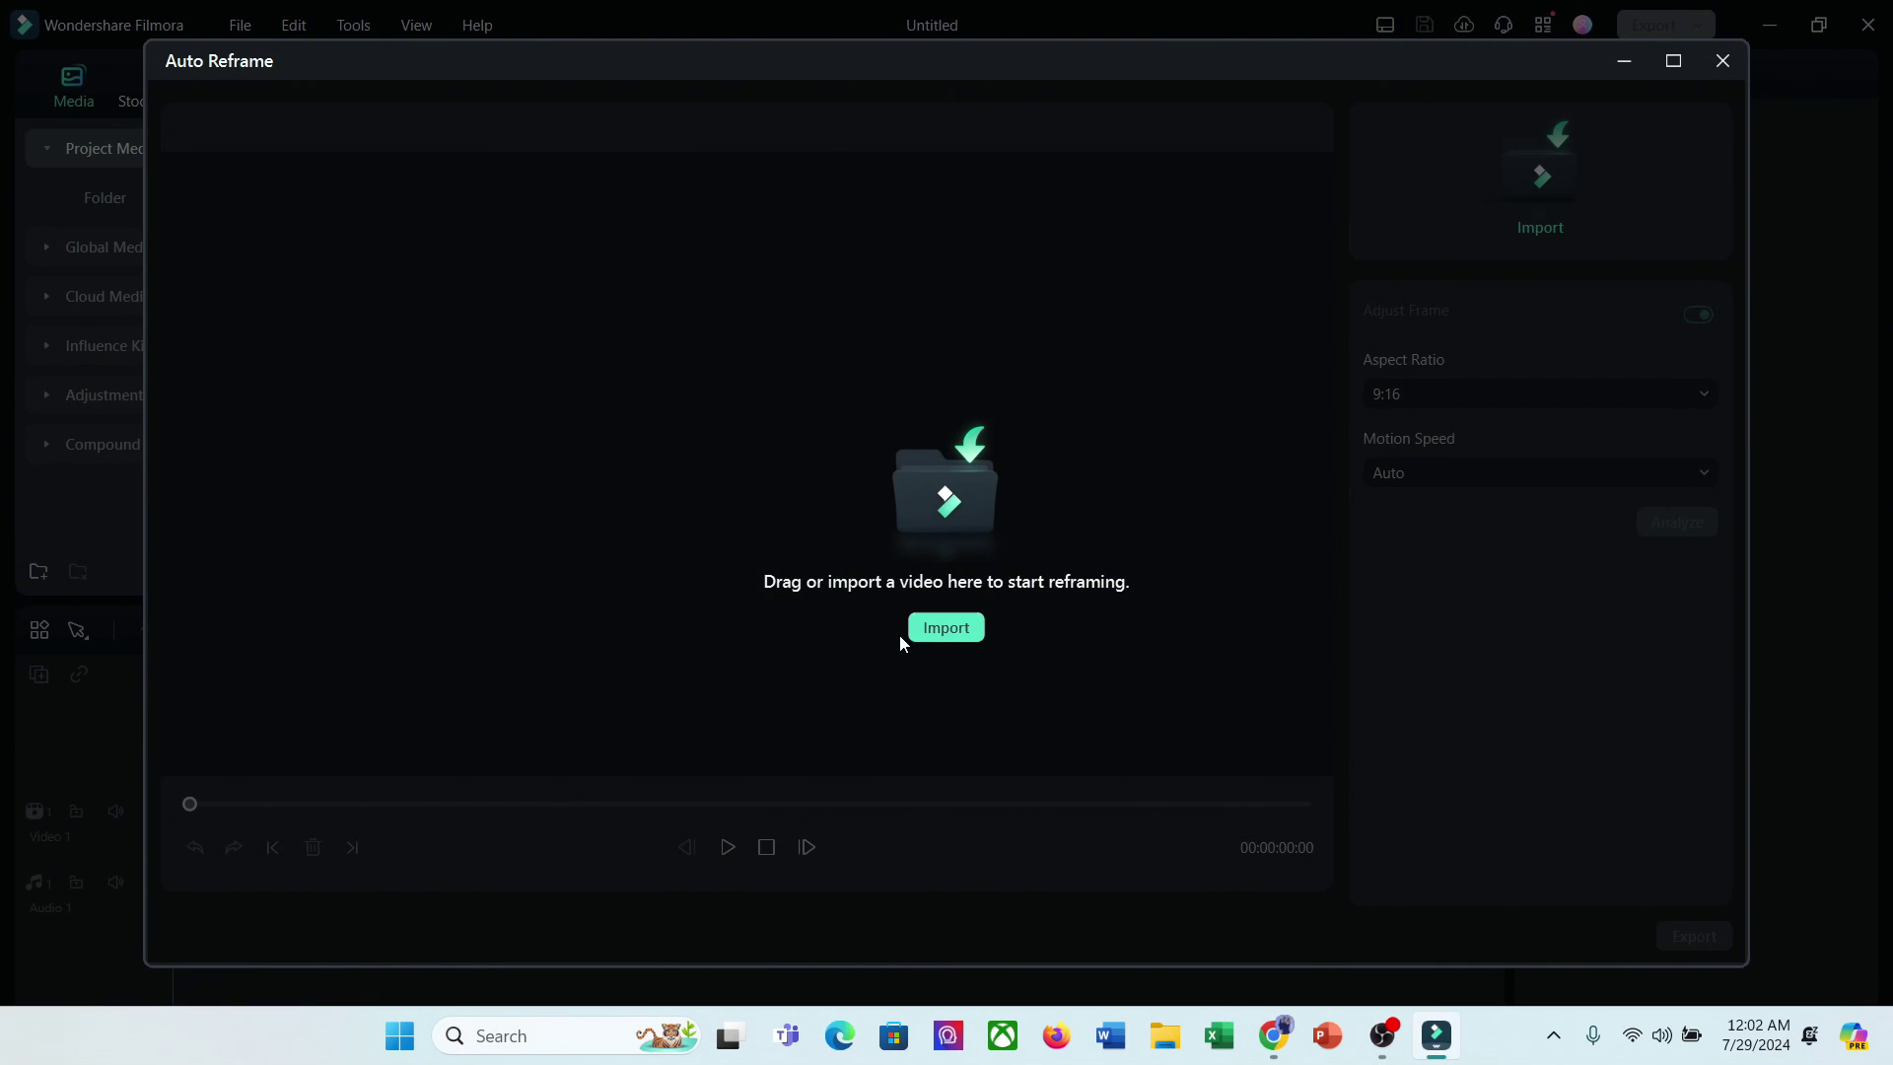
Step: Import 0703 (1).mp4, keep 9:16 aspect ratio, set Fast motion speed, and analyze
left_click(944, 631)
double_click(747, 264)
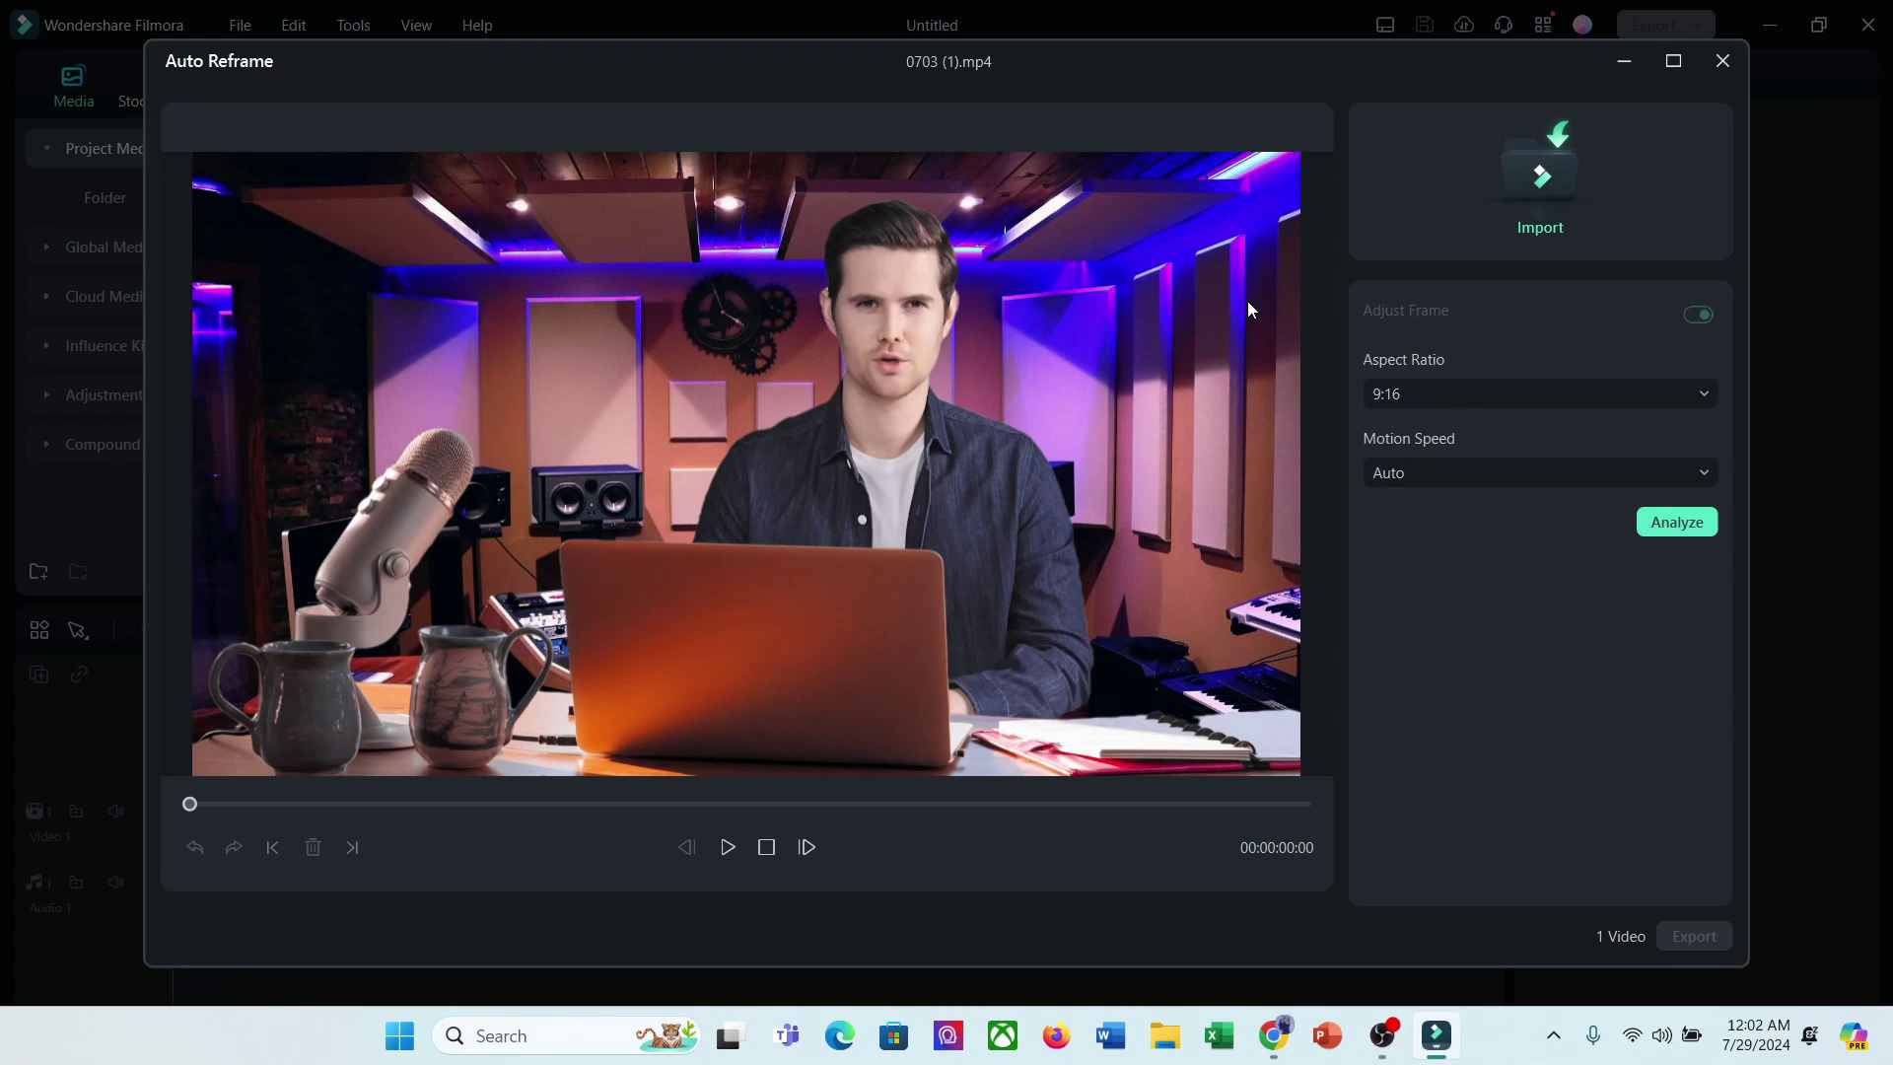
left_click(1440, 396)
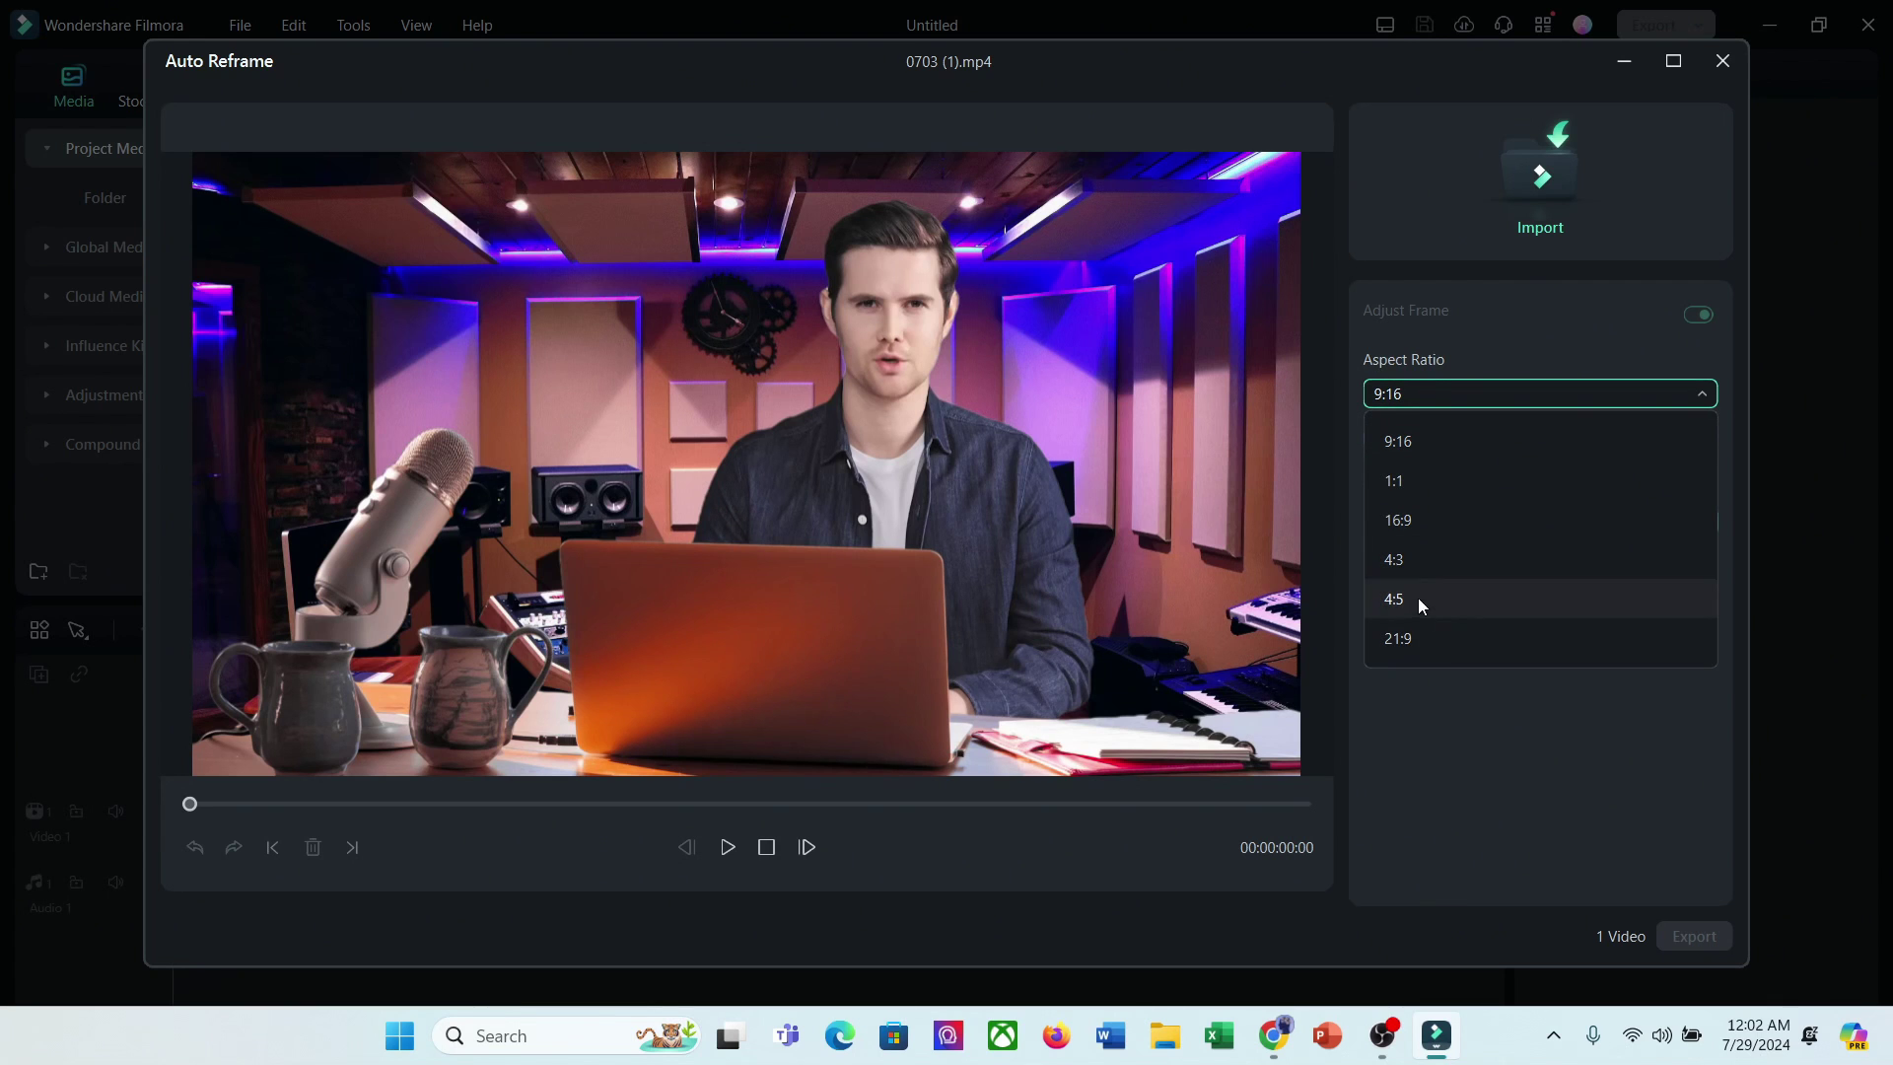
left_click(1428, 445)
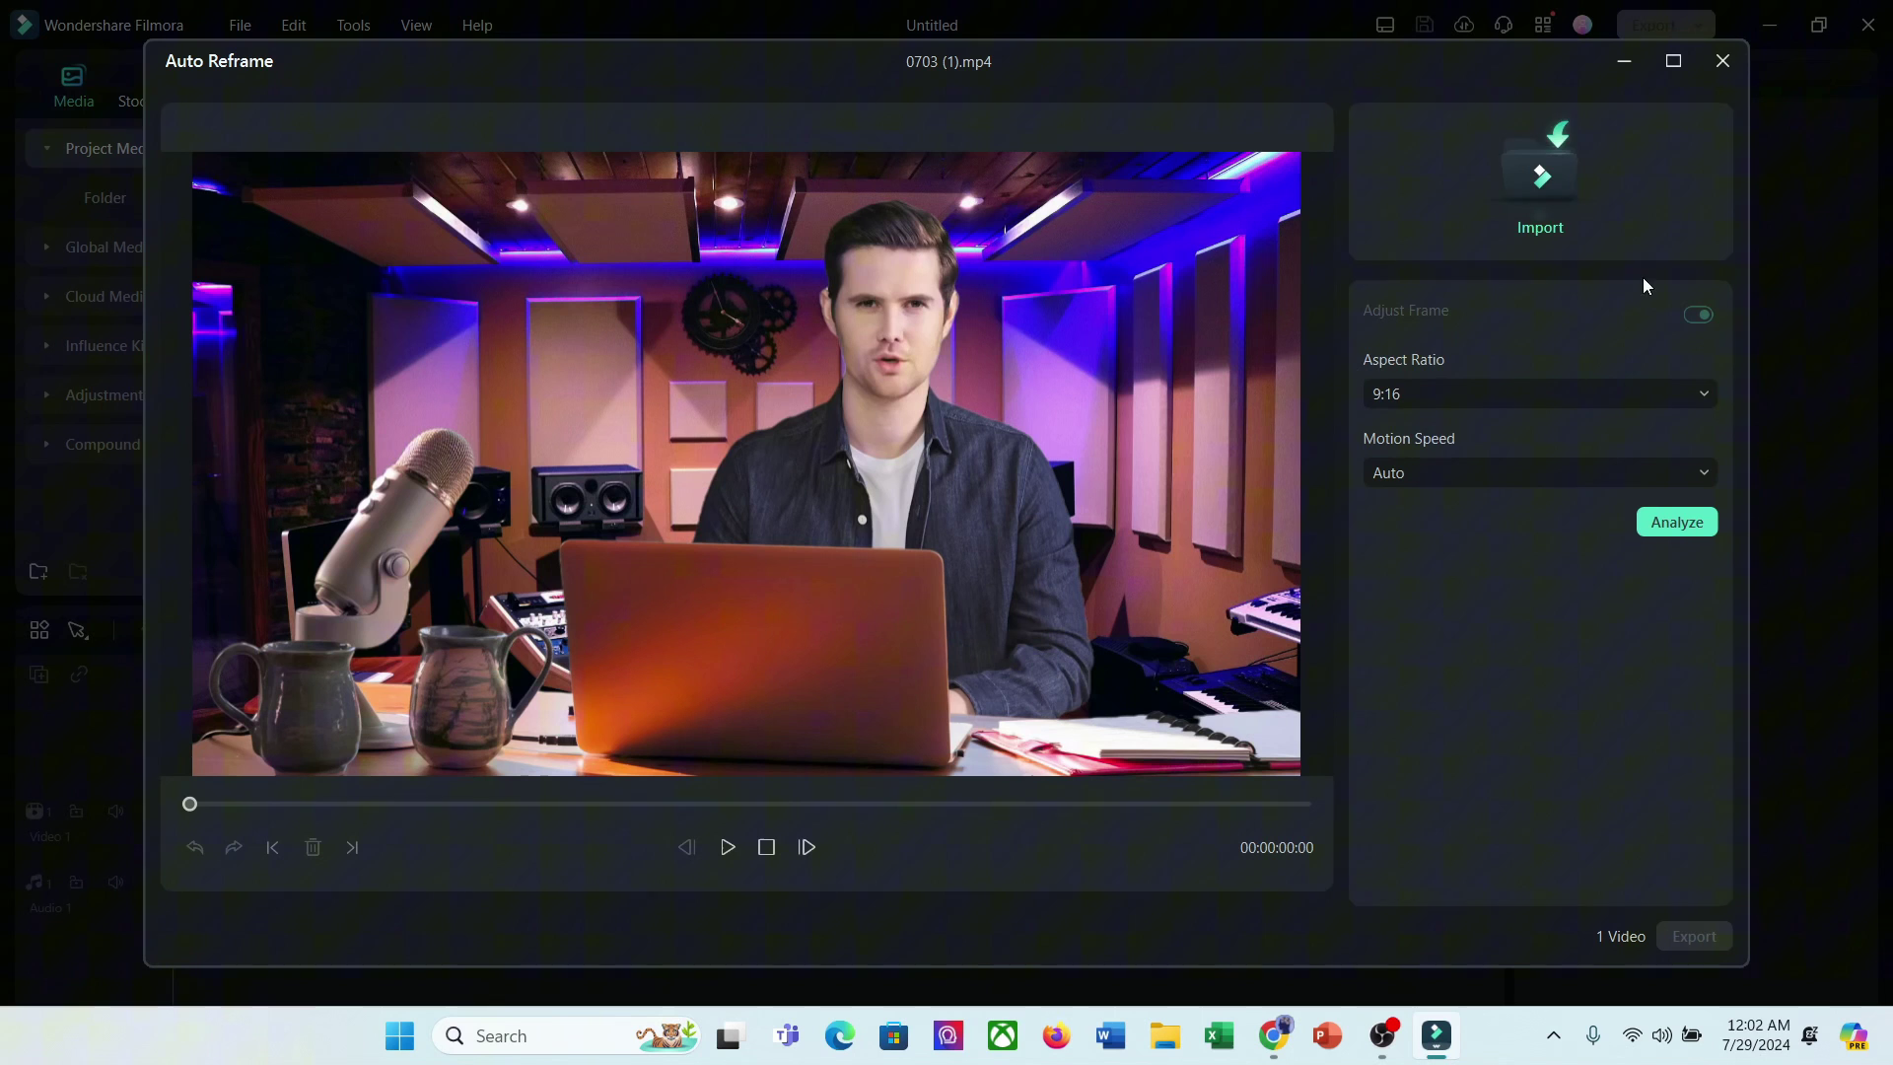
left_click(1463, 475)
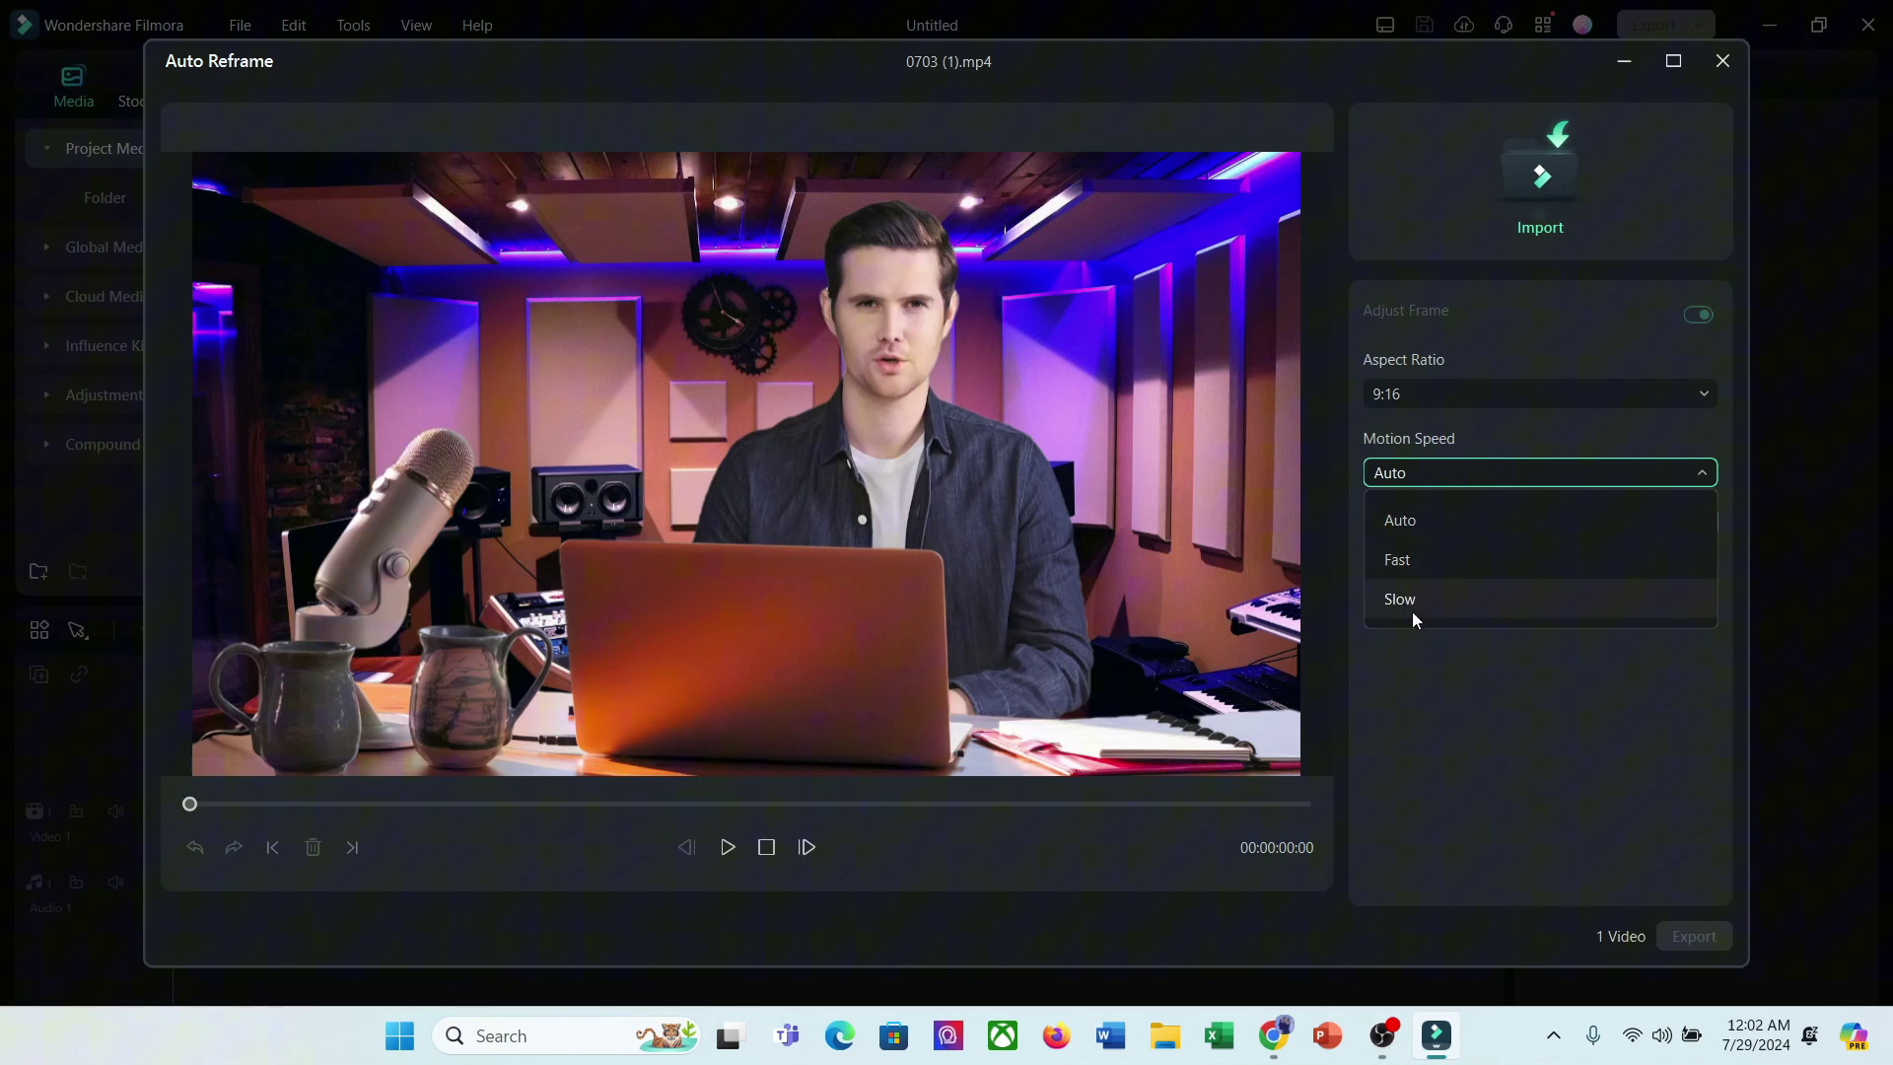
left_click(1443, 564)
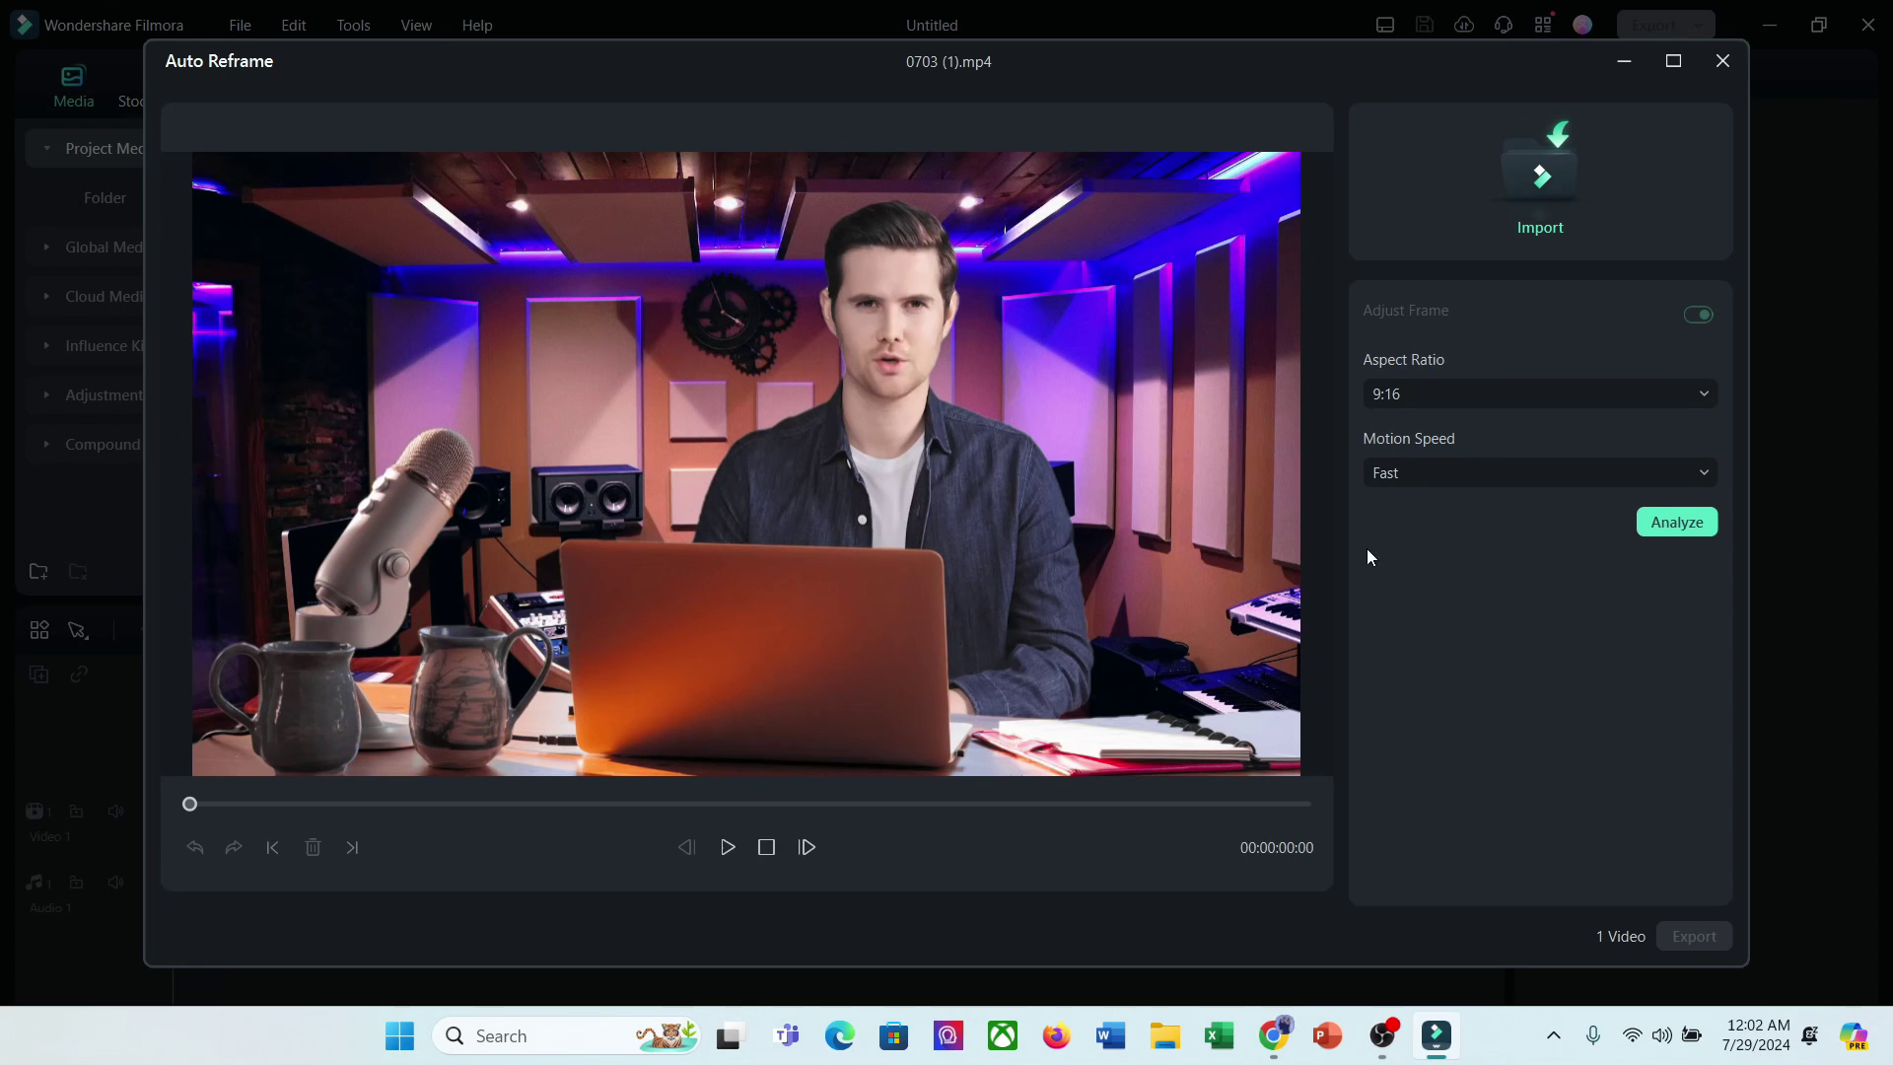
left_click(1679, 526)
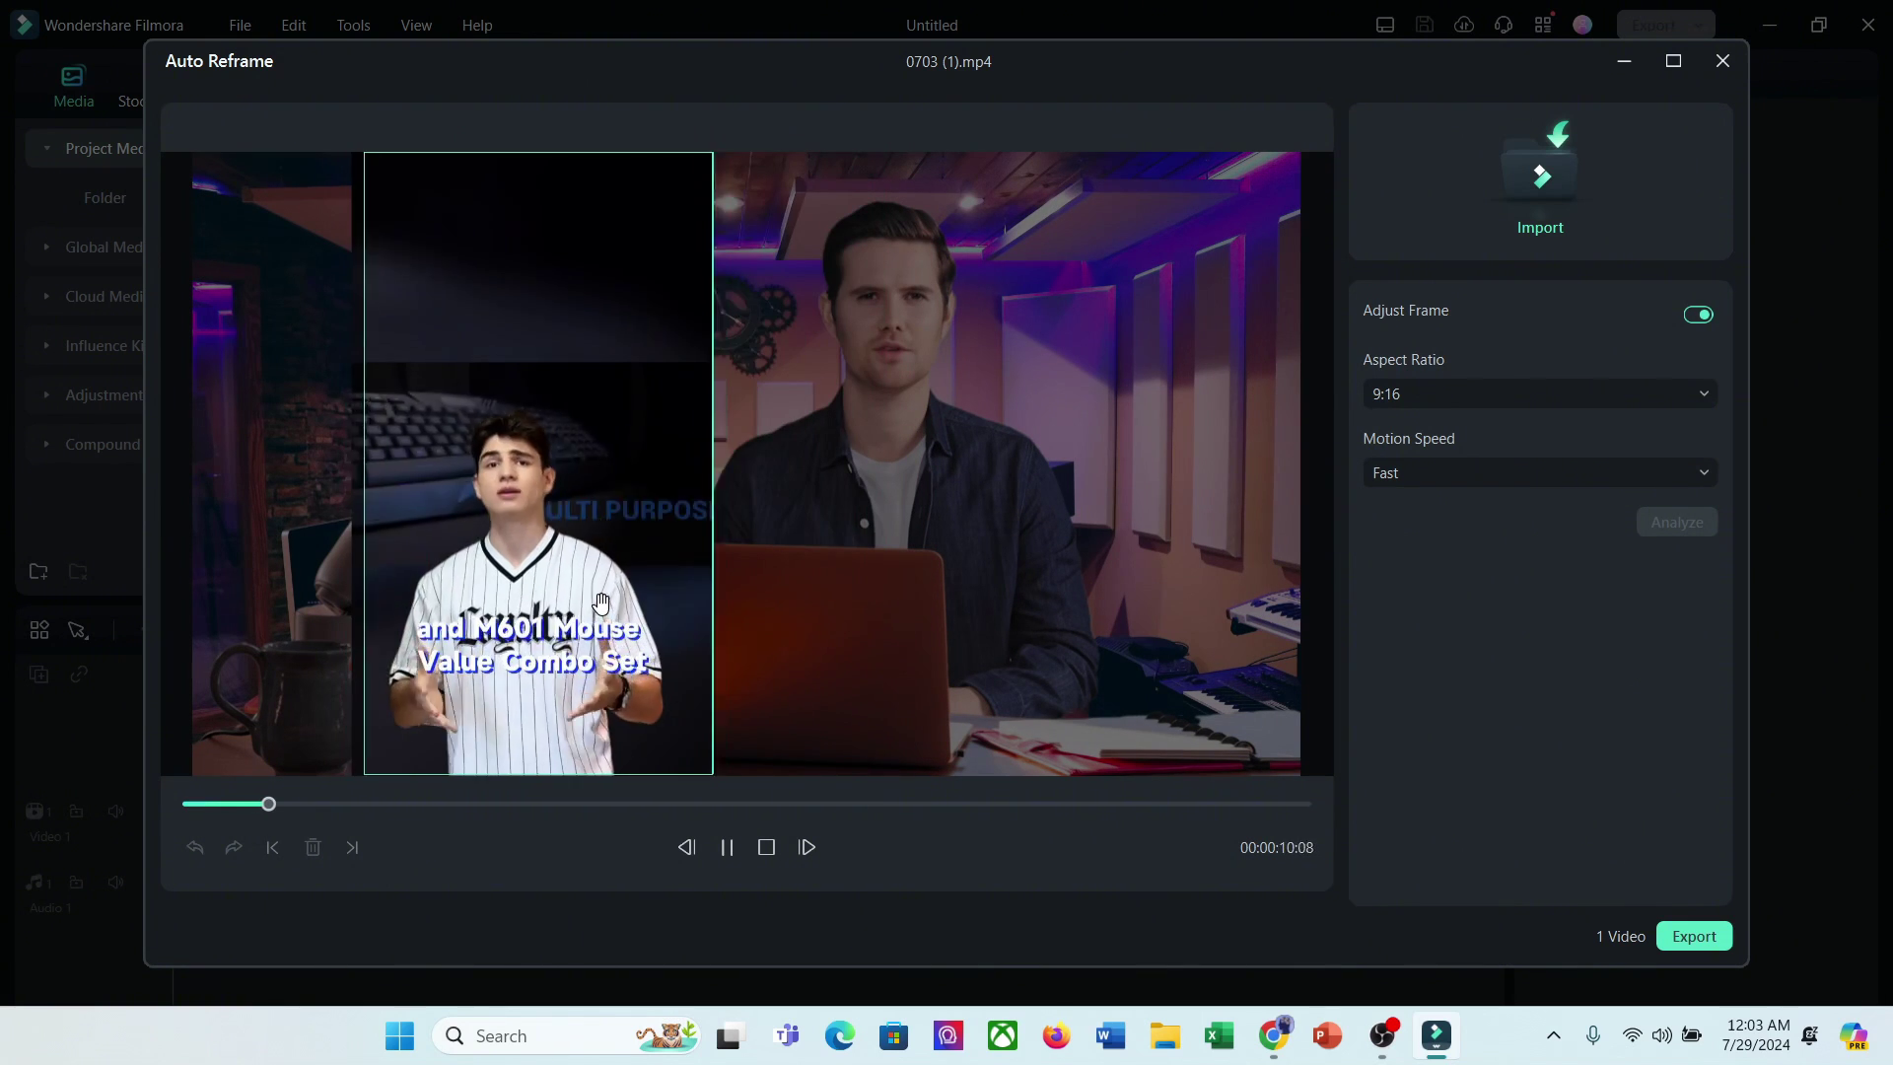
Step: Shift the 9:16 crop frame left or right to stay on the subject in each scene
left_click(687, 847)
left_click_drag(984, 588, 887, 587)
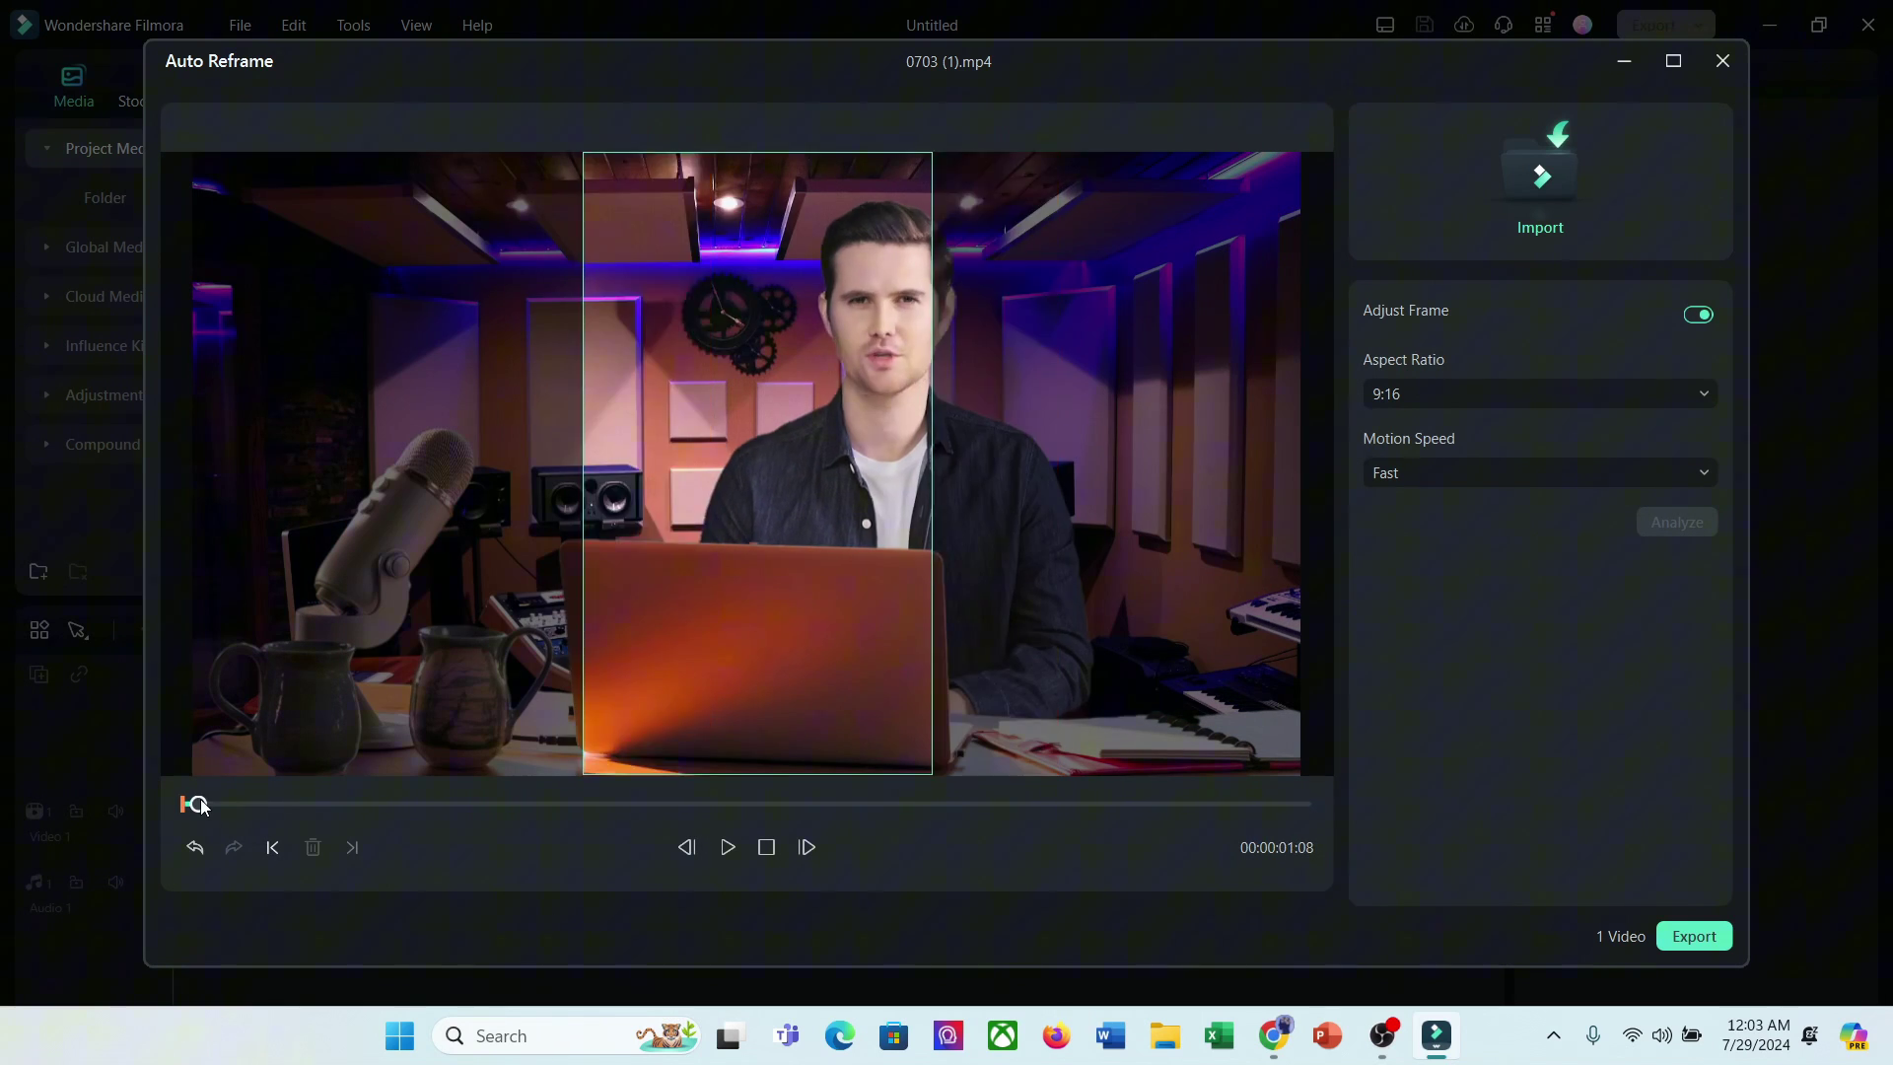
left_click(219, 804)
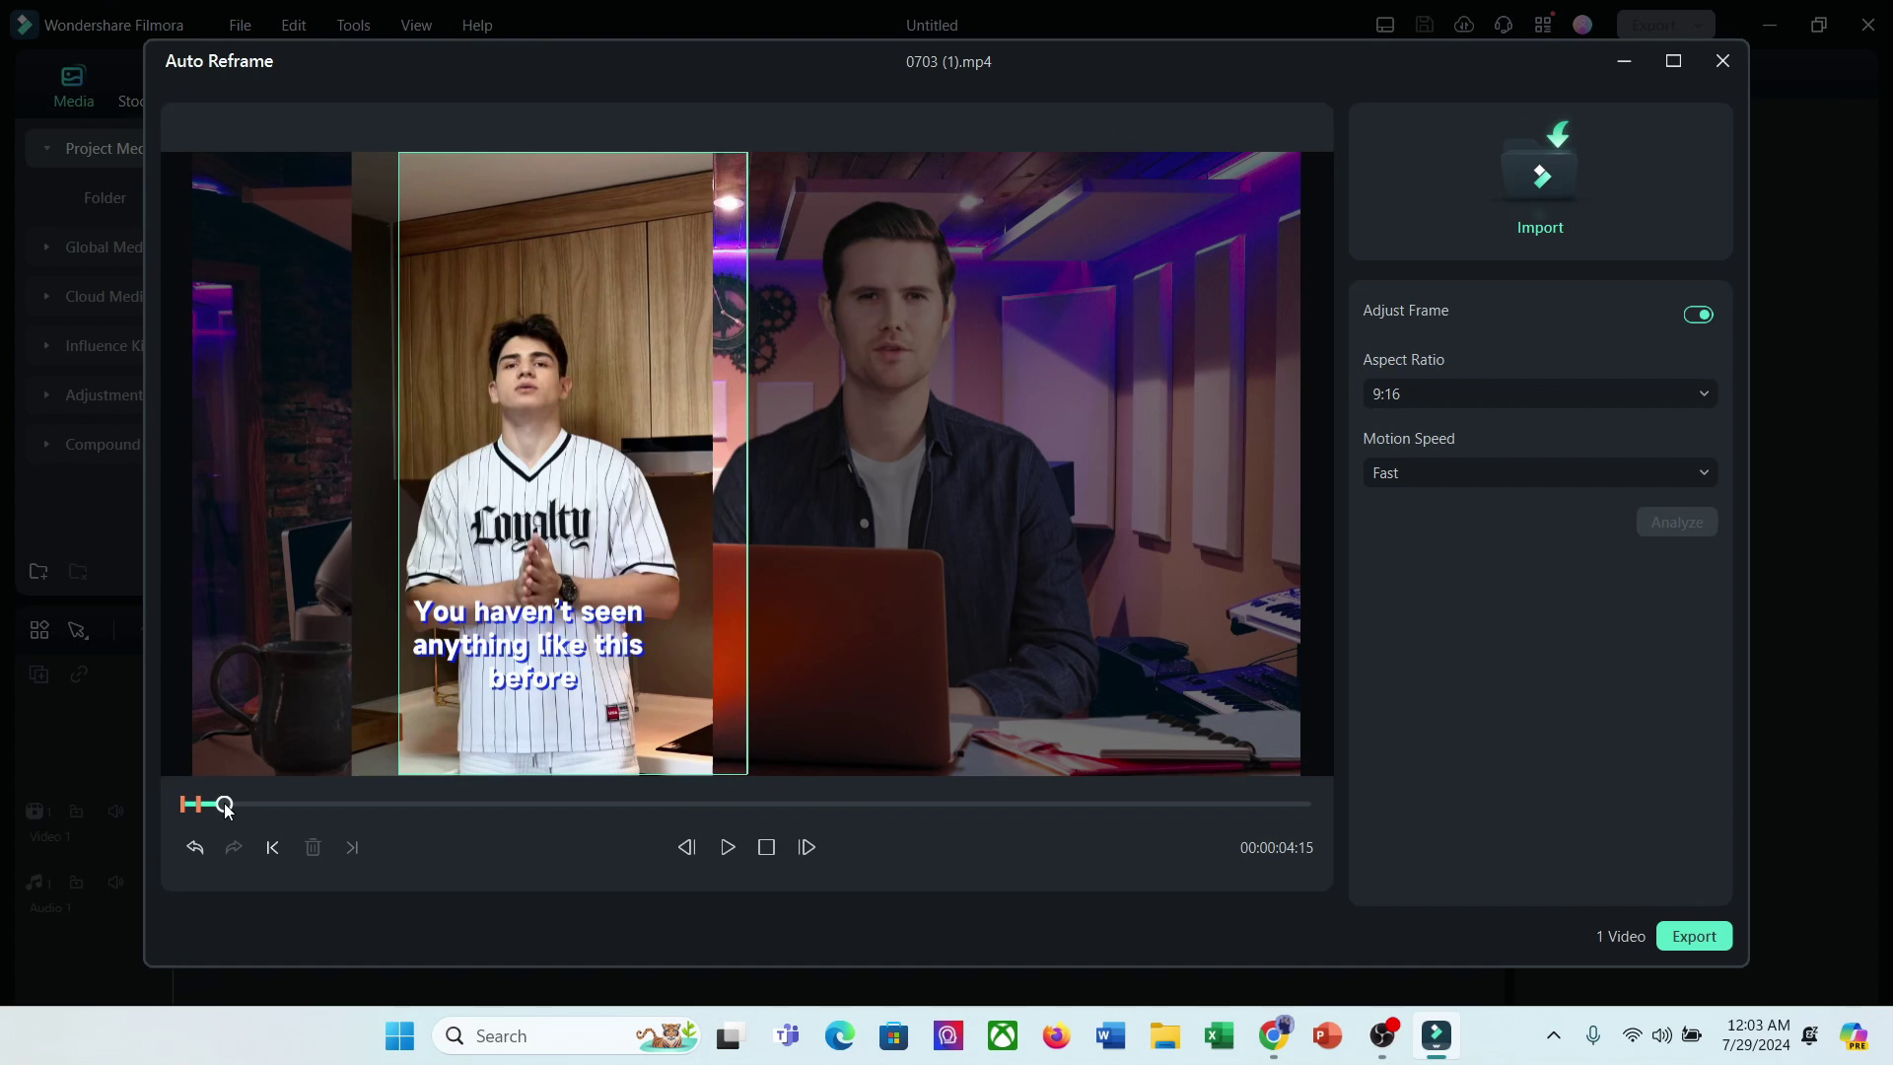
left_click_drag(219, 804, 239, 804)
left_click_drag(464, 764, 341, 771)
left_click(272, 804)
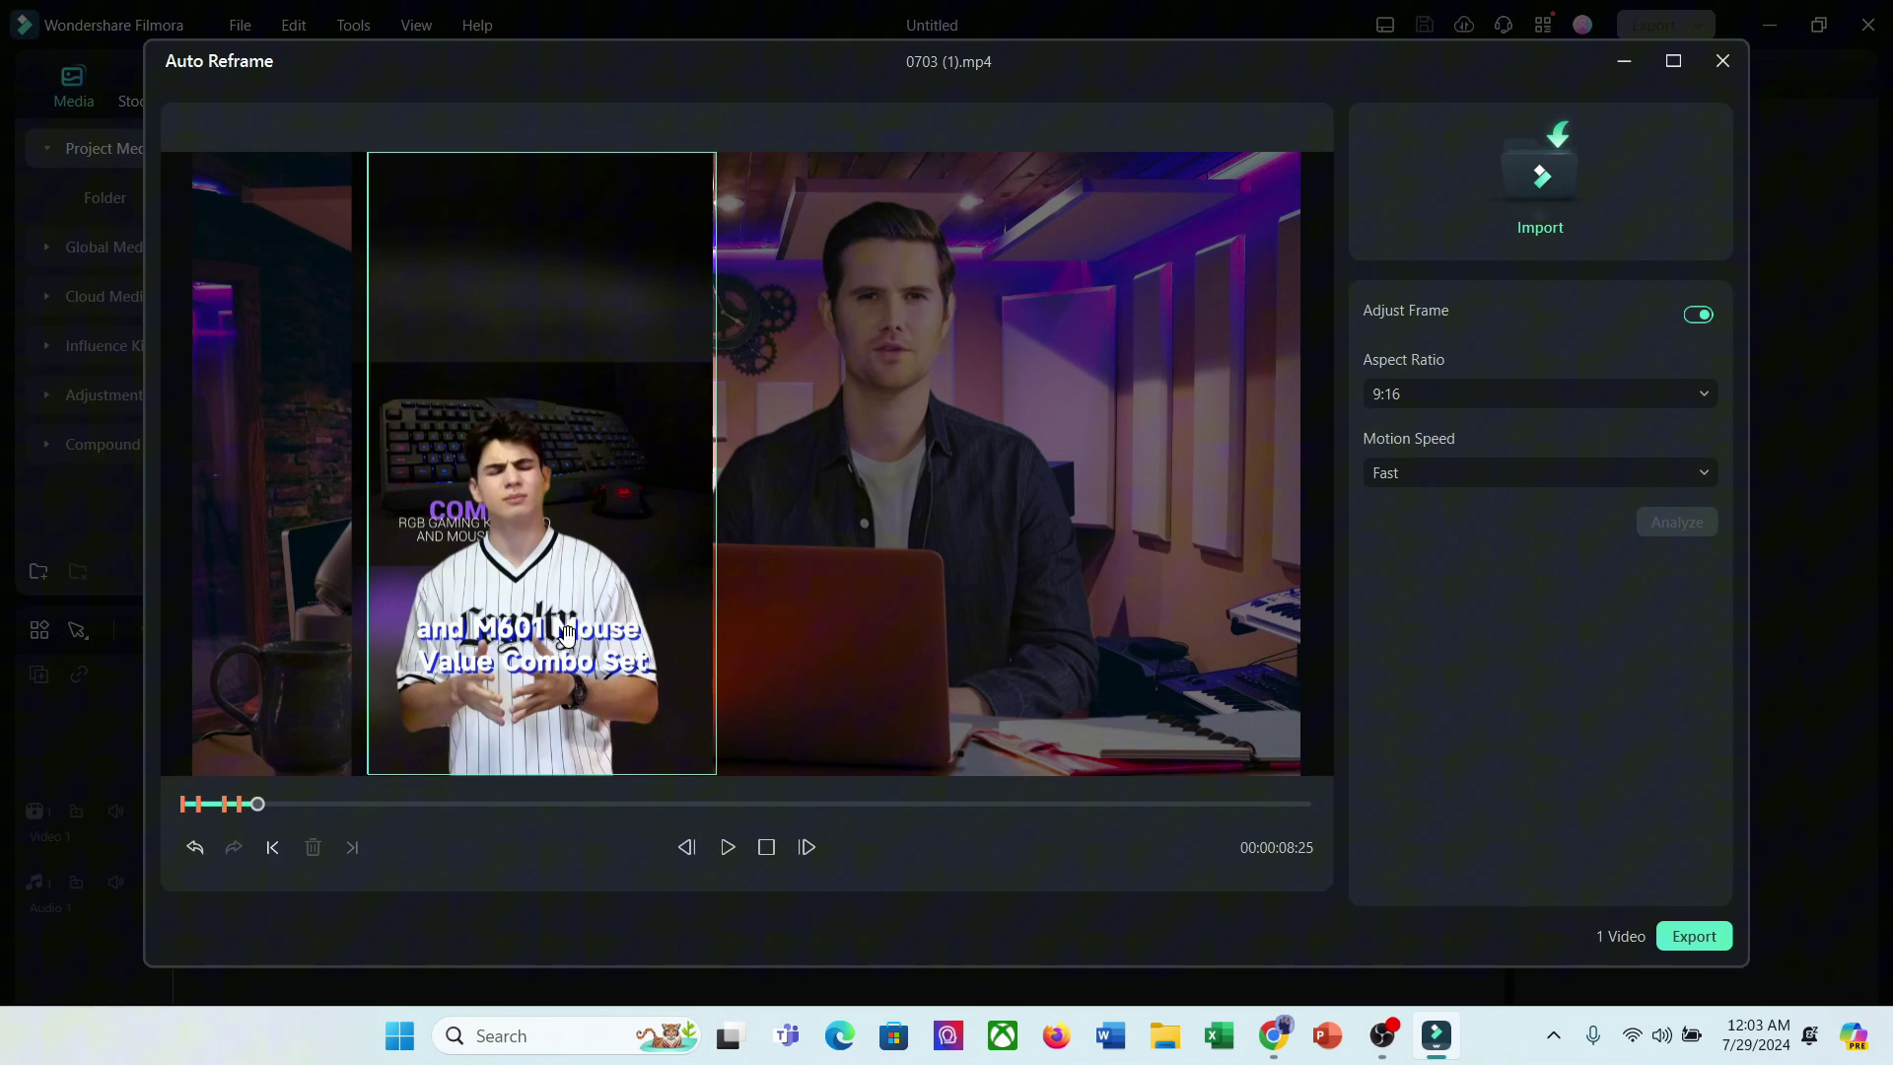
left_click_drag(496, 699, 541, 699)
Step: Run through to the clip's end and export the reframed clip as an MP4
left_click_drag(273, 805, 1336, 905)
left_click(1732, 935)
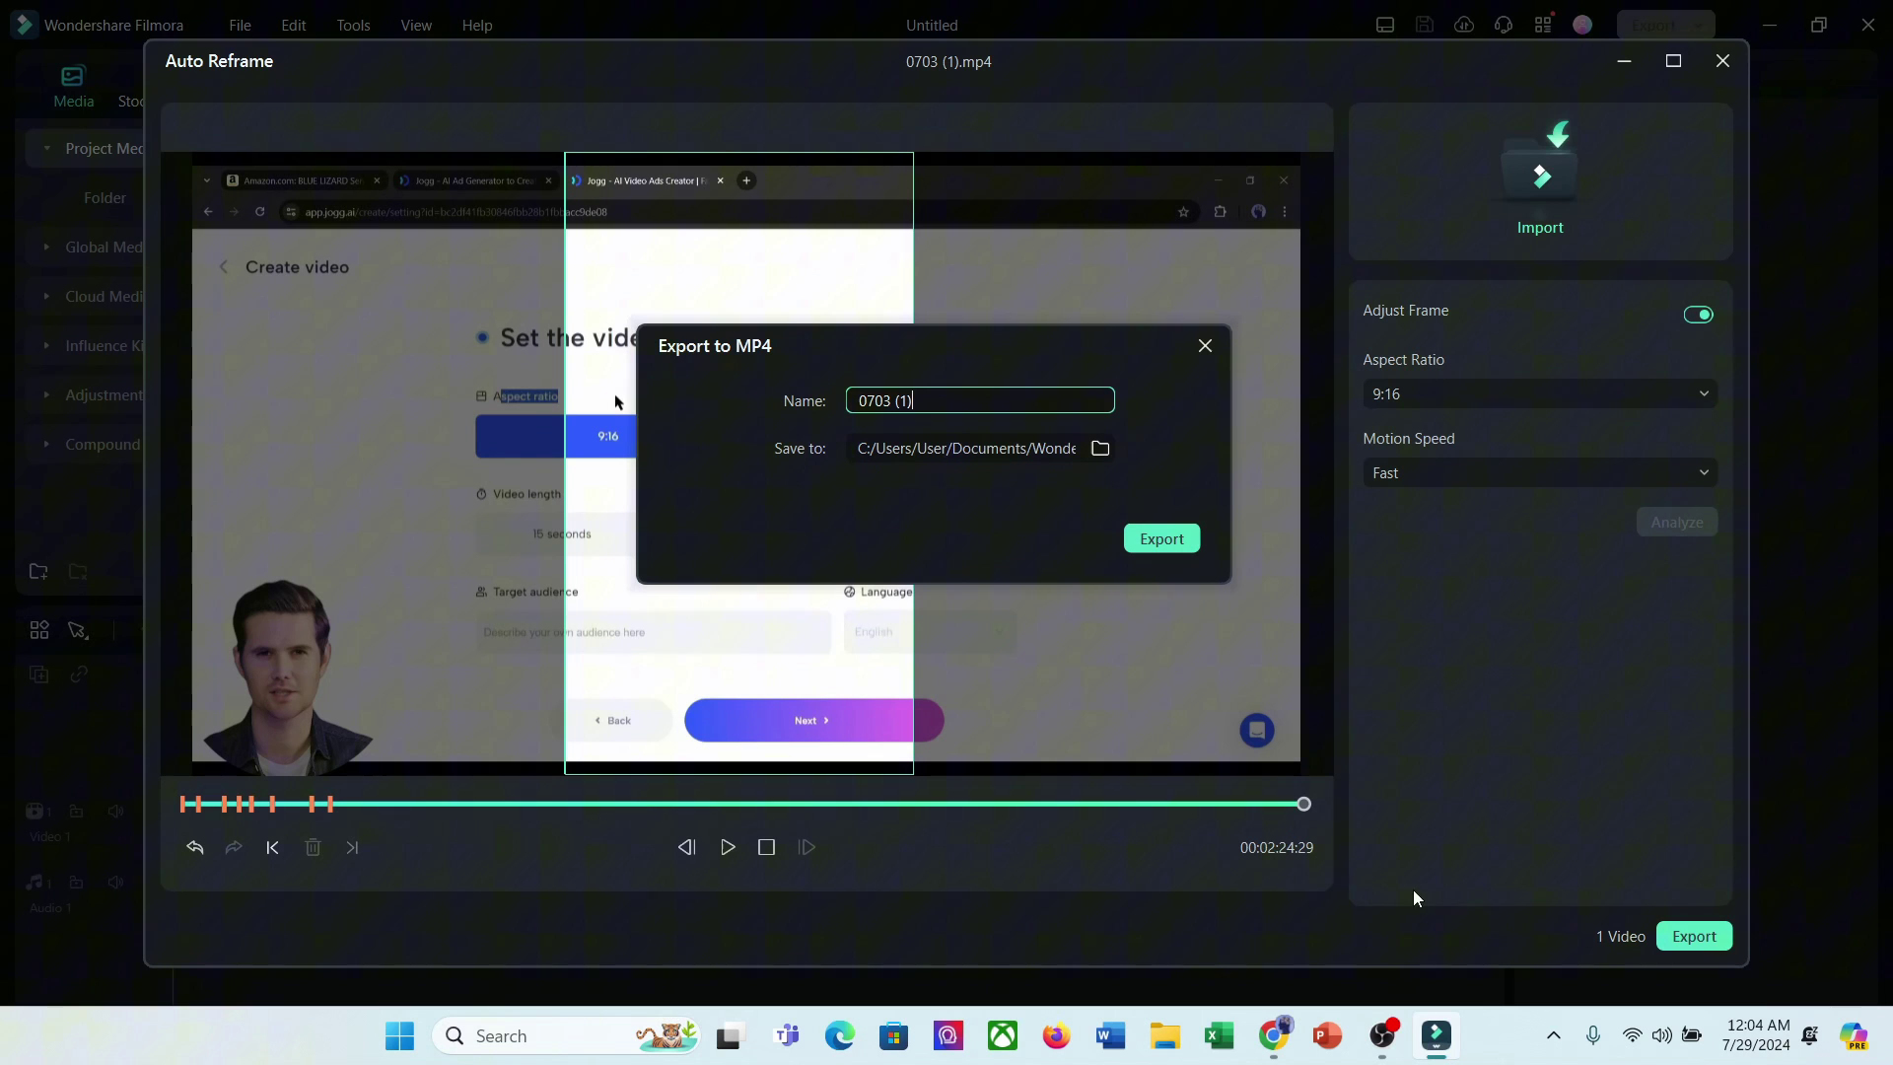
left_click(1133, 542)
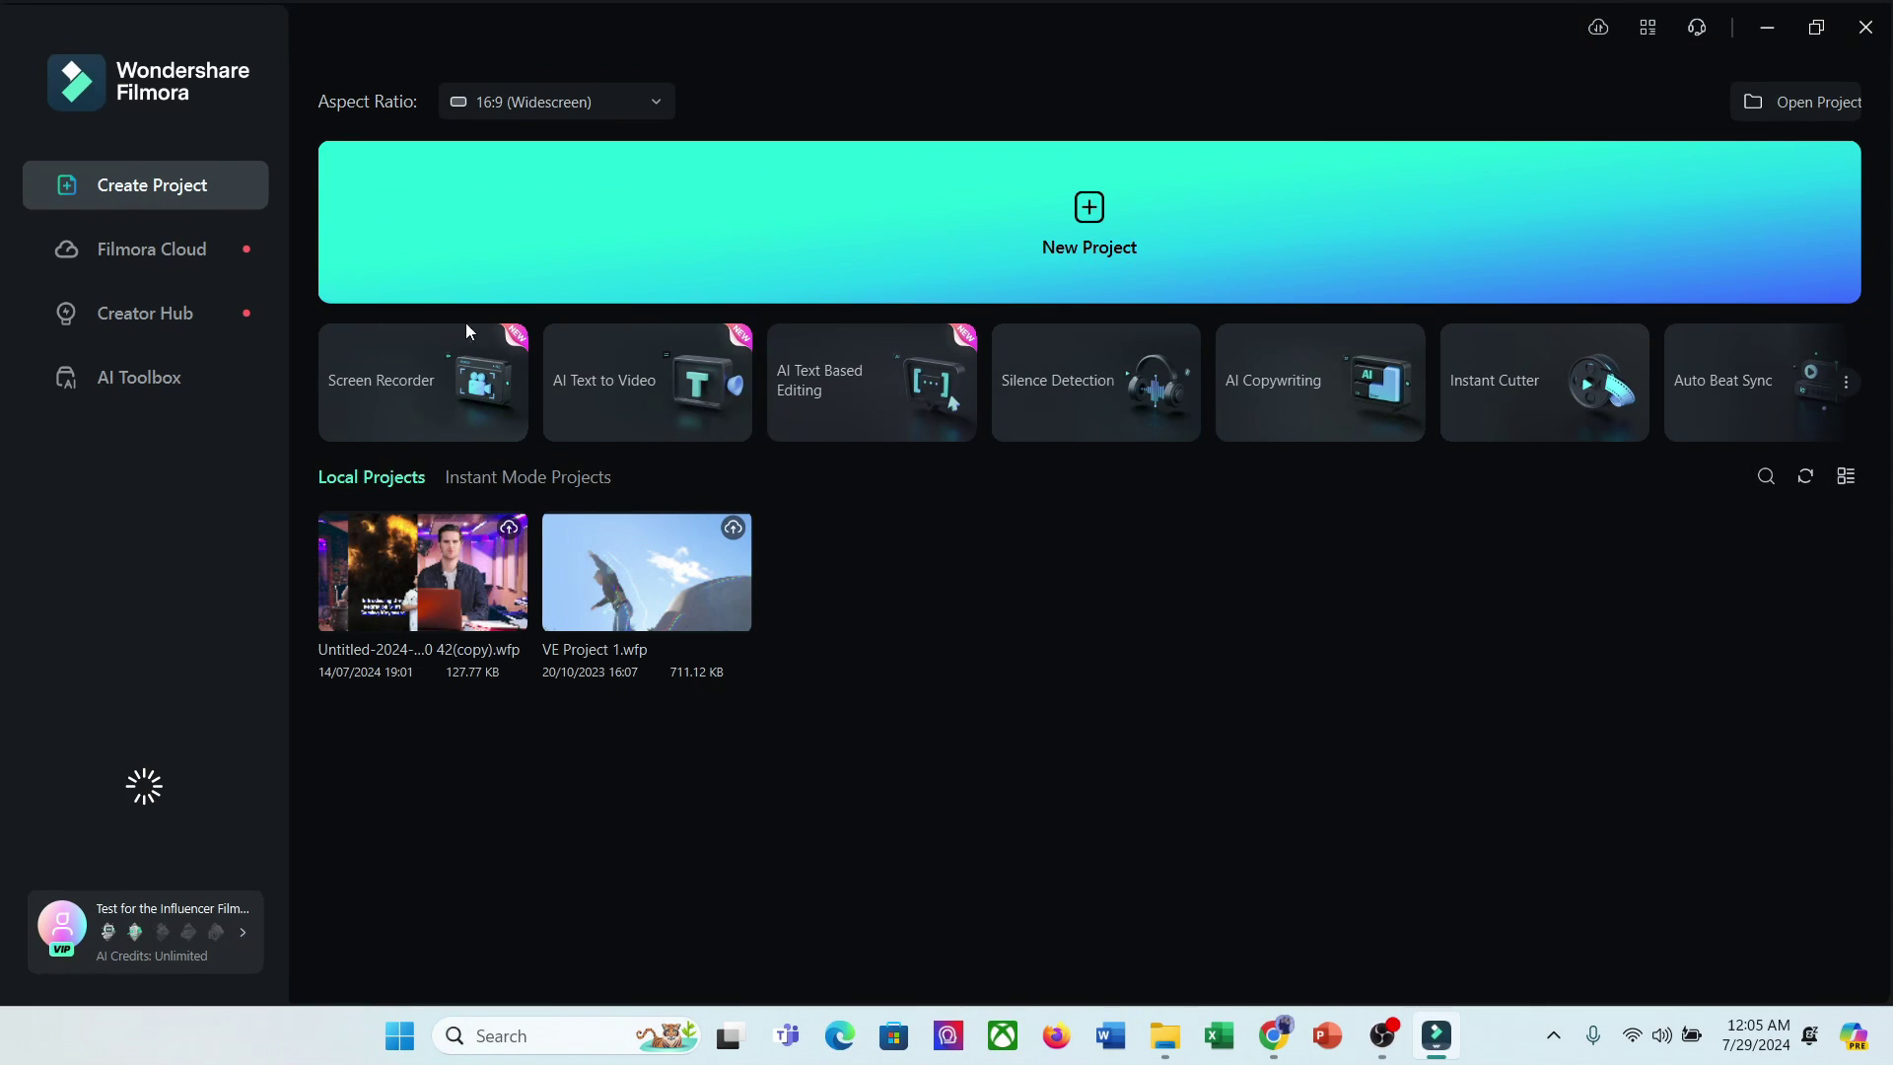
Step: Transcribe the exported clip from Documents > Wondershare > Wondershare Filmora in English (US) via AI Text Based Editing
left_click(867, 393)
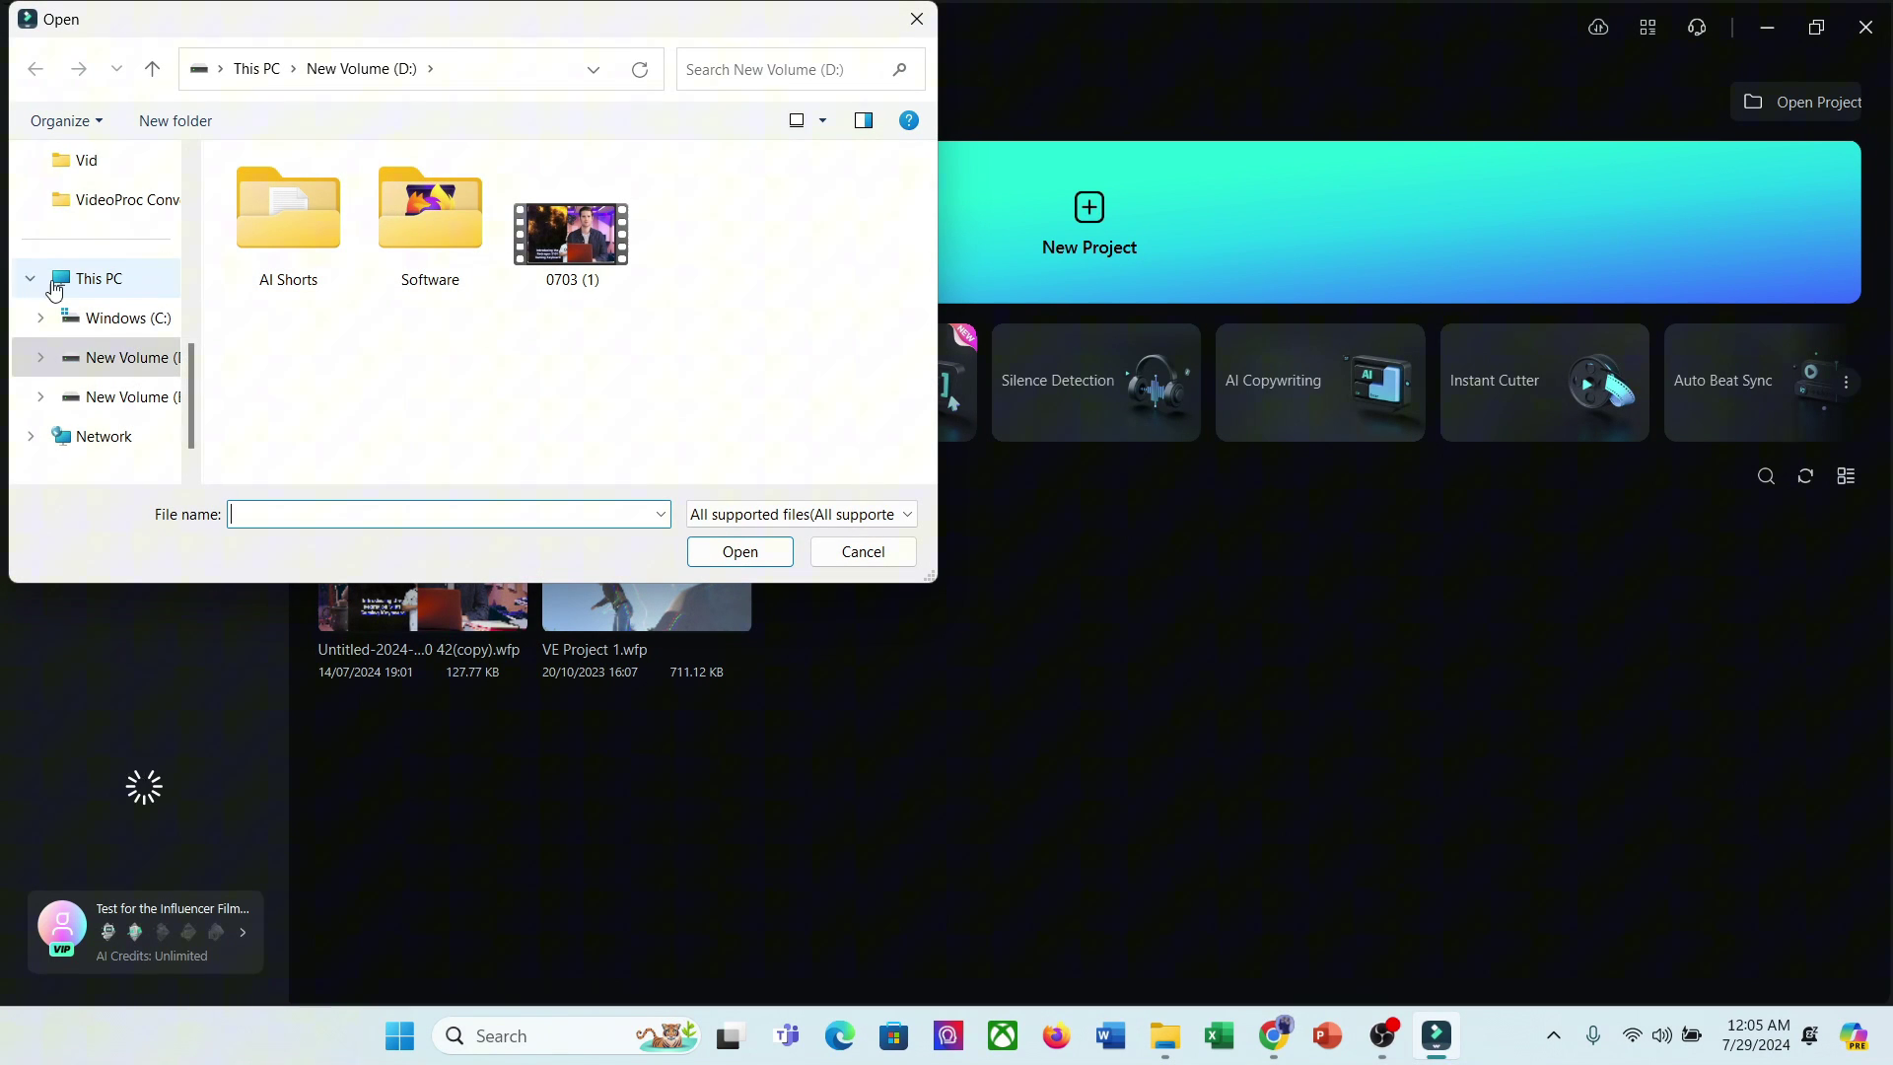
scroll(99, 345, "up", 5)
left_click(98, 405)
double_click(286, 233)
double_click(285, 191)
scroll(301, 409, "down", 5)
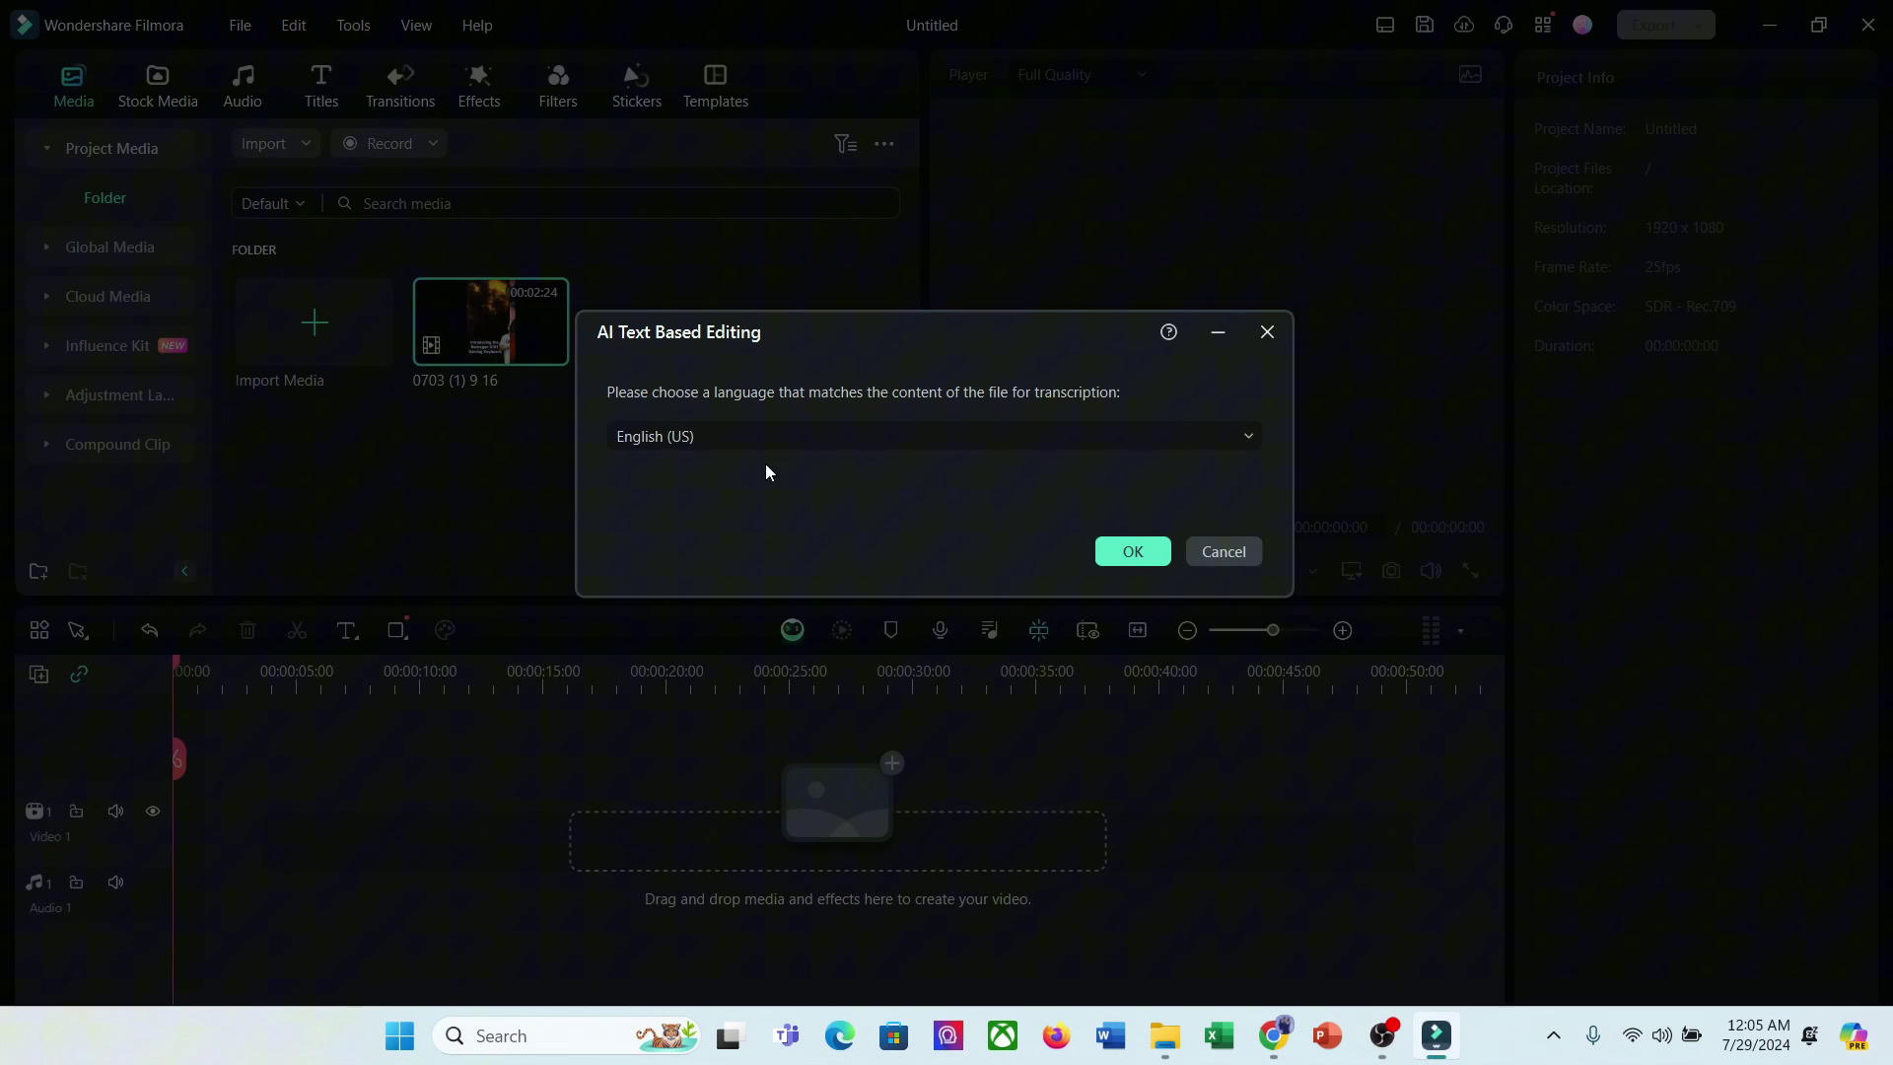
left_click(766, 449)
left_click(747, 470)
left_click(1122, 554)
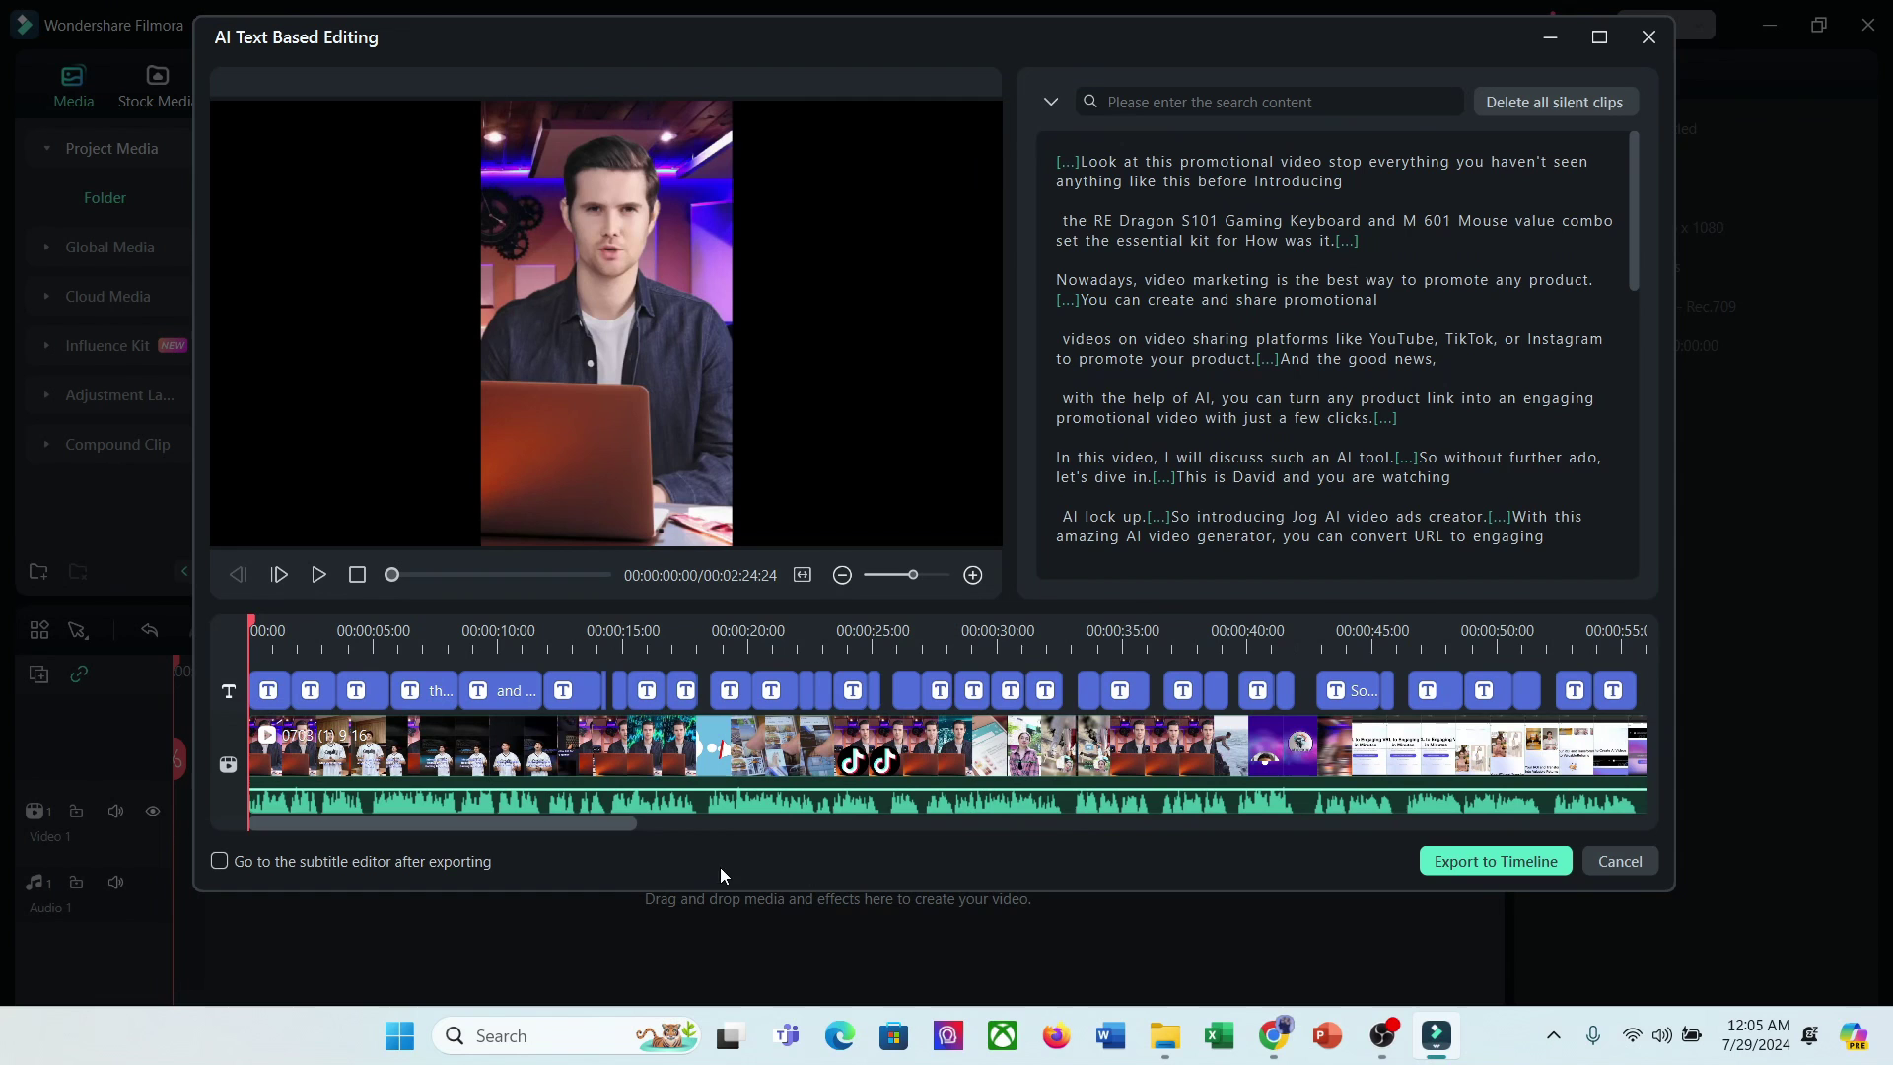
Step: Remove all silent gaps from the transcript
scroll(1225, 368, "down", 10)
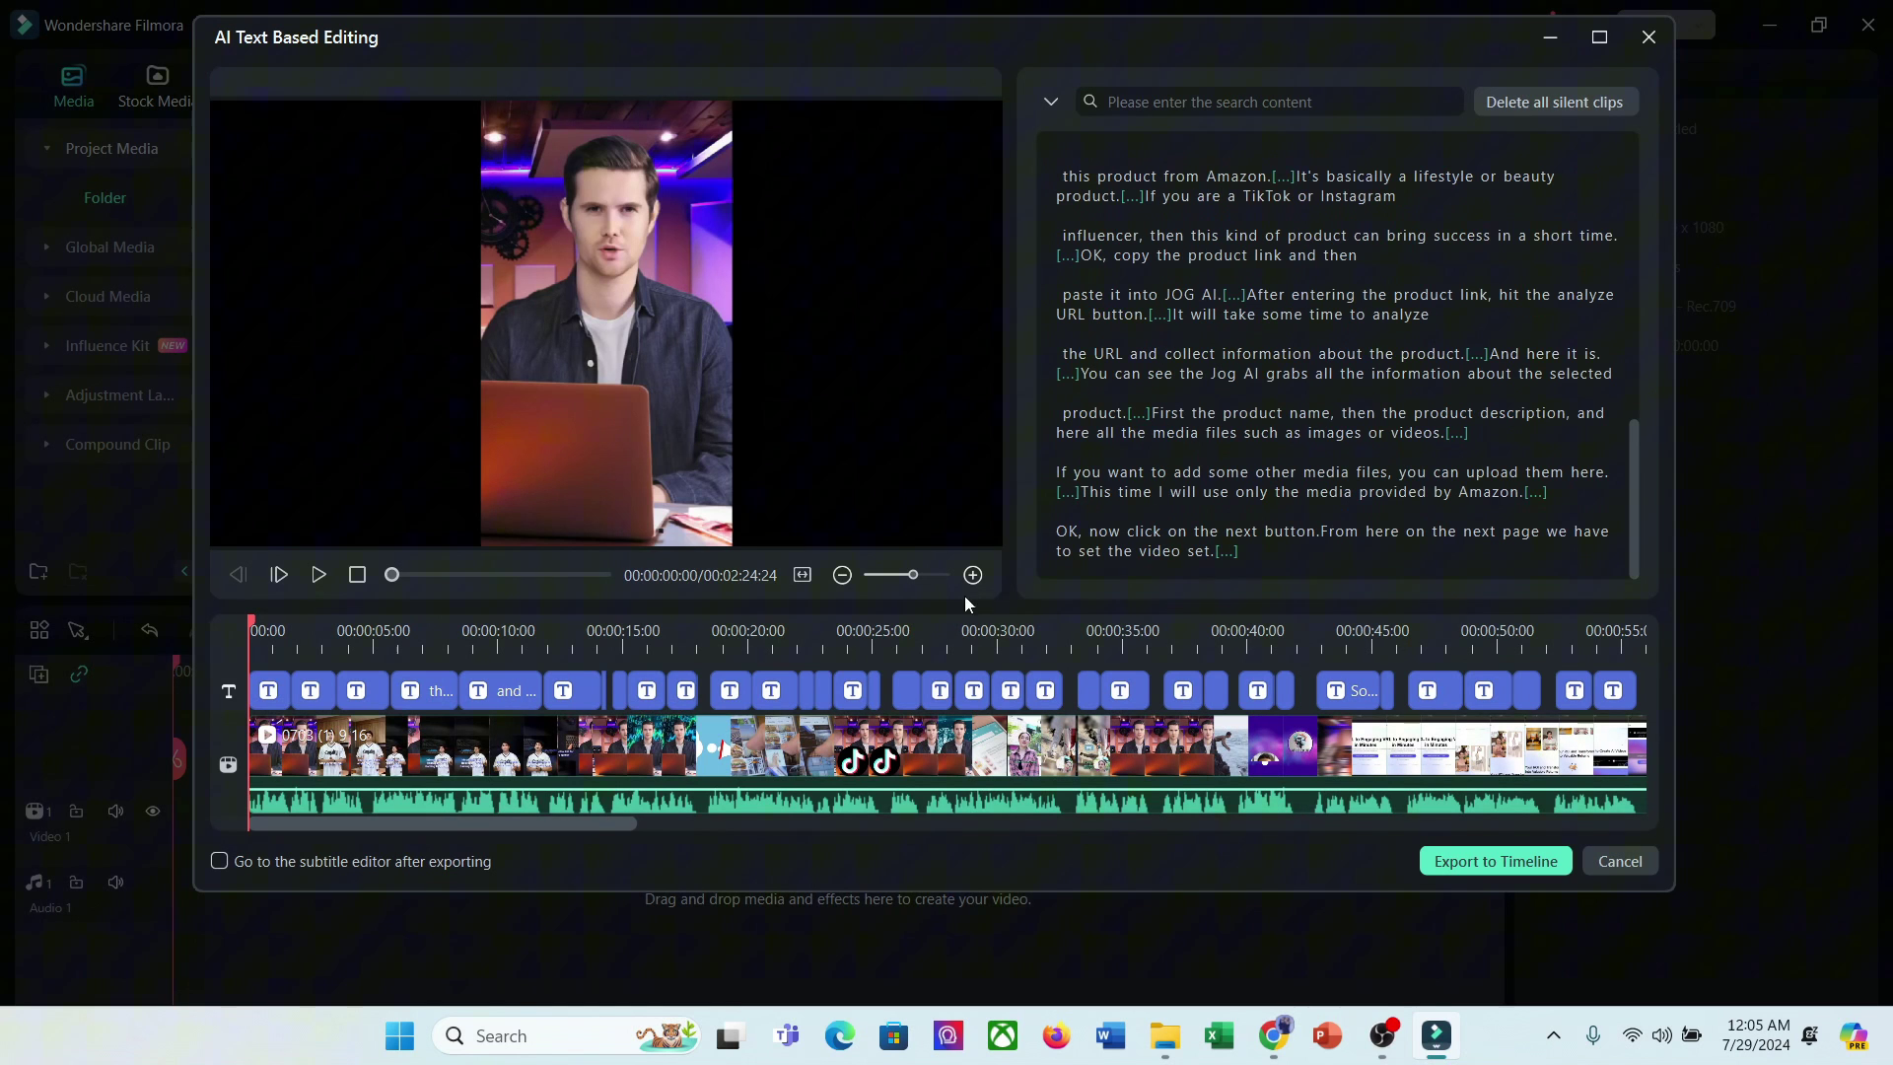
scroll(1380, 345, "up", 10)
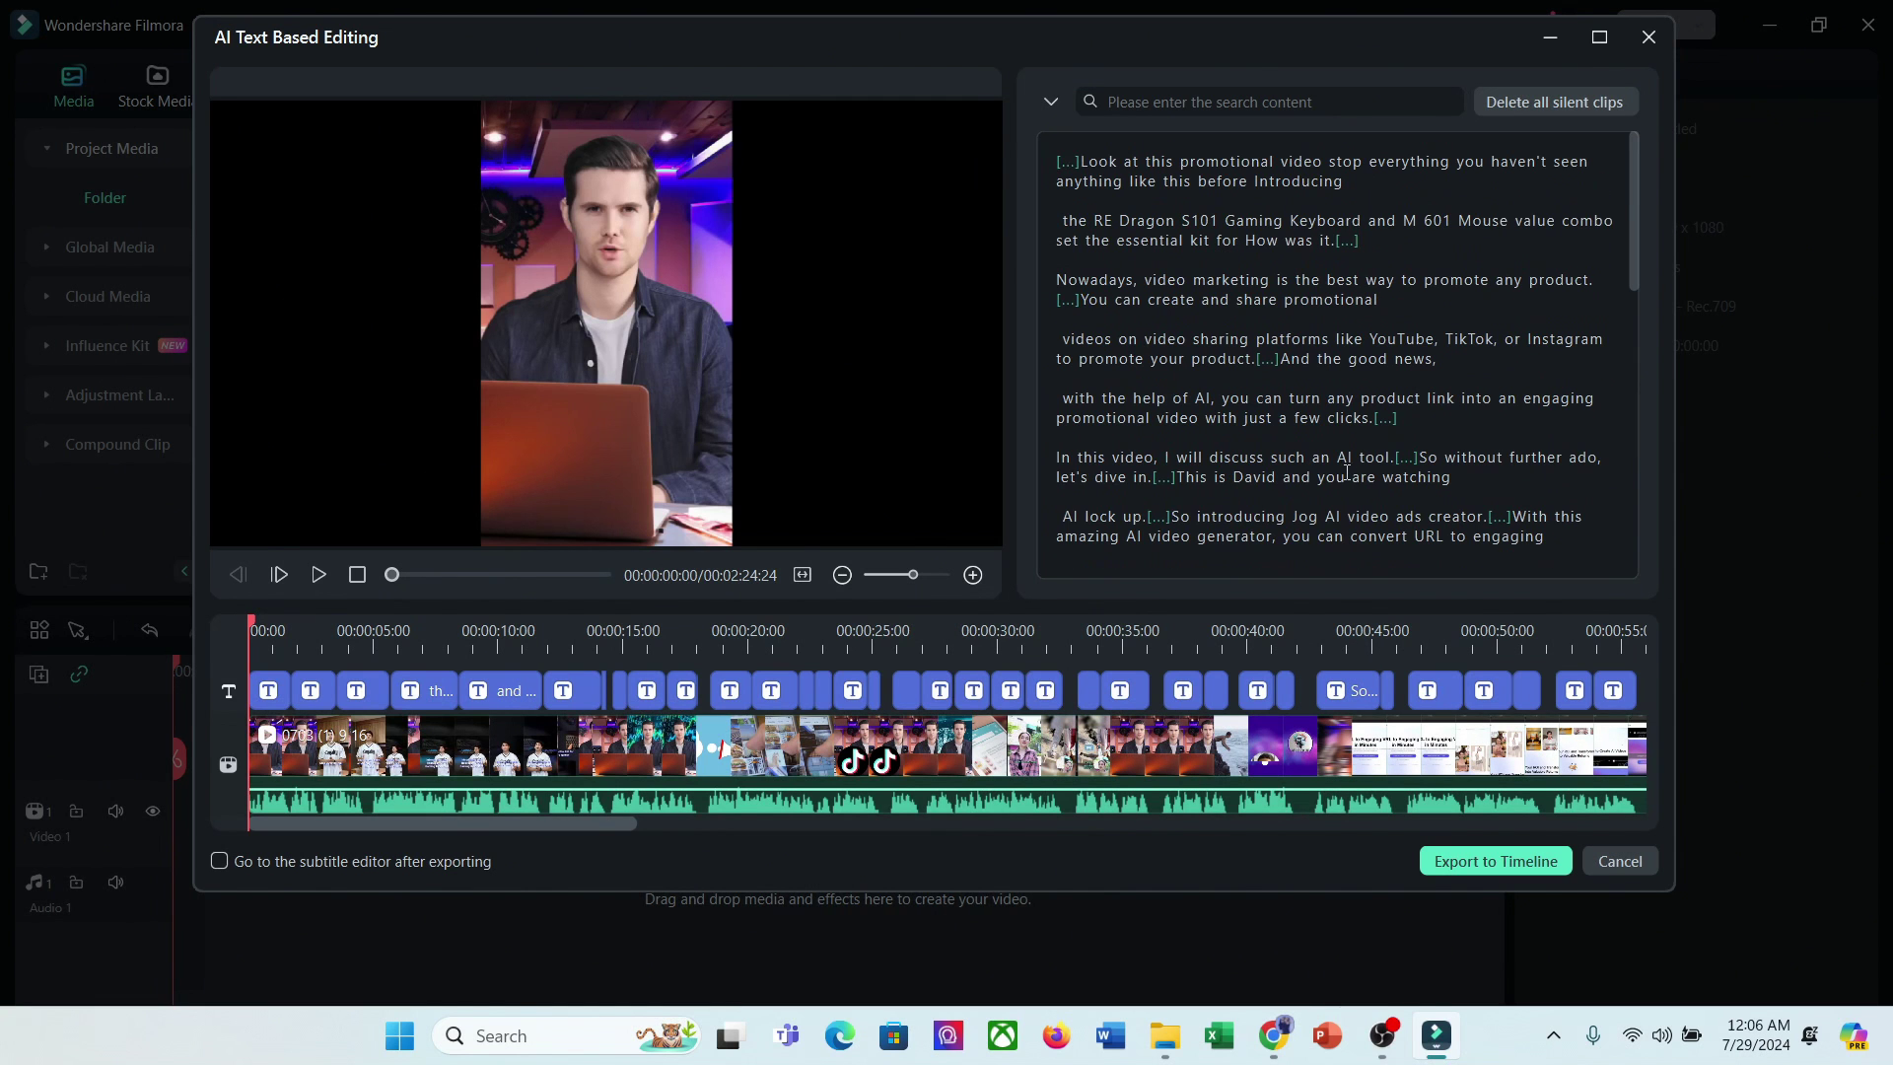
left_click(1545, 103)
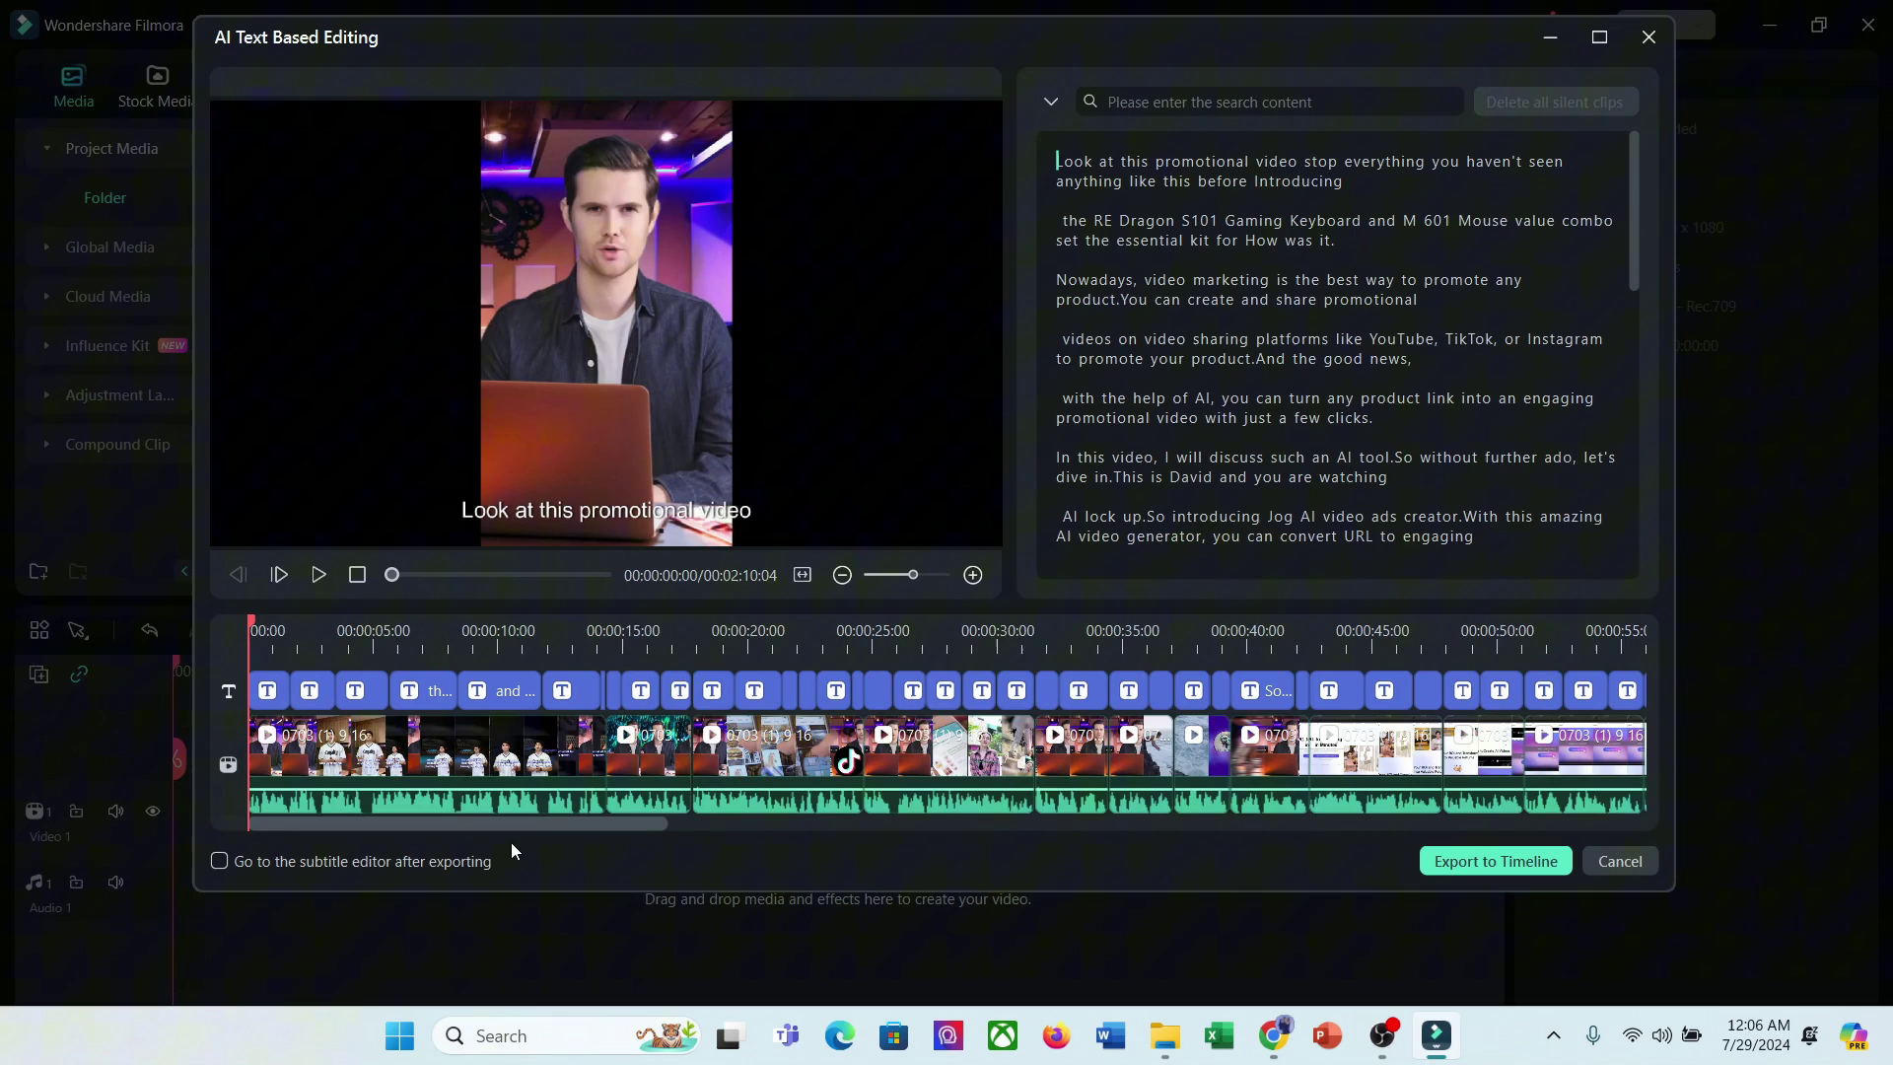
Step: Delete all transcript text after "dive in." and send the 37-second edit to the timeline
scroll(1275, 443, "down", 8)
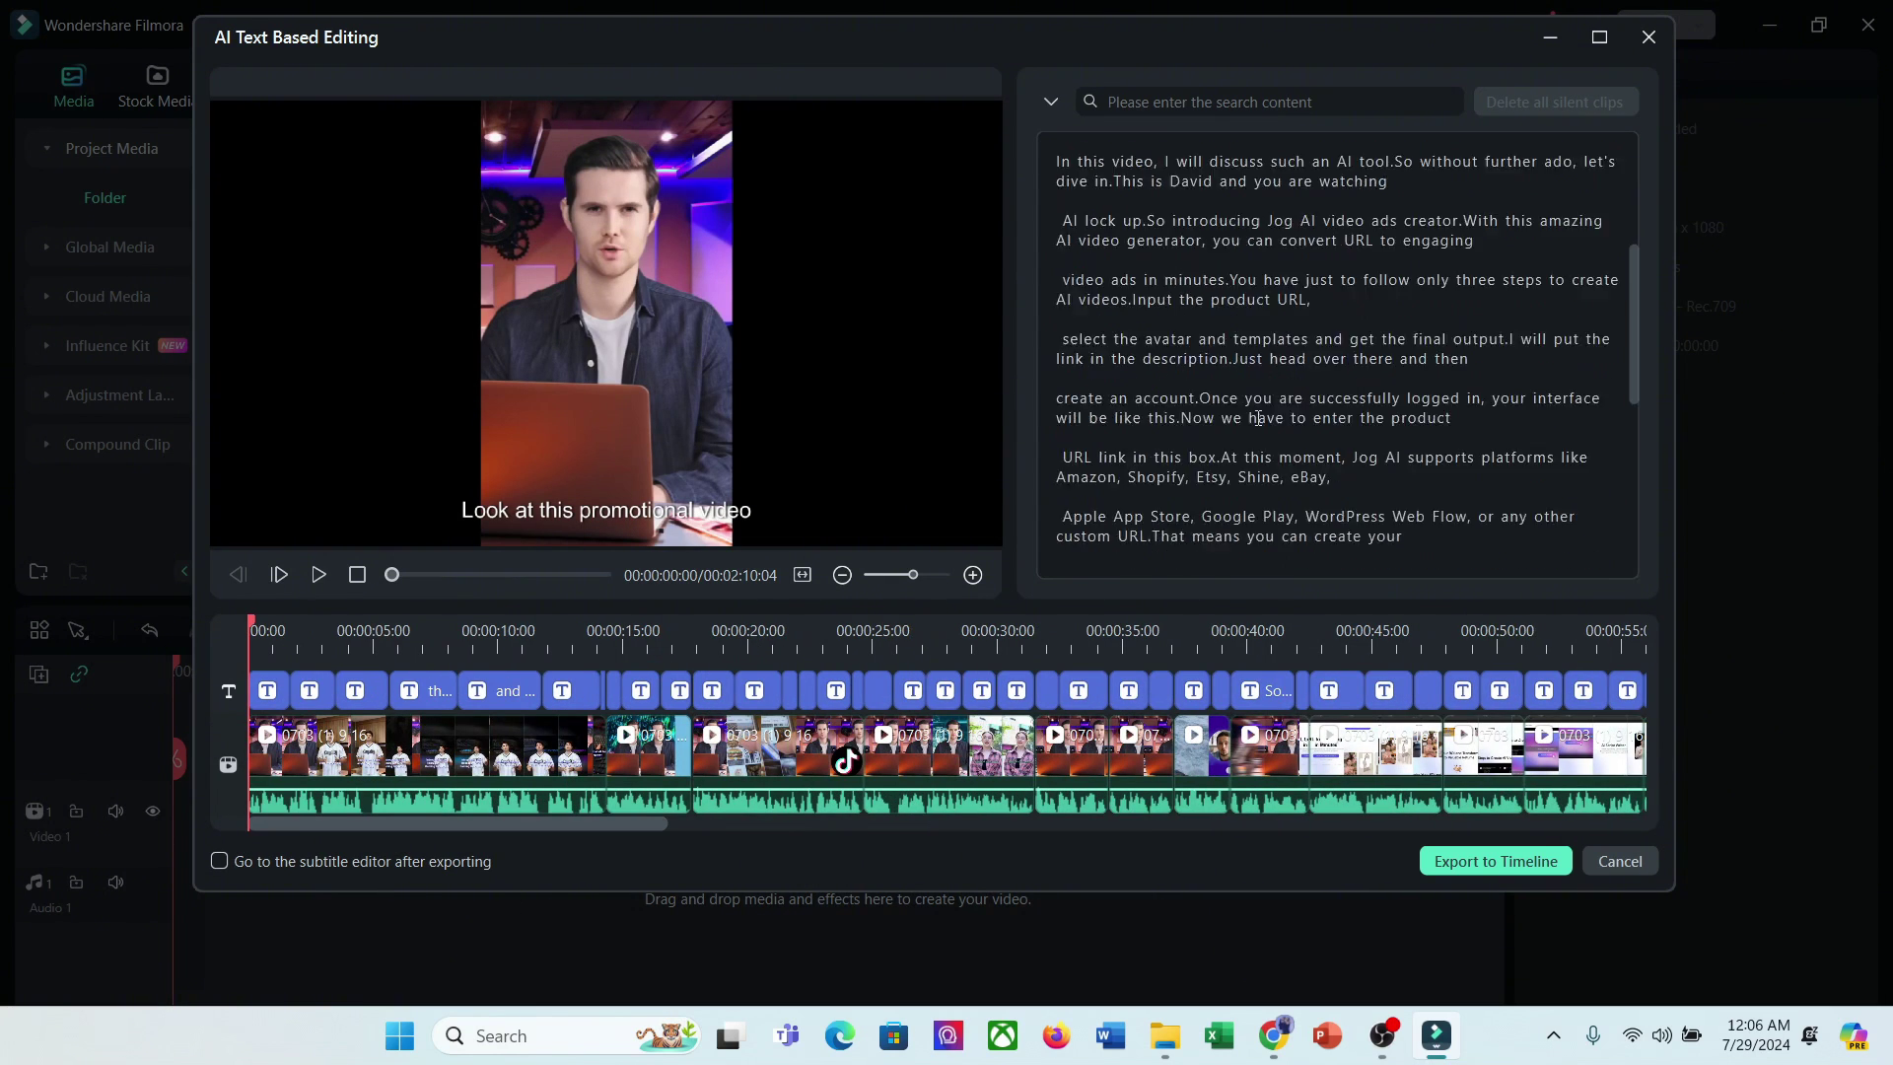
scroll(1169, 316, "up", 1)
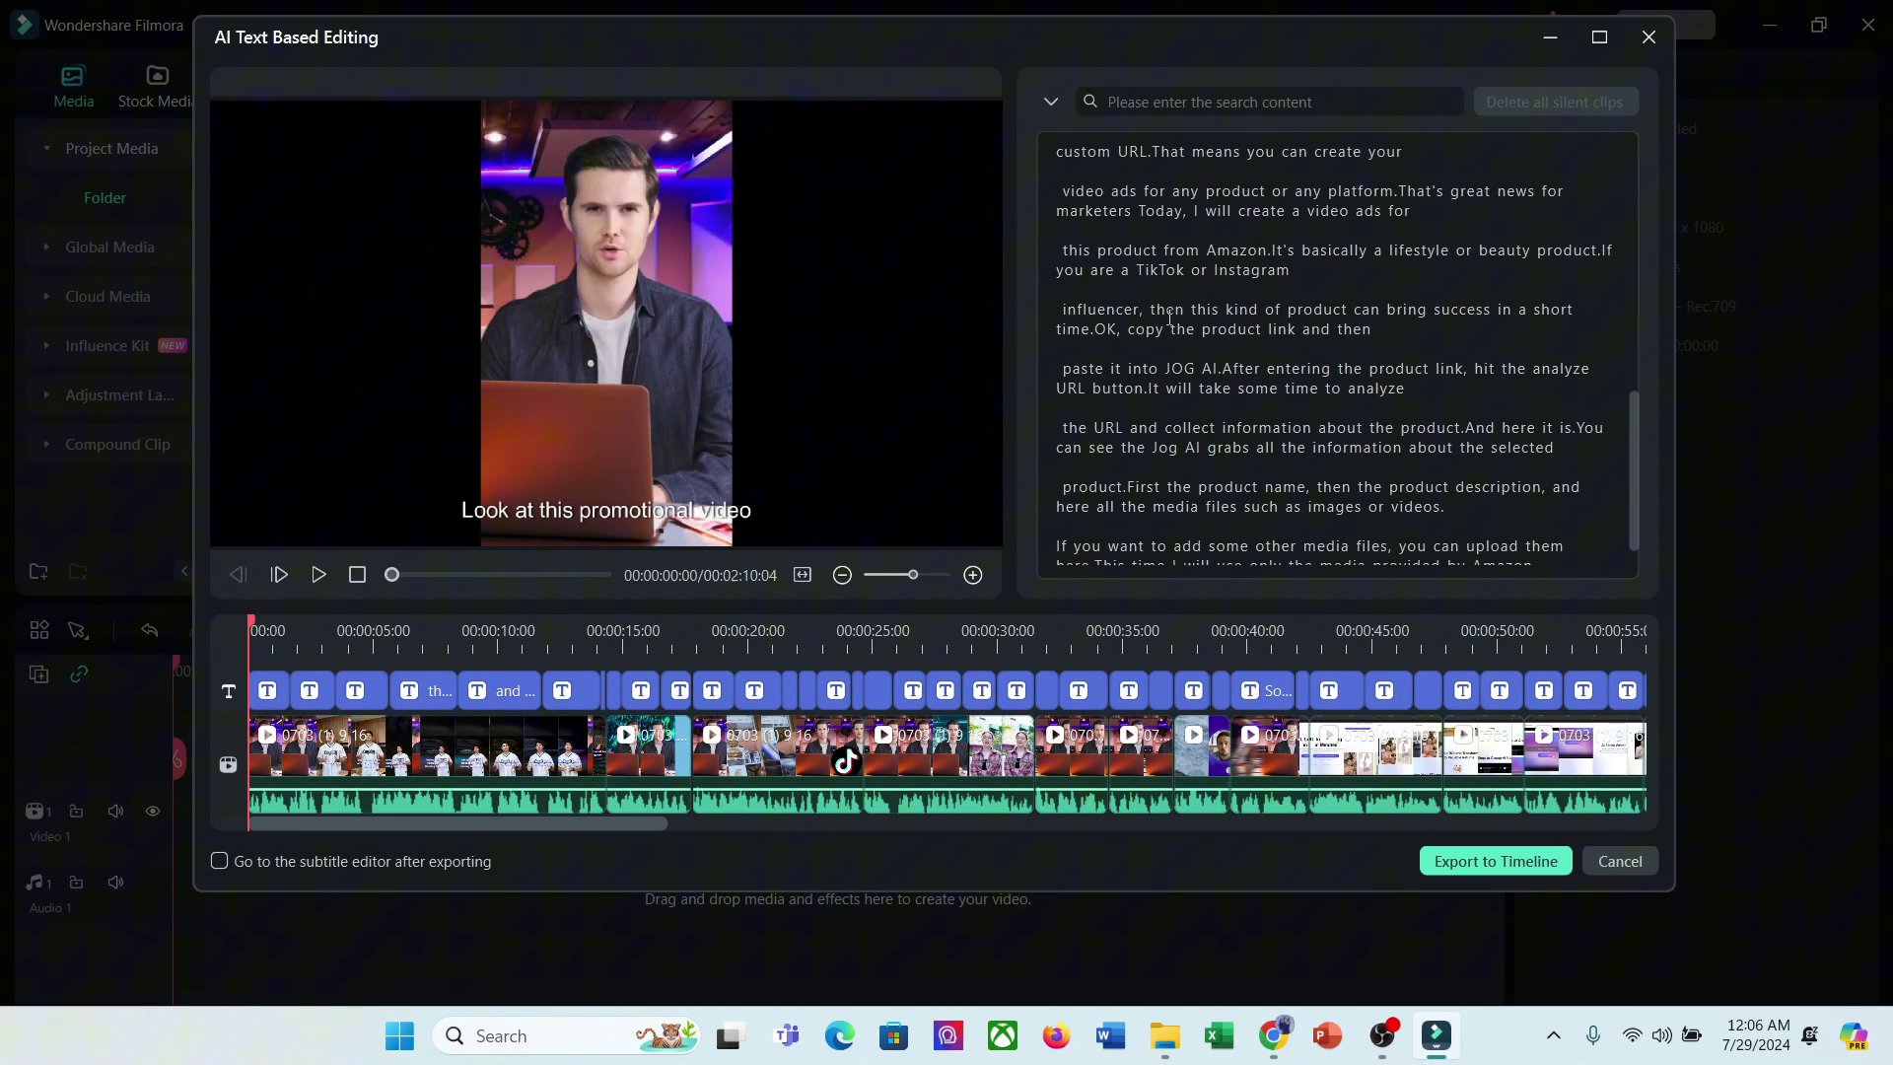
left_click_drag(1112, 261, 1126, 488)
key("Delete")
scroll(1296, 358, "up", 10)
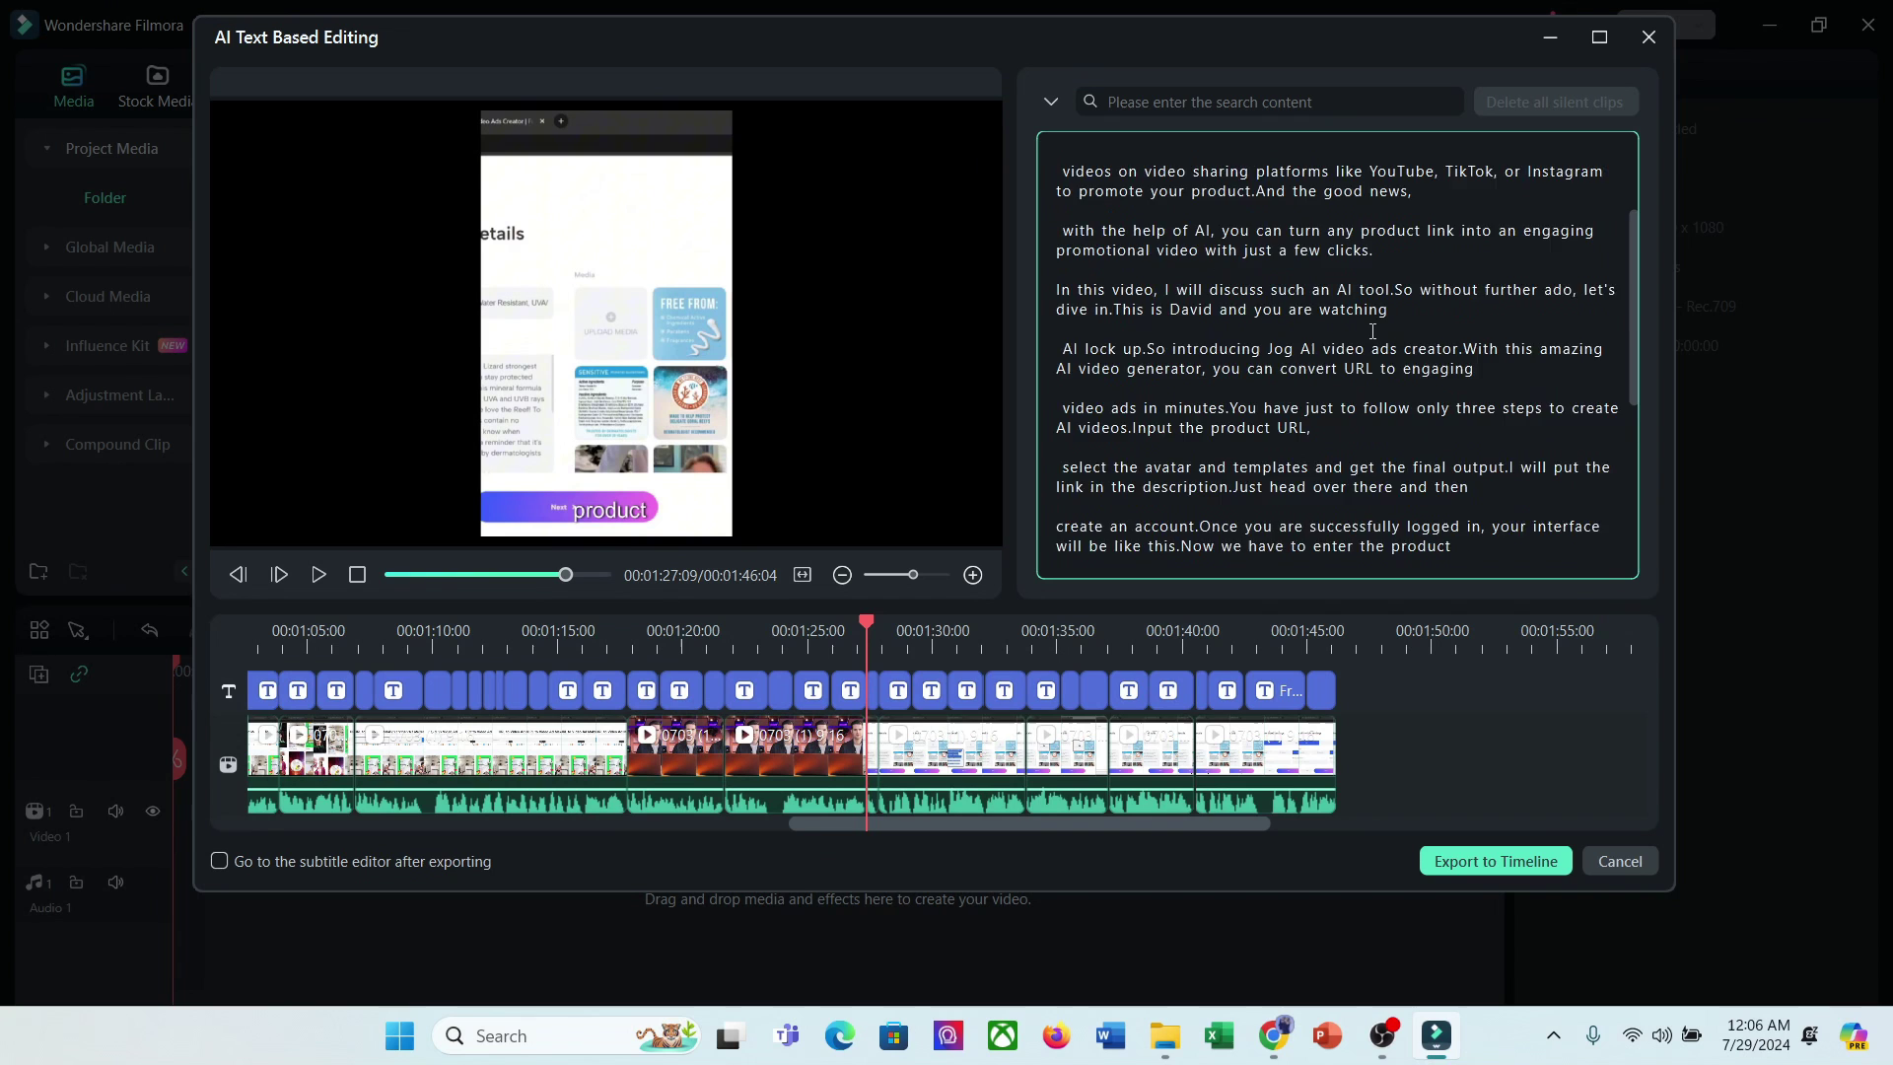
scroll(1295, 358, "down", 3)
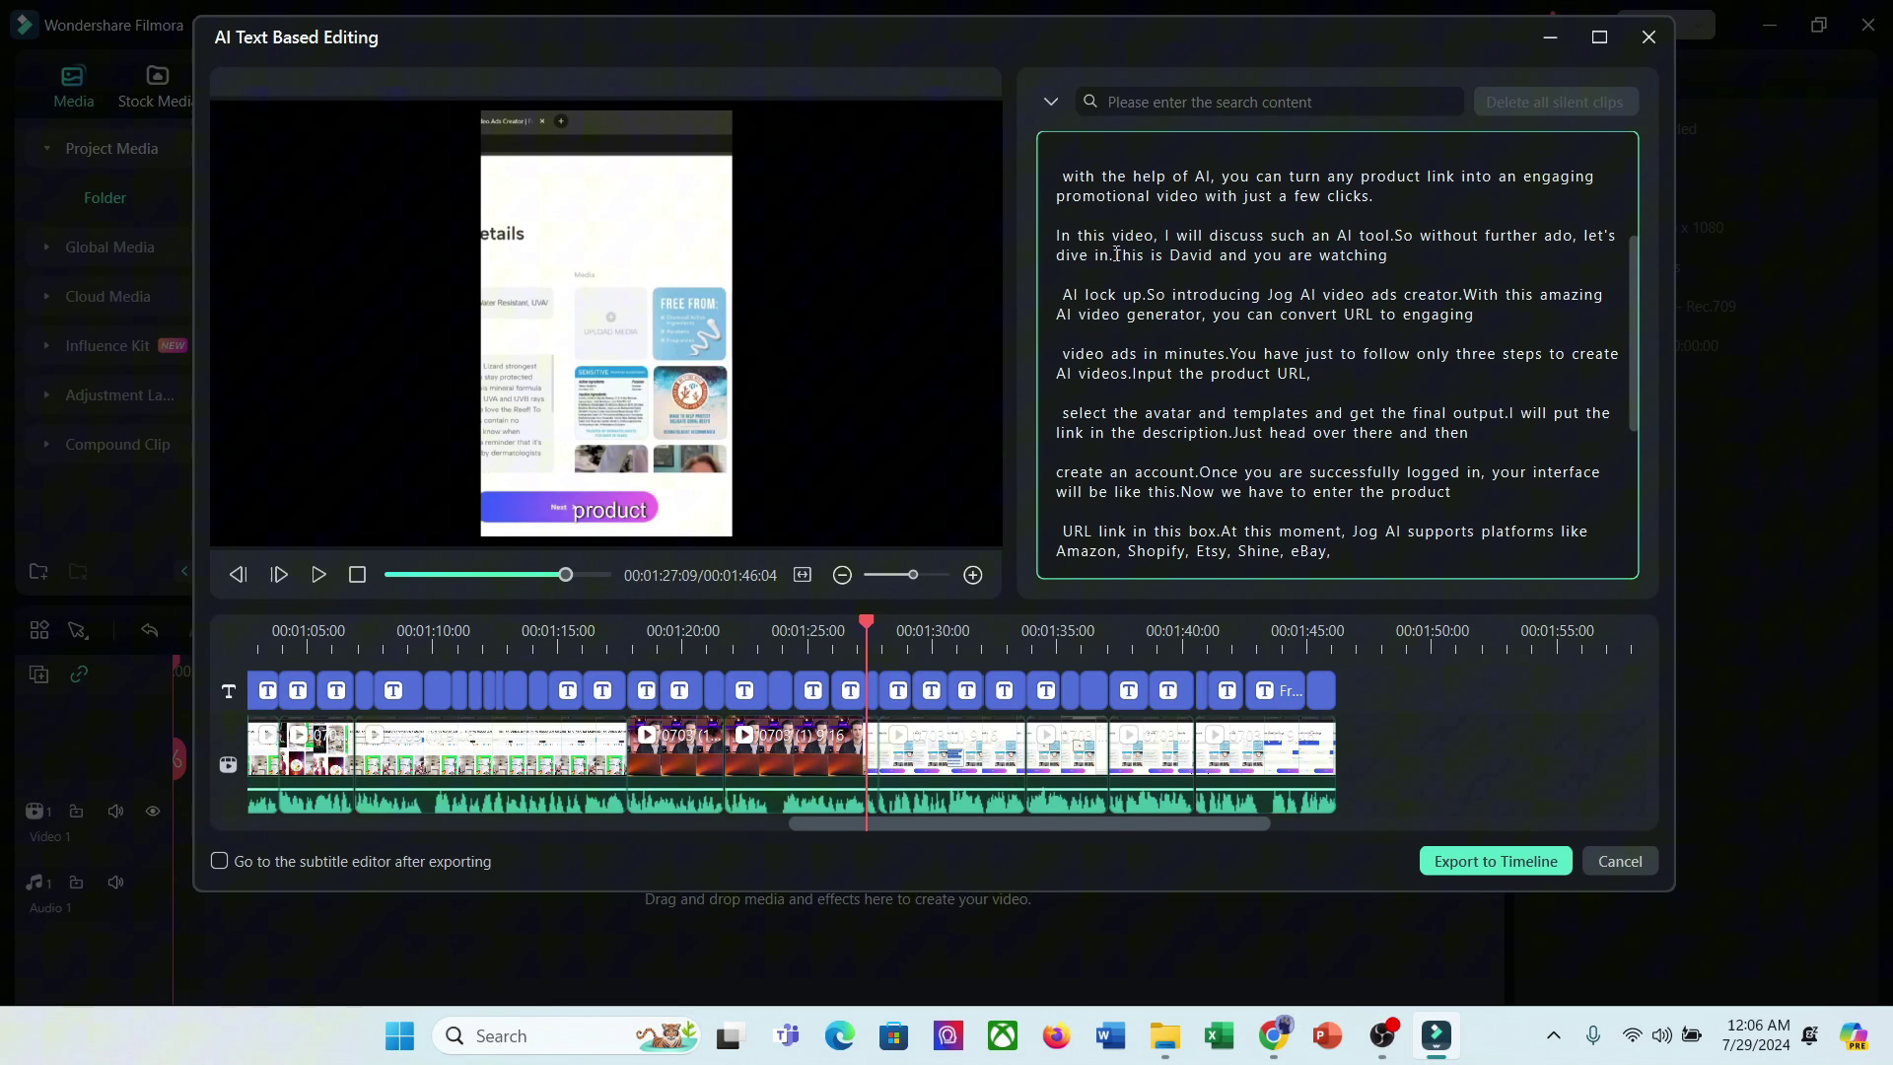
left_click_drag(1116, 255, 1163, 509)
key("Delete")
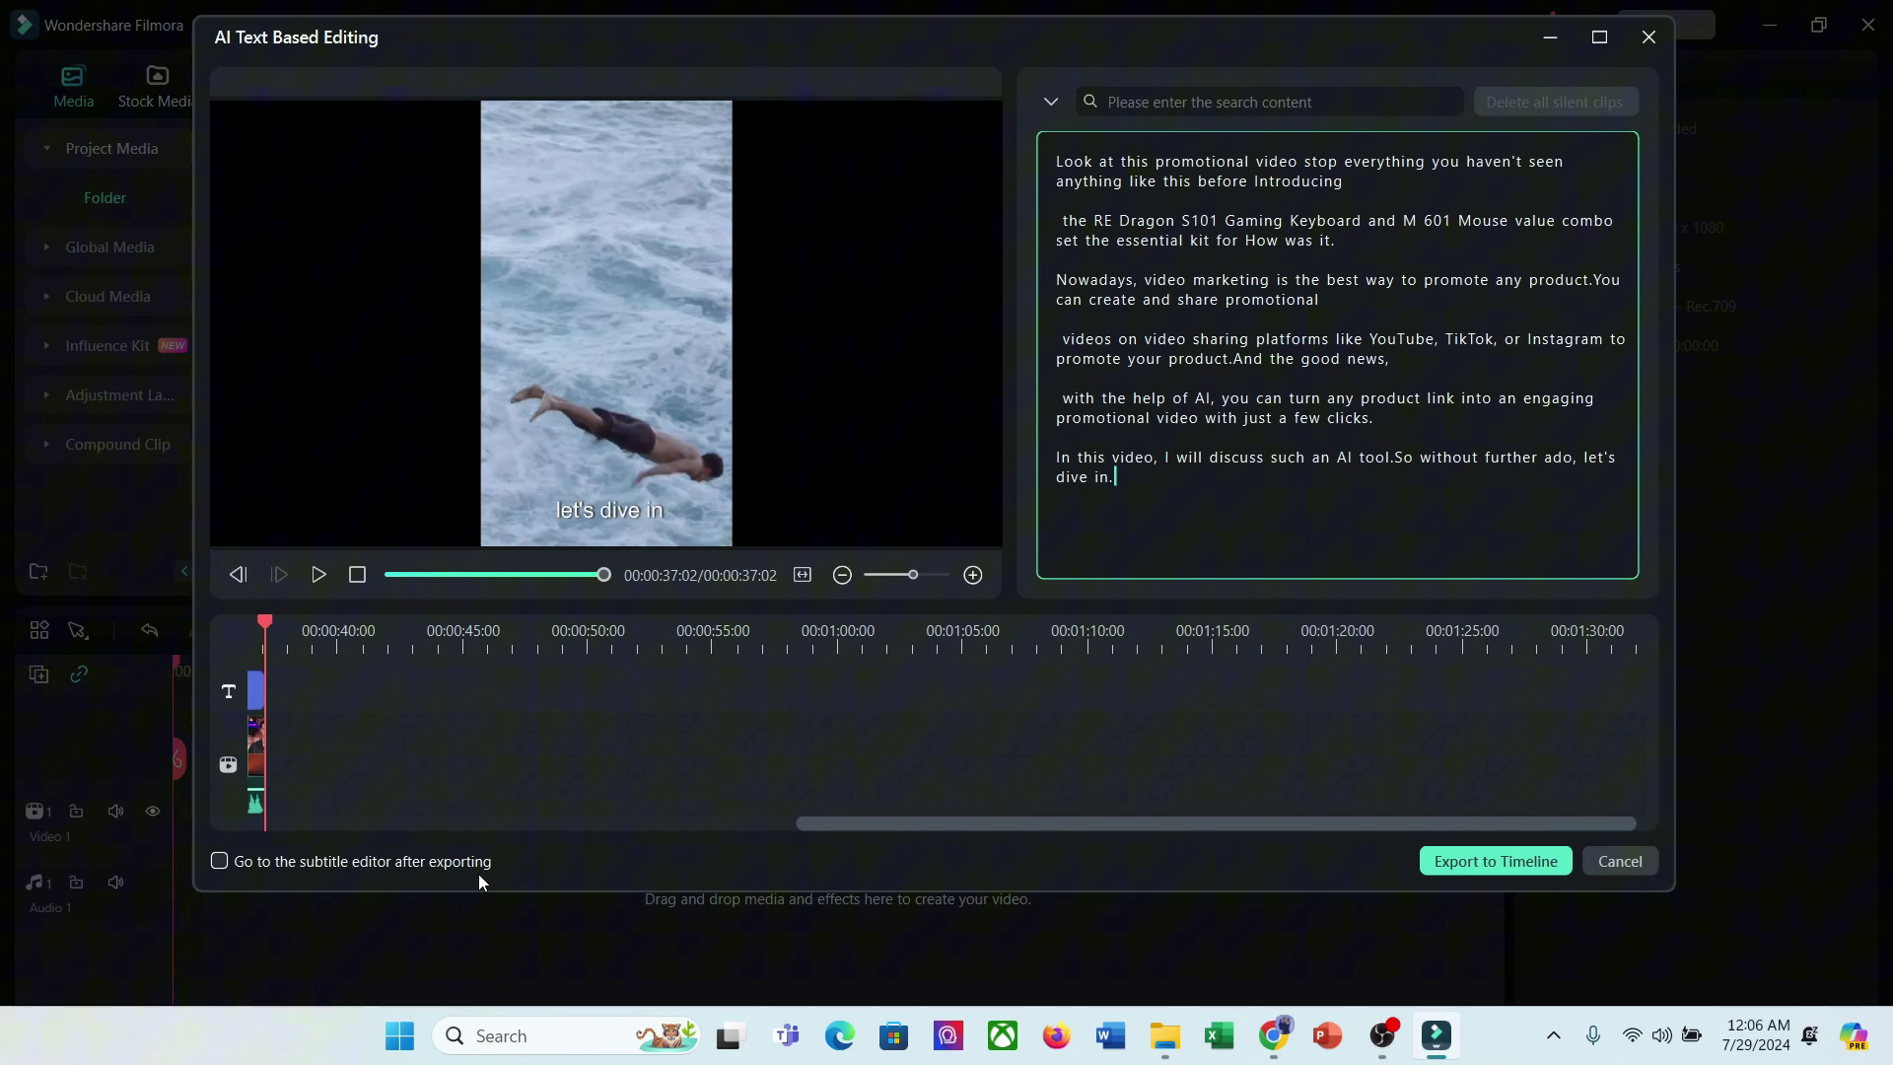
left_click(1487, 872)
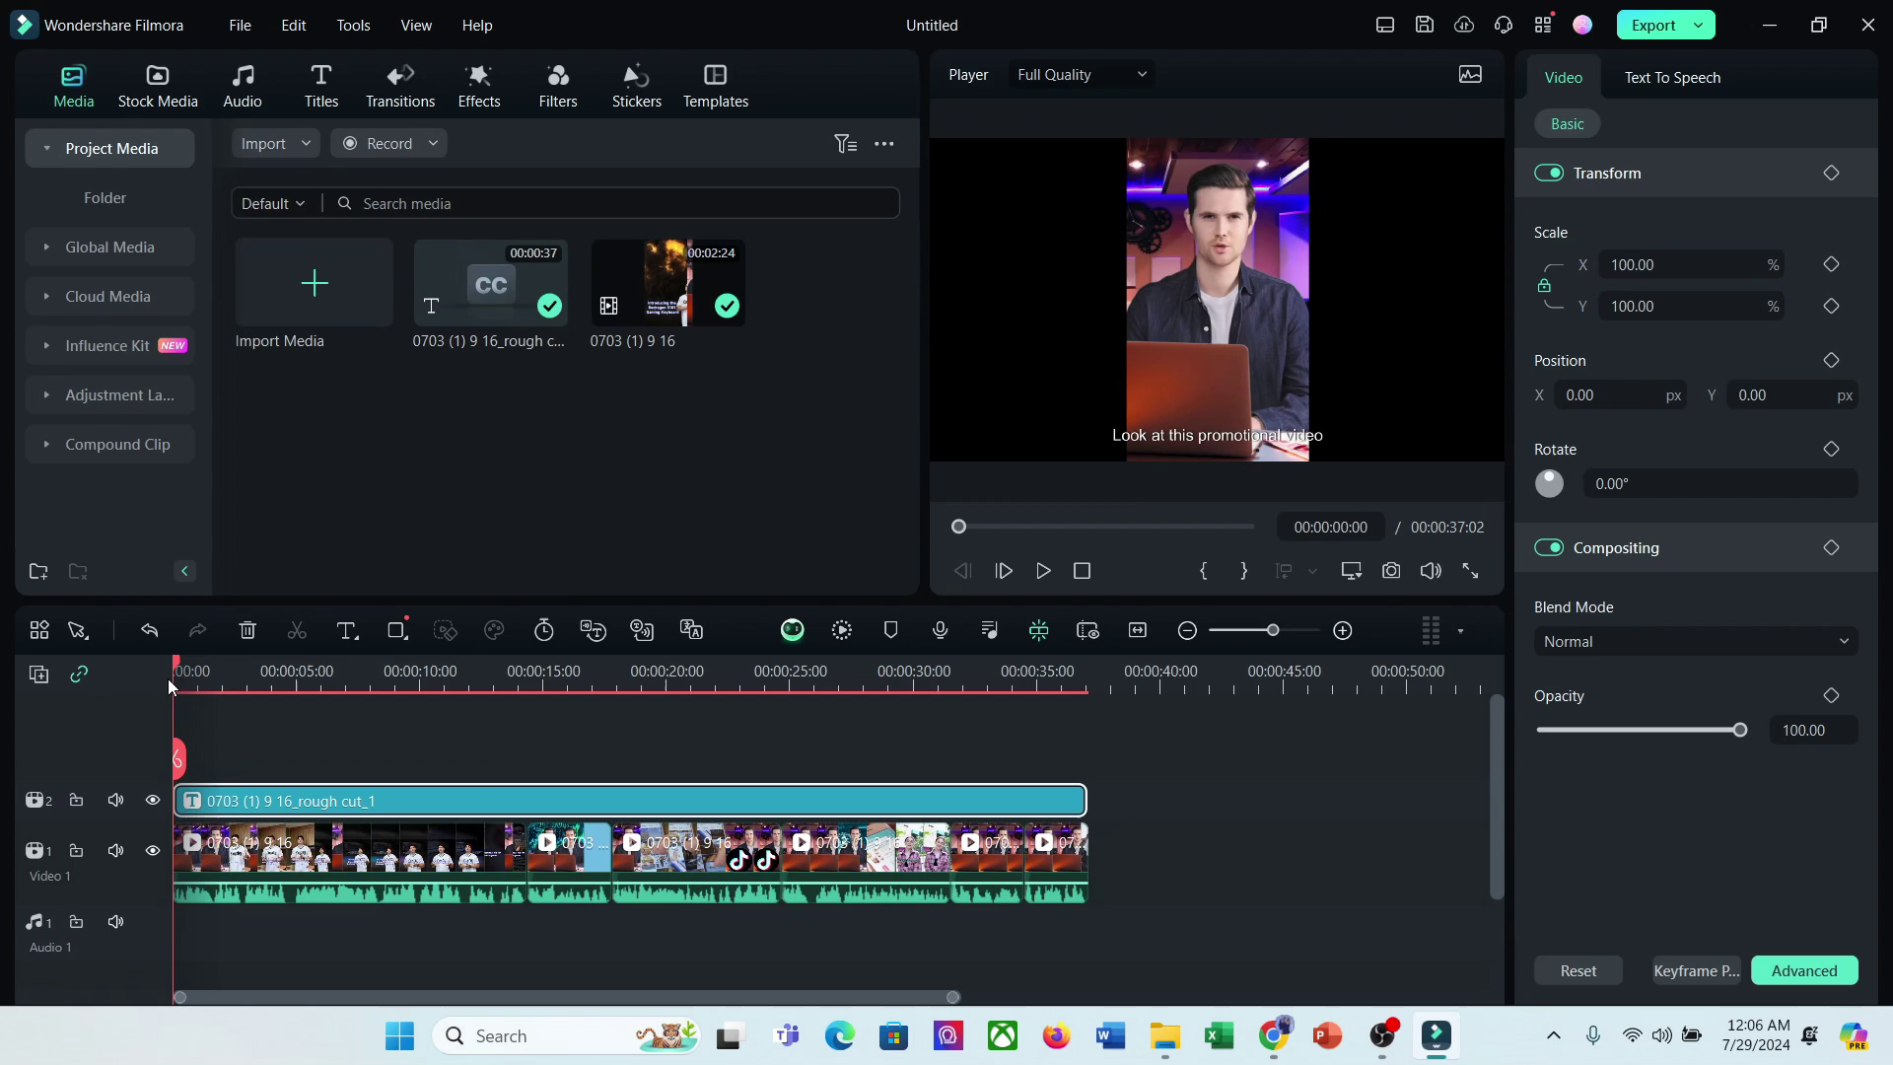
Step: Set the project aspect ratio to 9:16 (Portrait), check the framing, and select the caption clip
left_click_drag(174, 678, 439, 681)
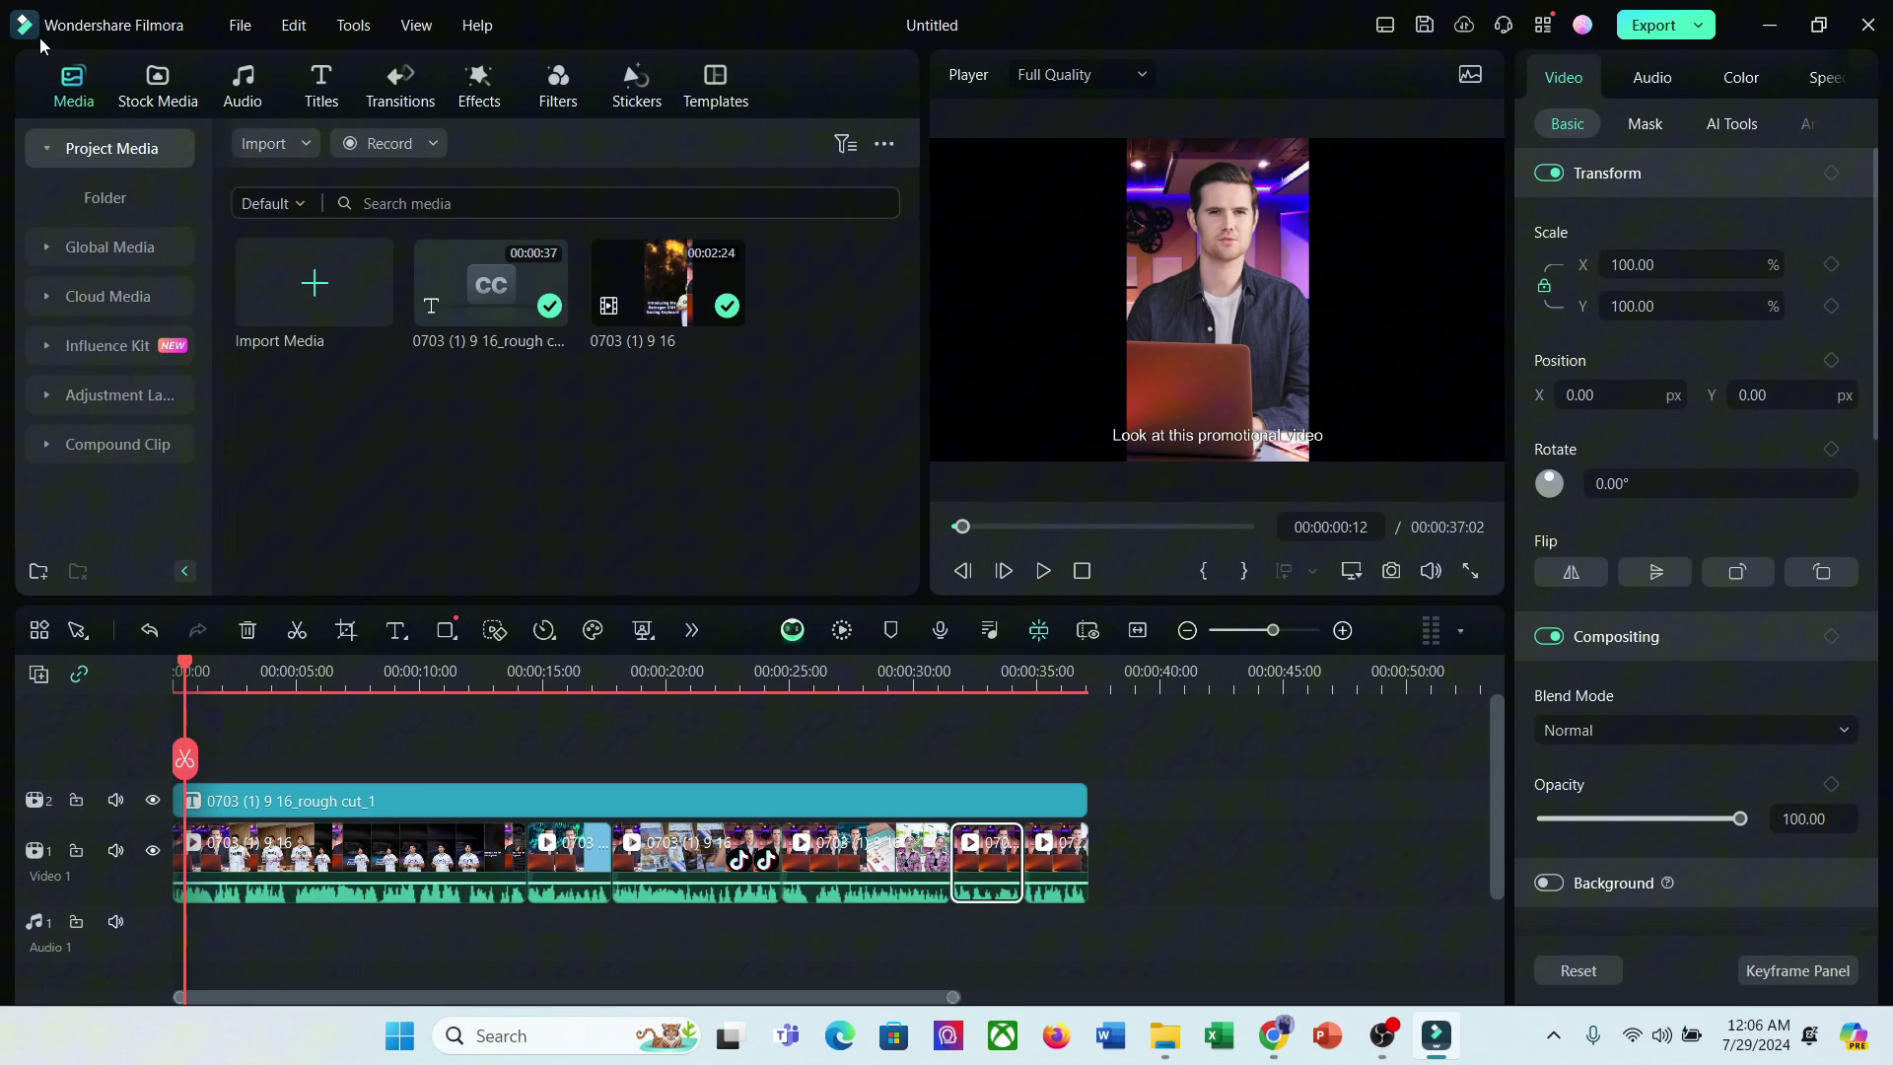
left_click(238, 25)
left_click(465, 465)
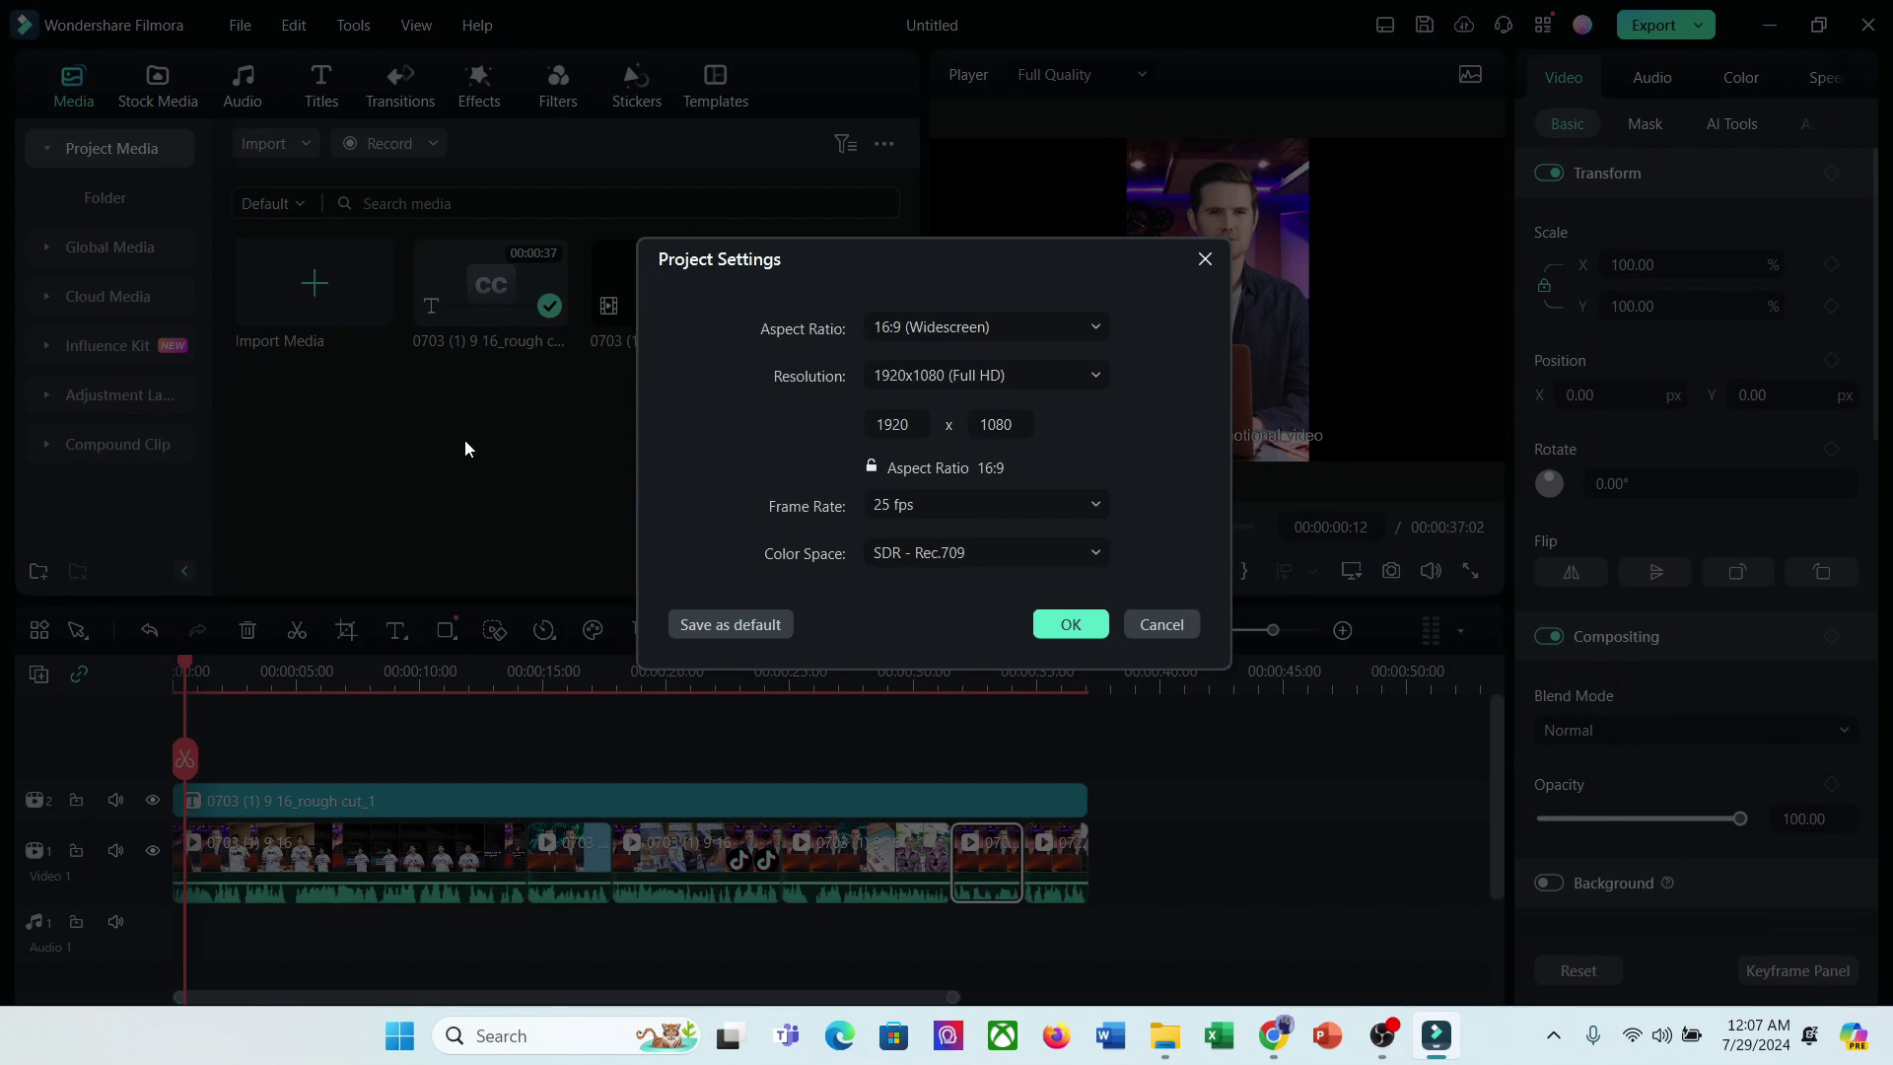
left_click(1031, 335)
left_click(1012, 415)
left_click(1070, 626)
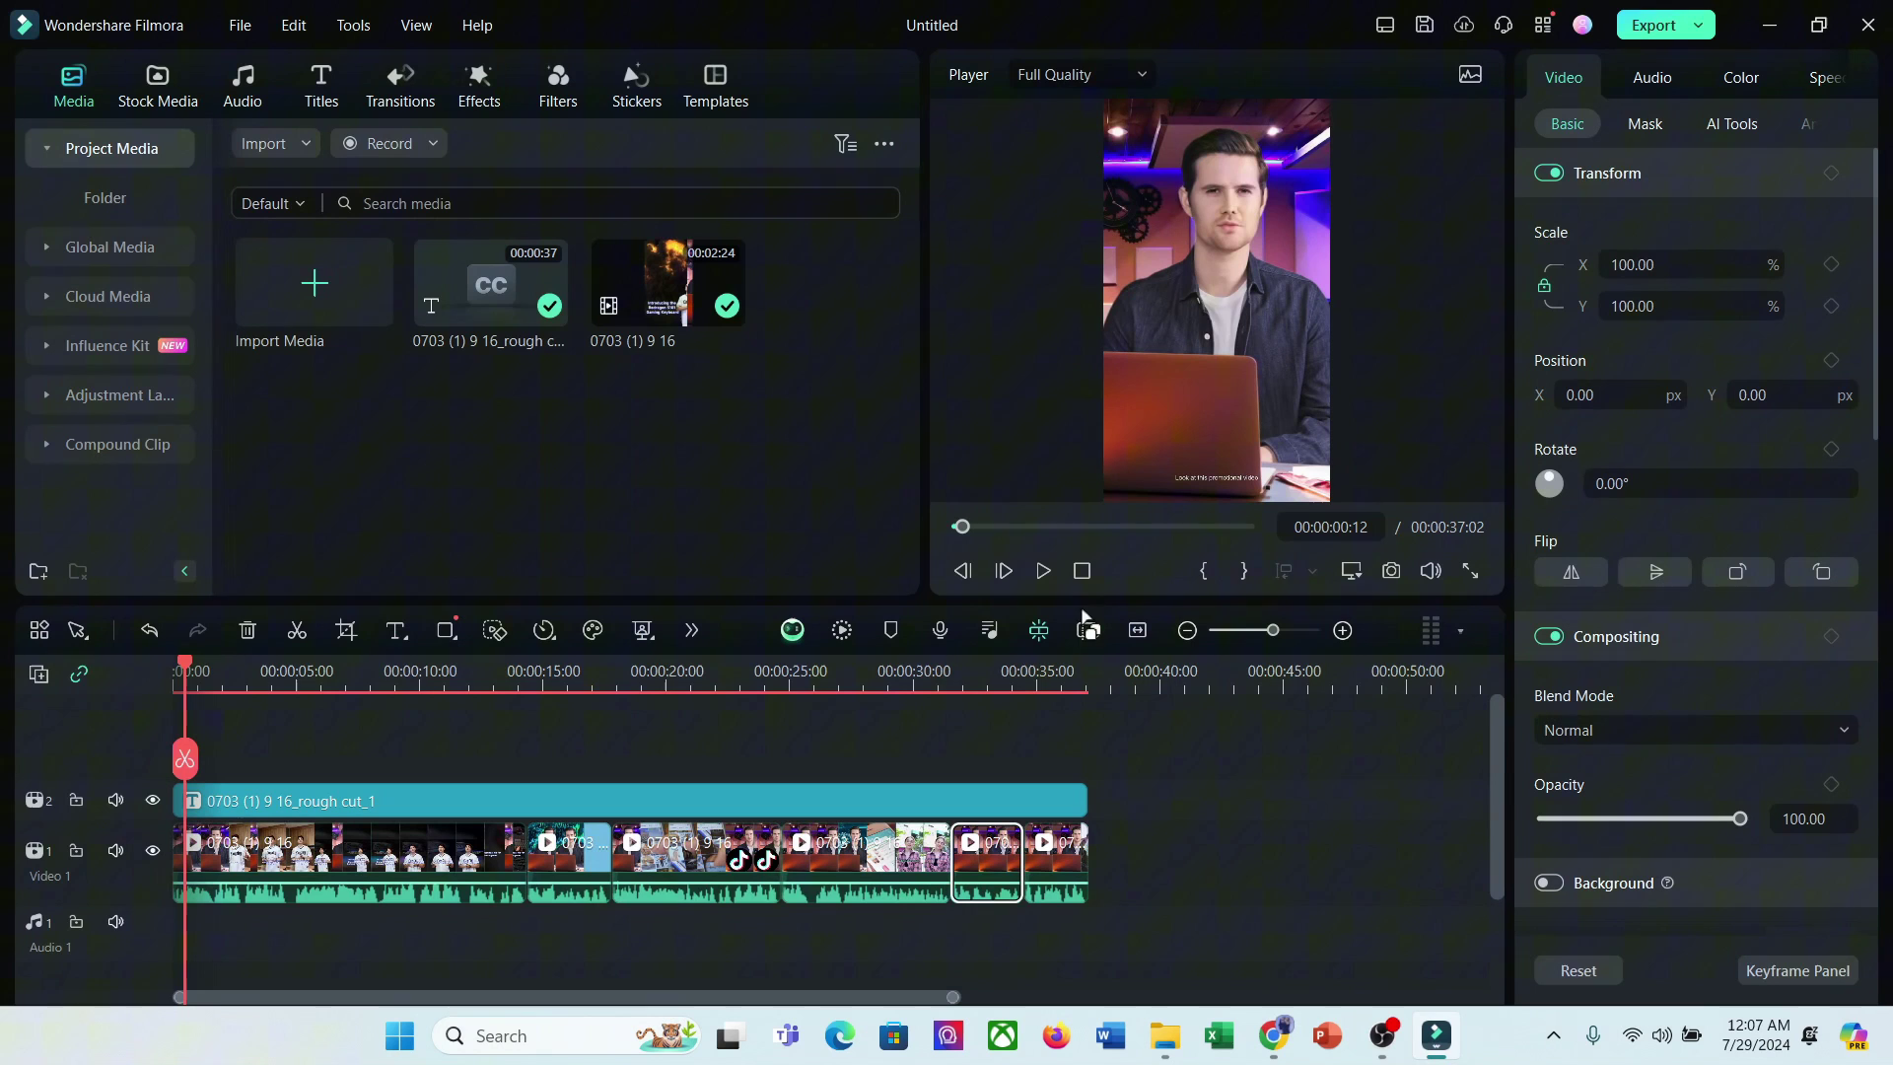
left_click_drag(194, 674, 138, 658)
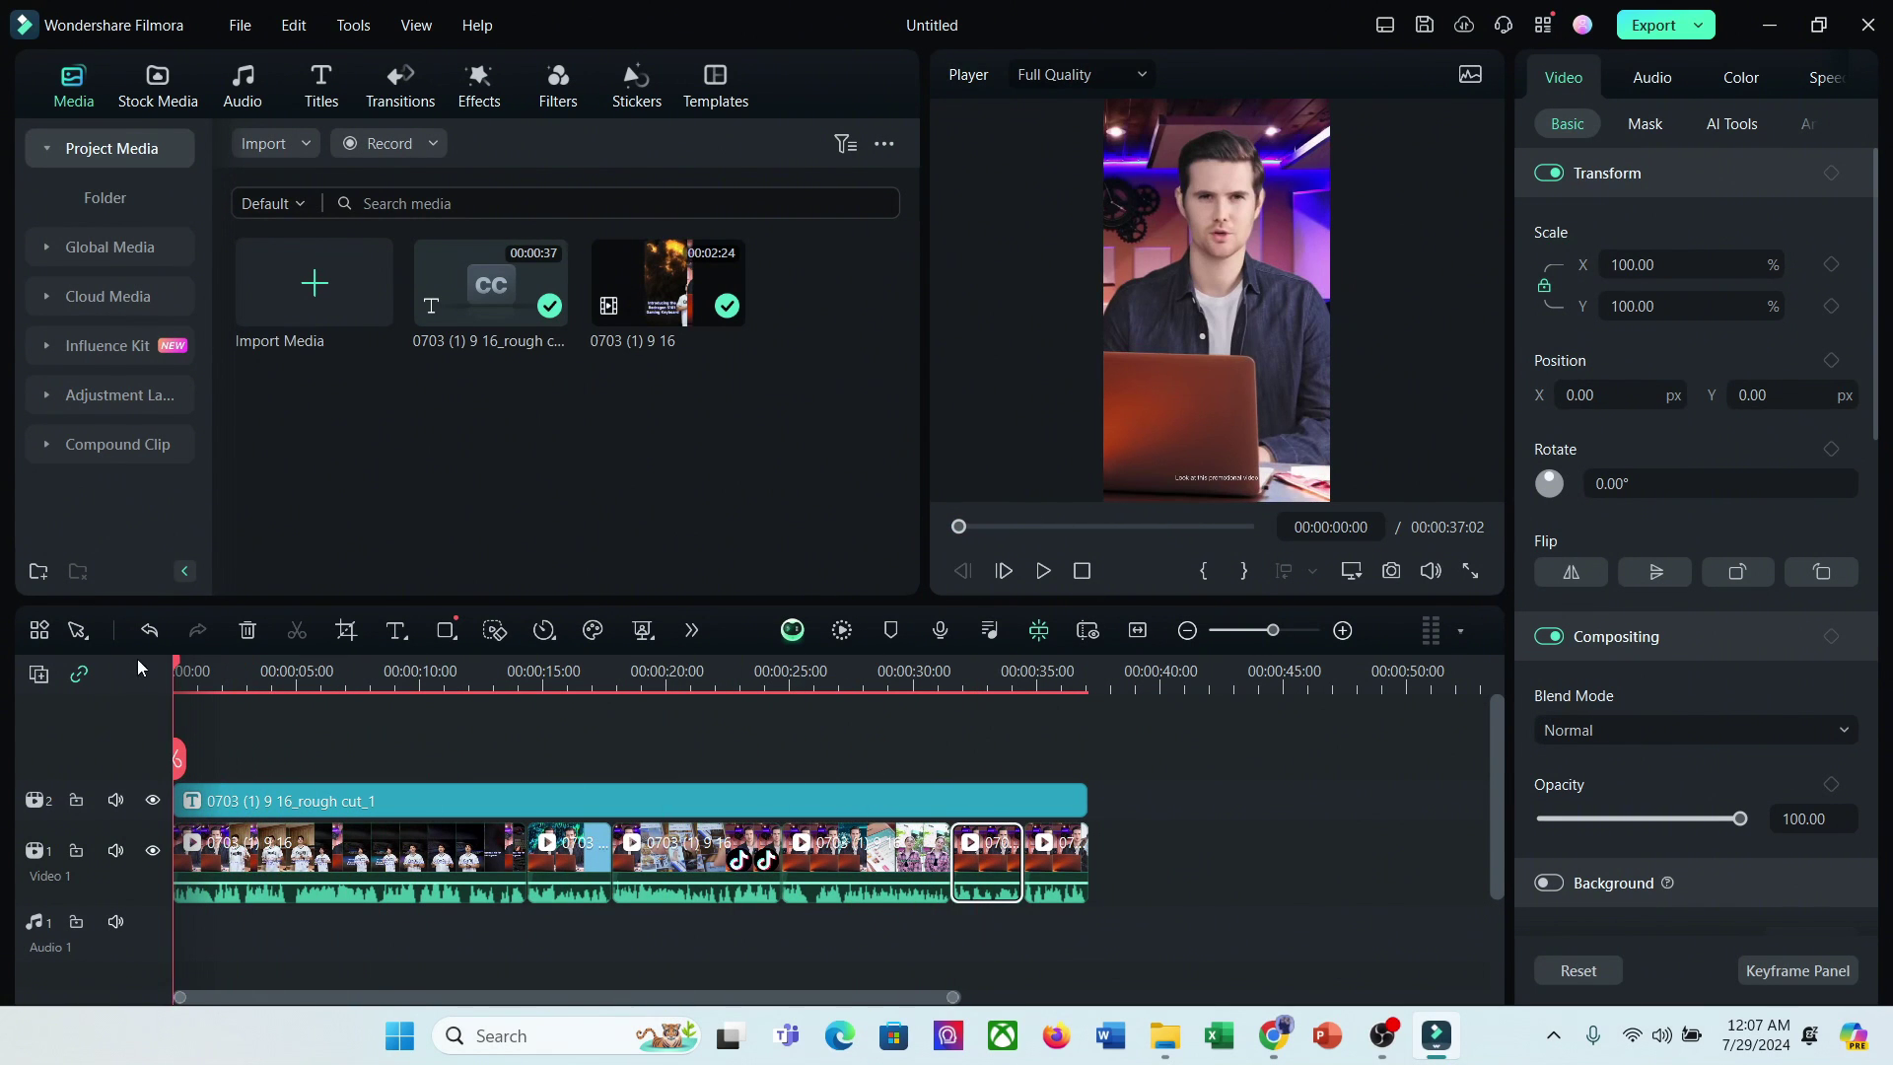
left_click(355, 801)
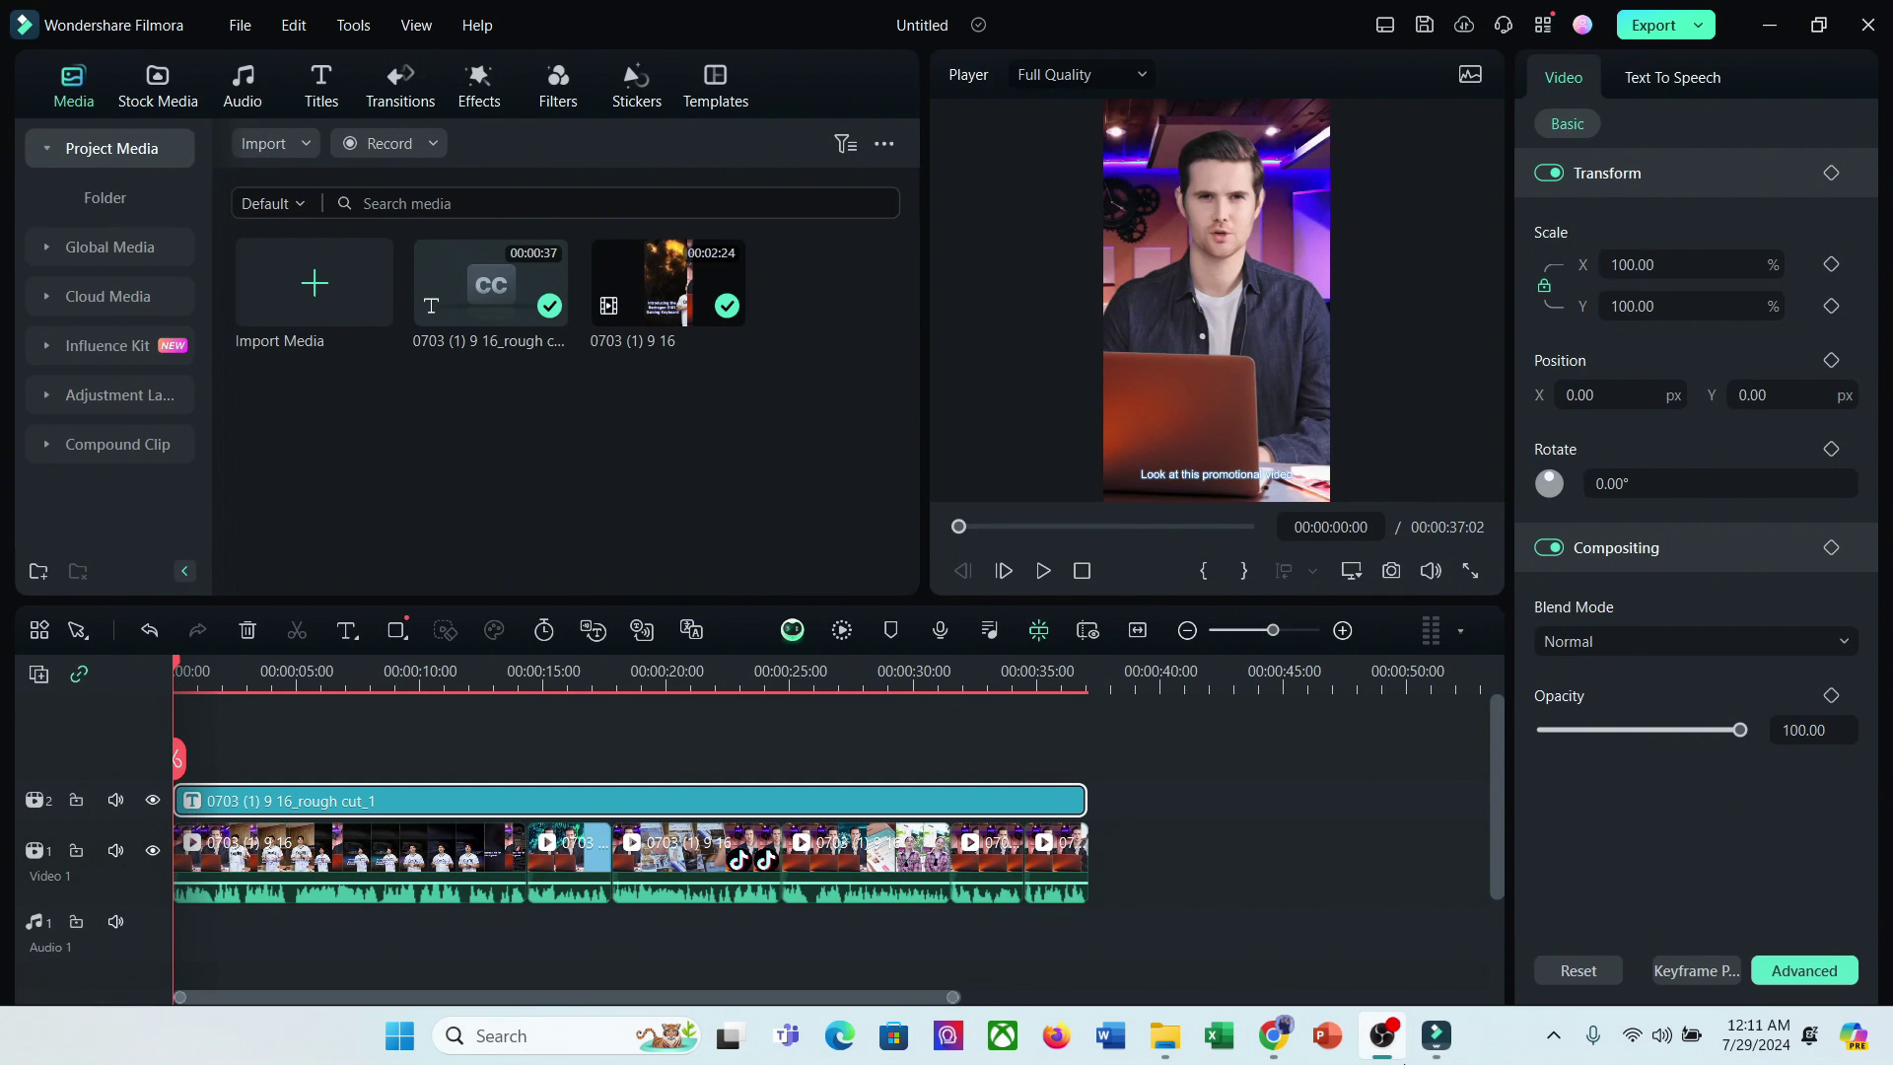
Step: Detach the audio from all clips on the Video 1 track
left_click(868, 860)
left_click(507, 868)
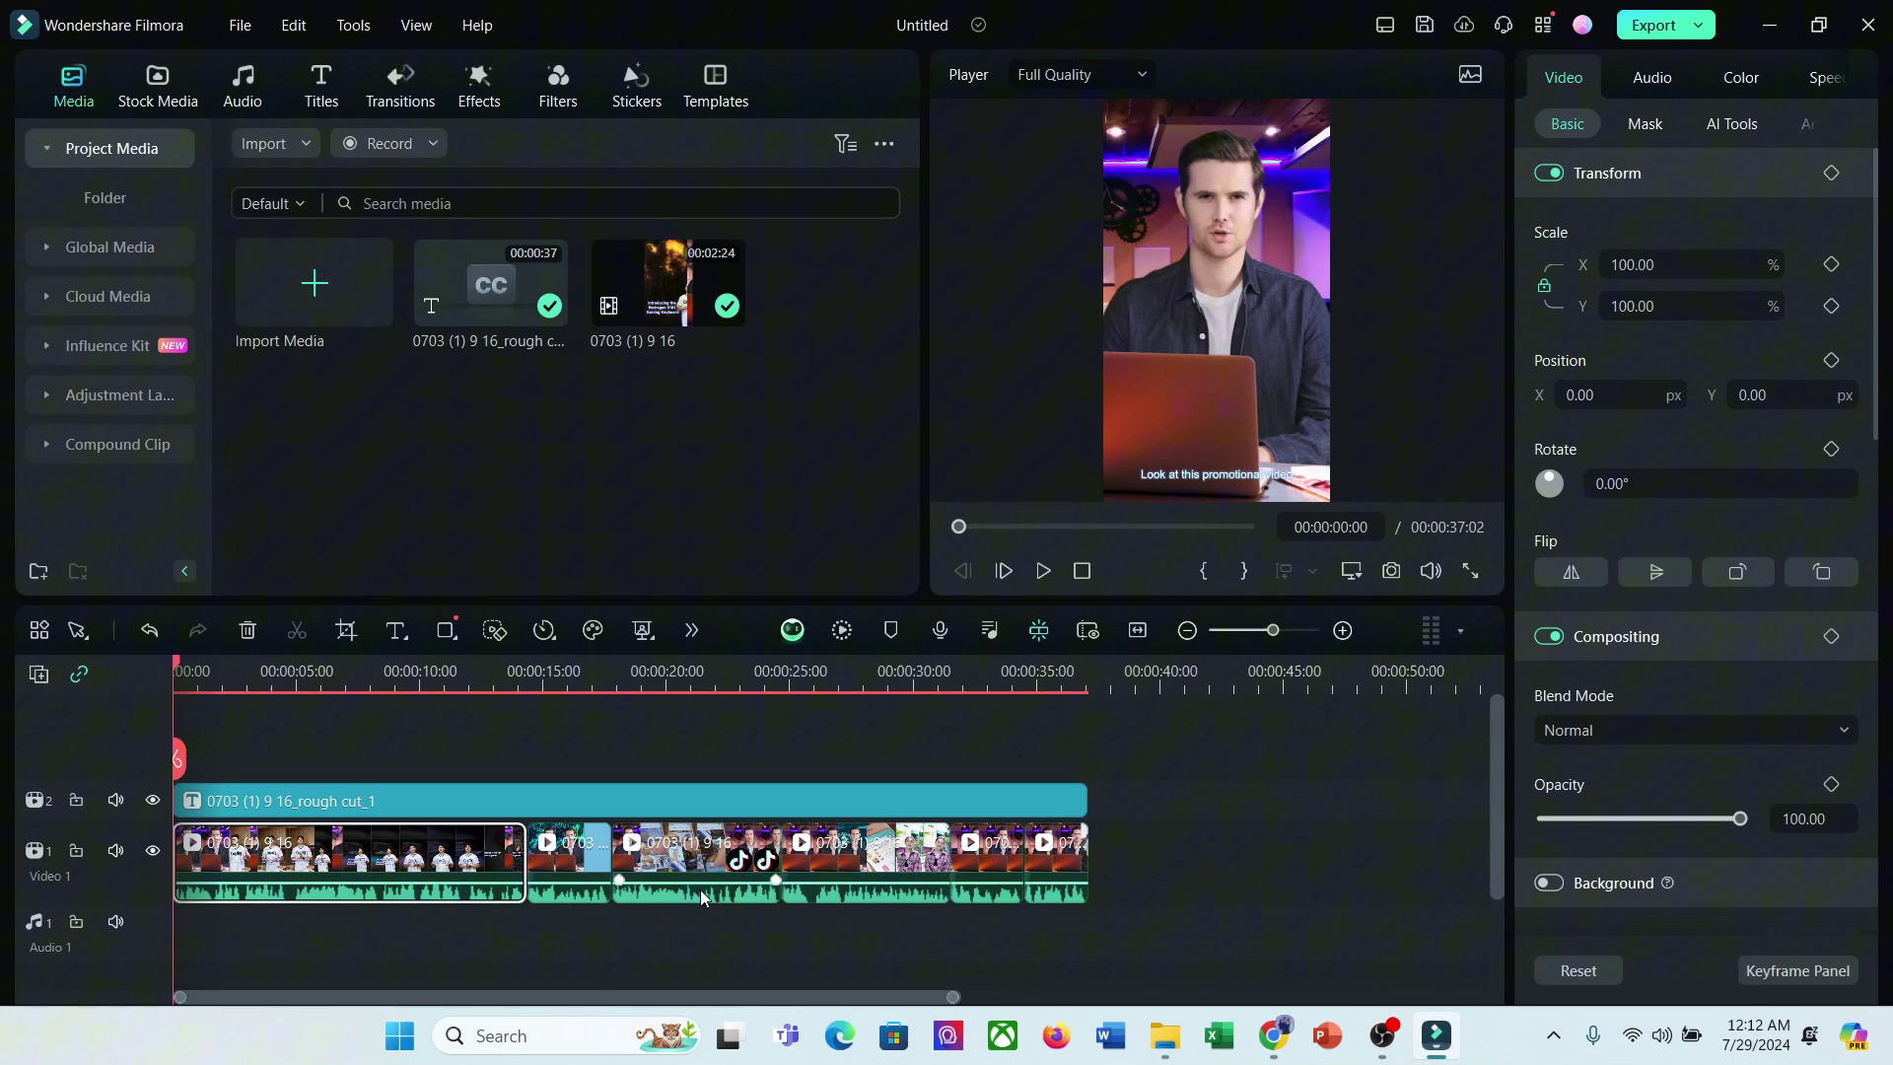
left_click(590, 859, "ctrl")
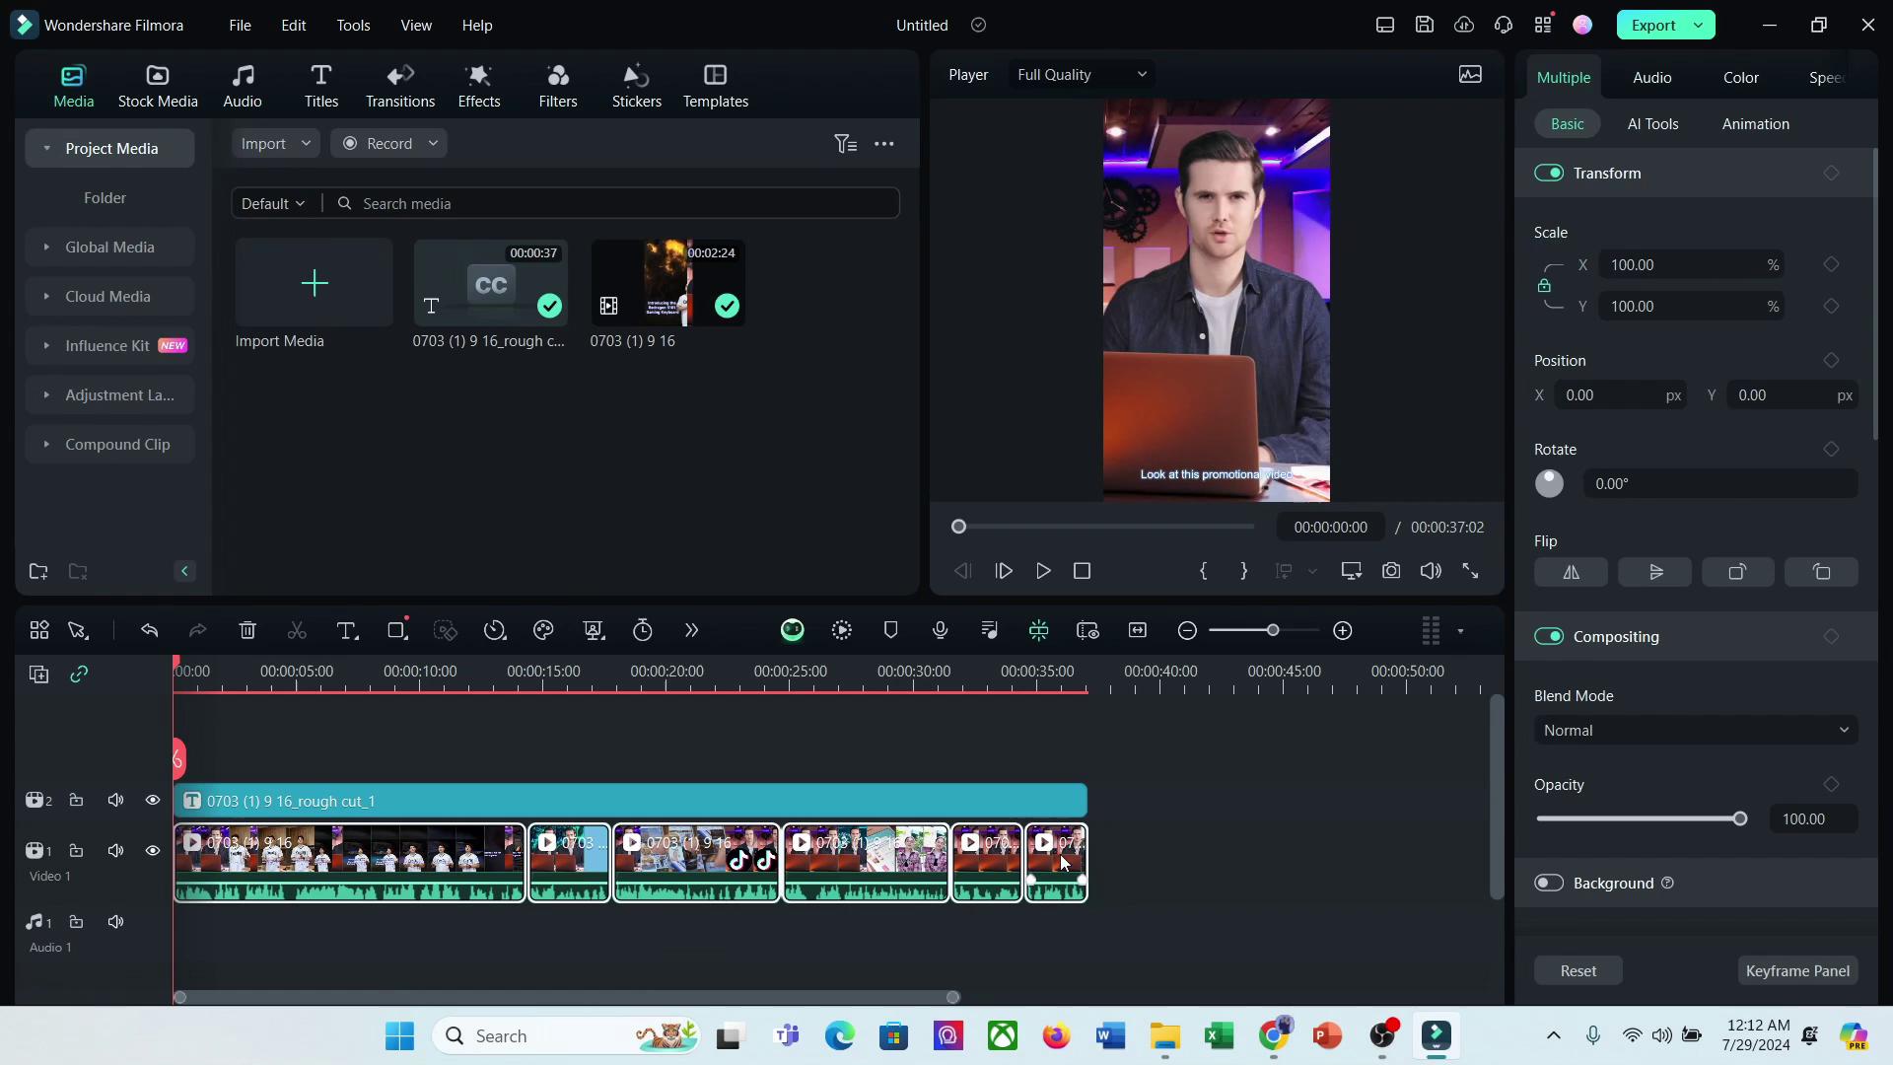
right_click(468, 877)
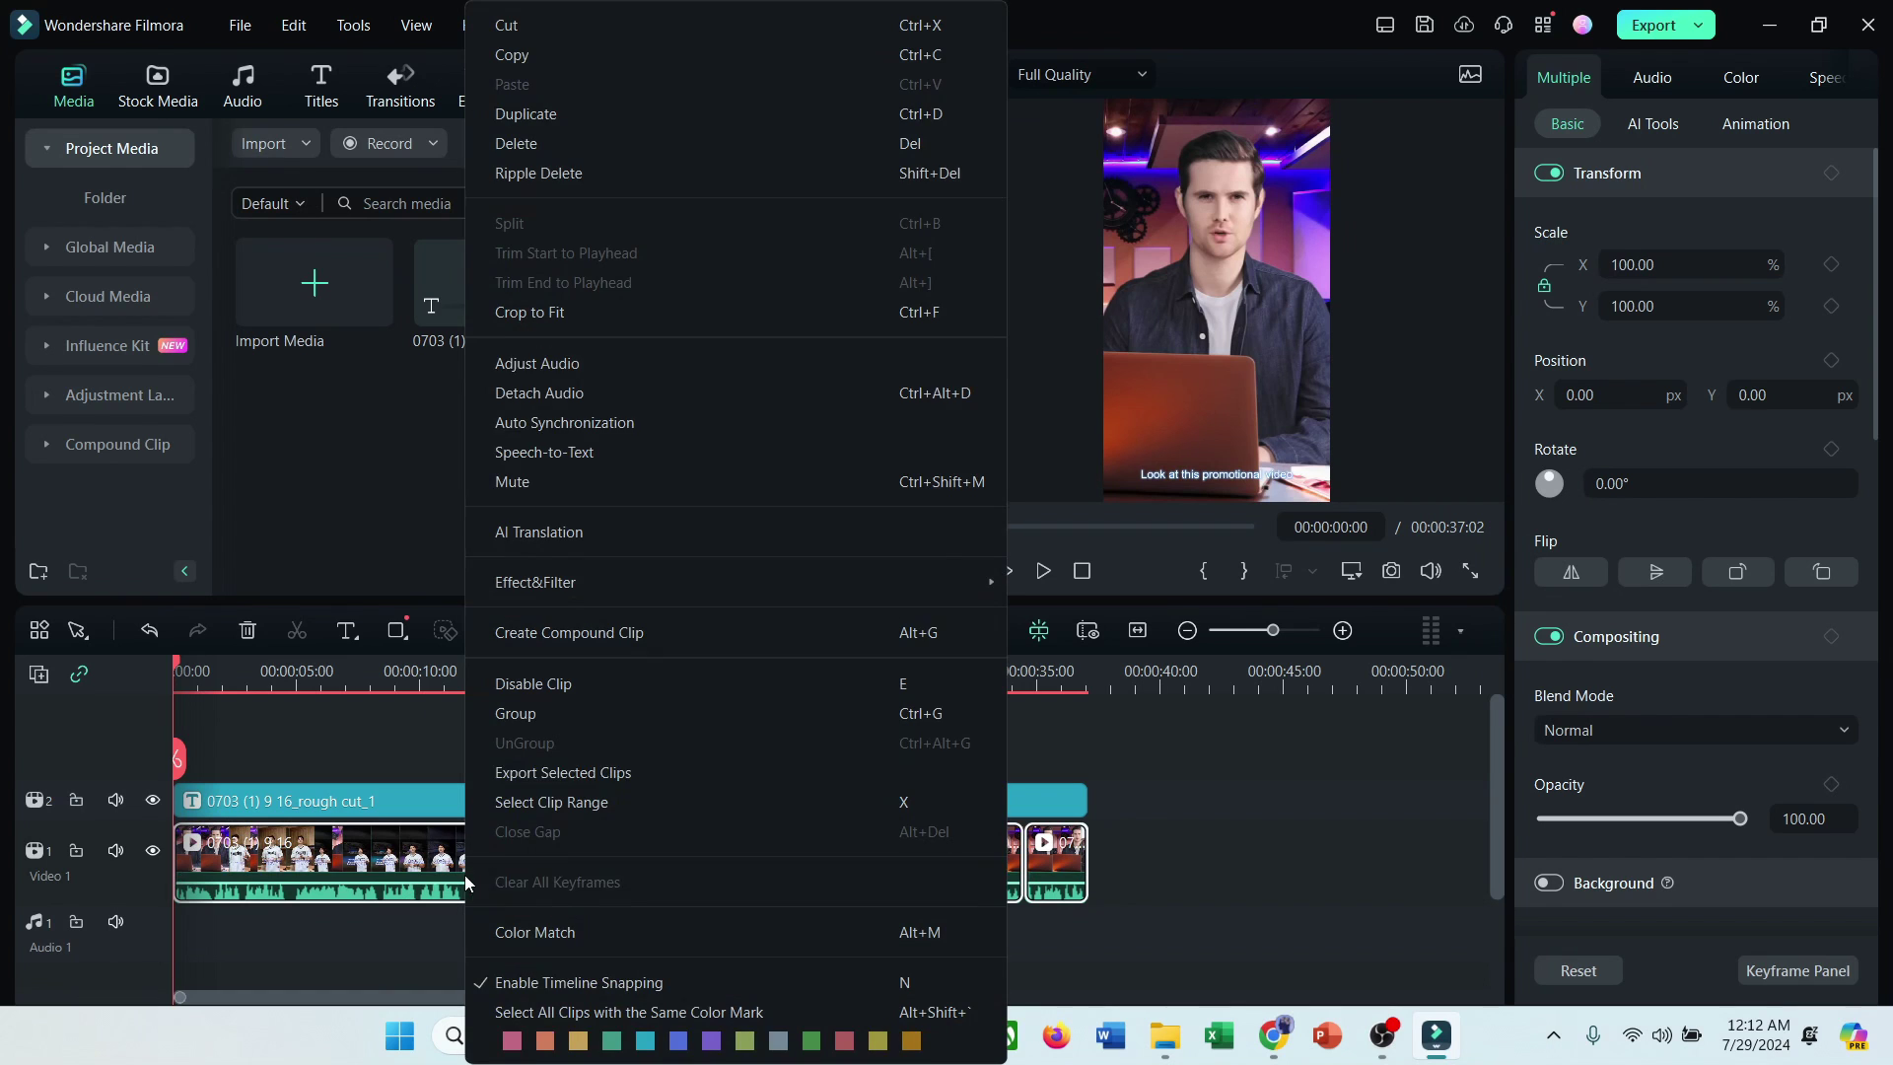
left_click(554, 395)
Step: Run AI Vocal Remover on all detached audio clips to split voice and background
scroll(392, 899, "down", 2)
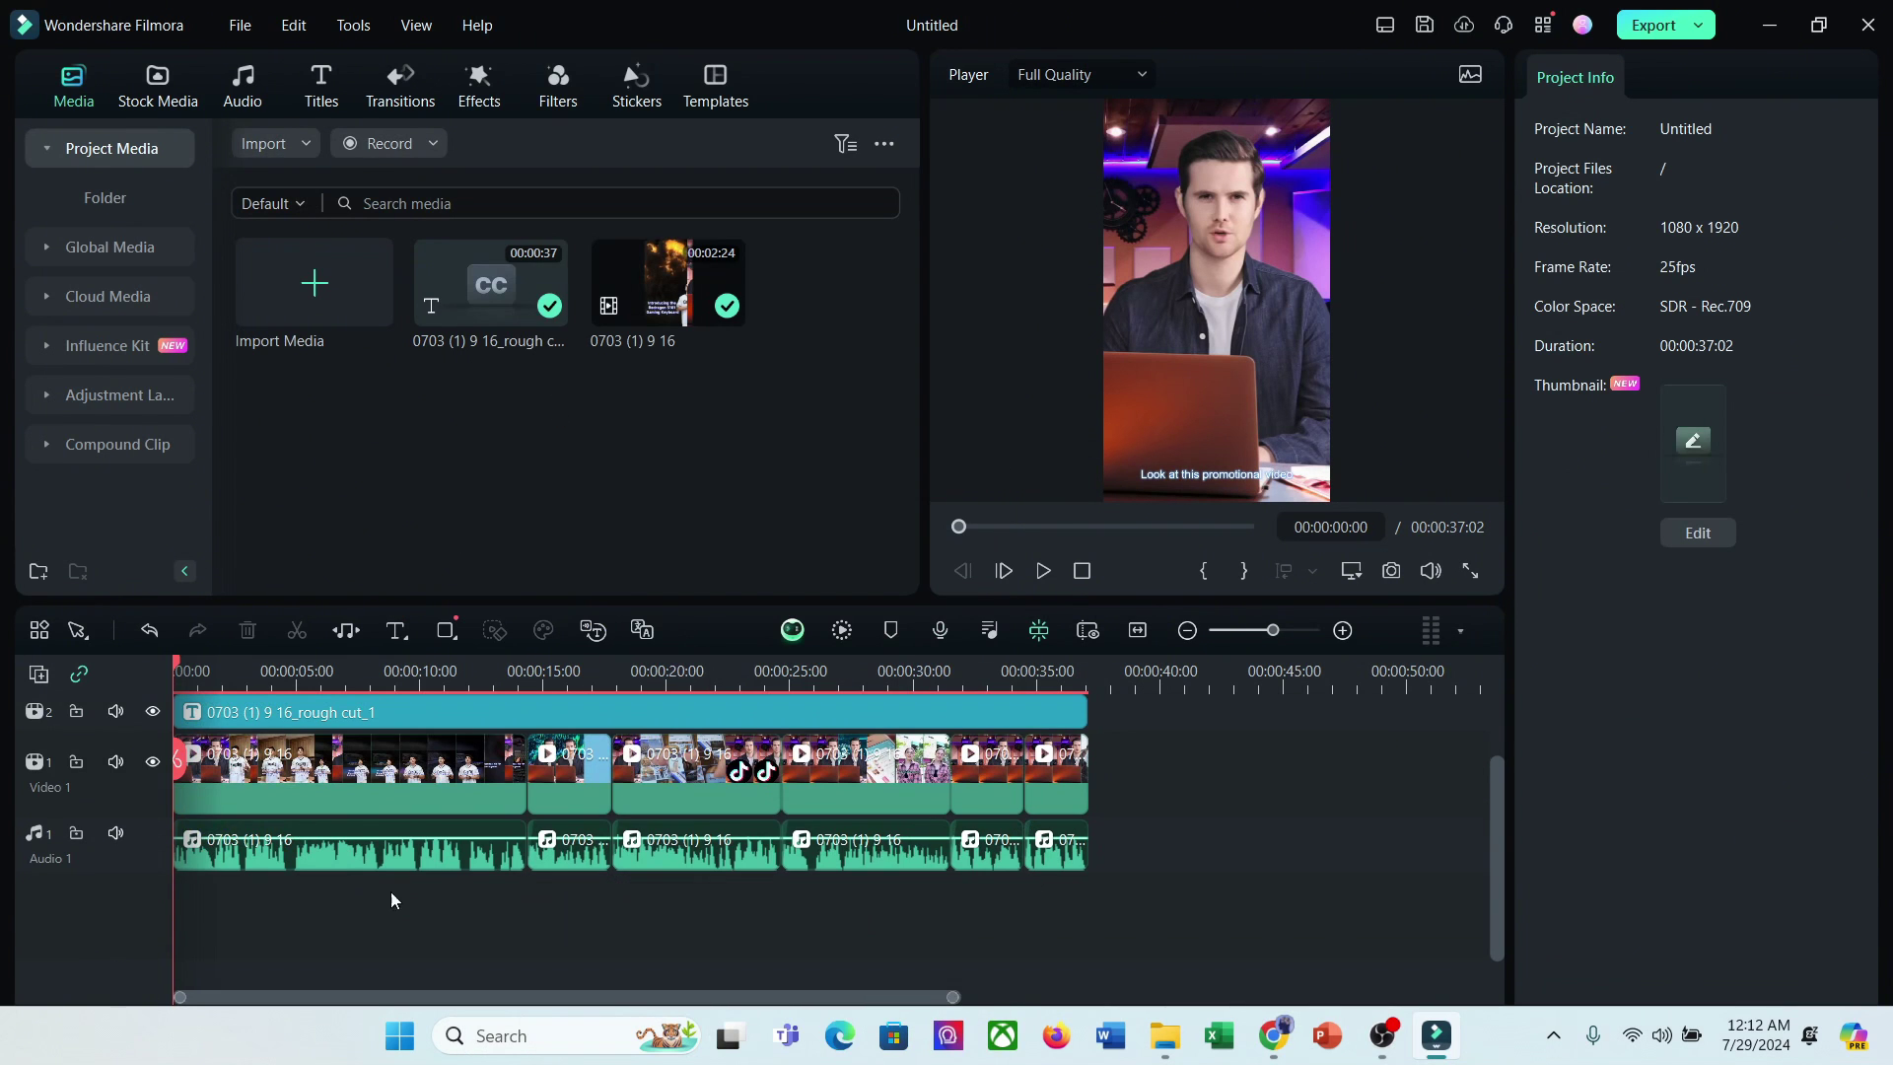
left_click(479, 836)
left_click(1049, 854, "shift")
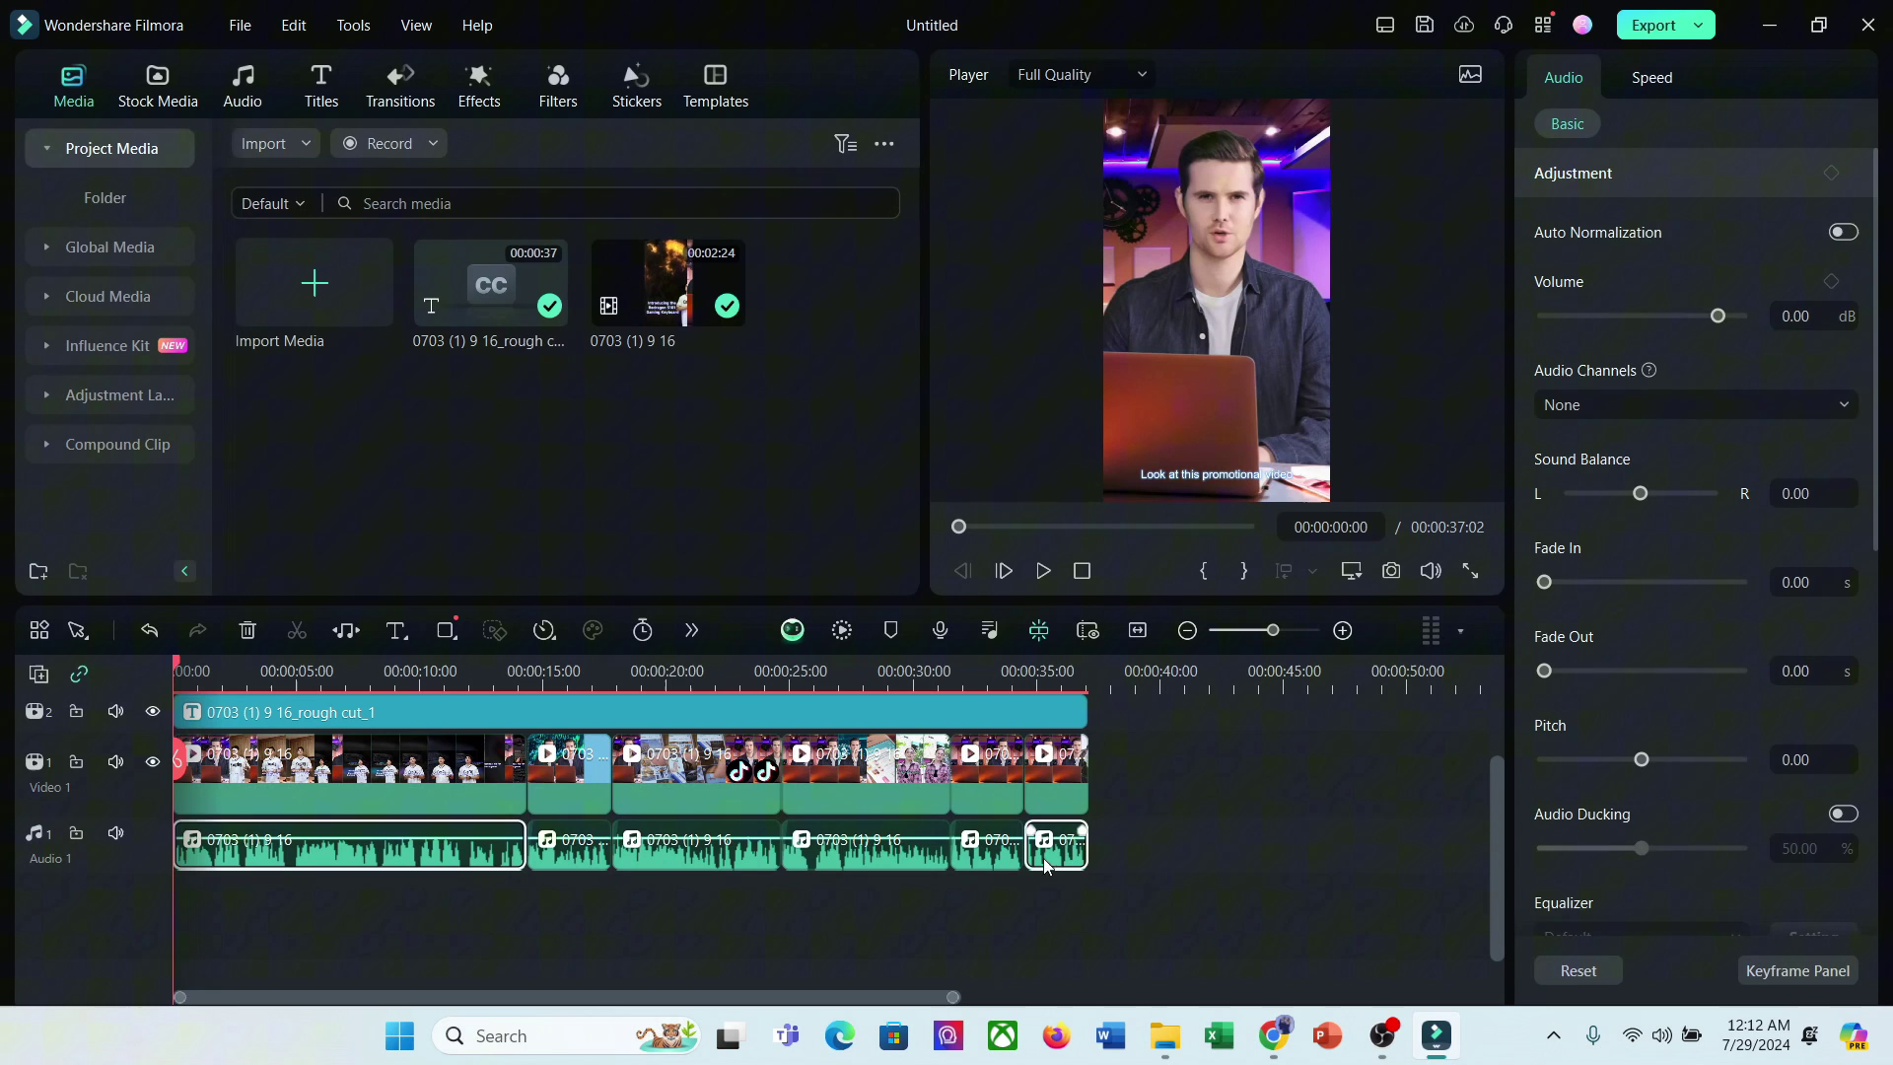
right_click(439, 849)
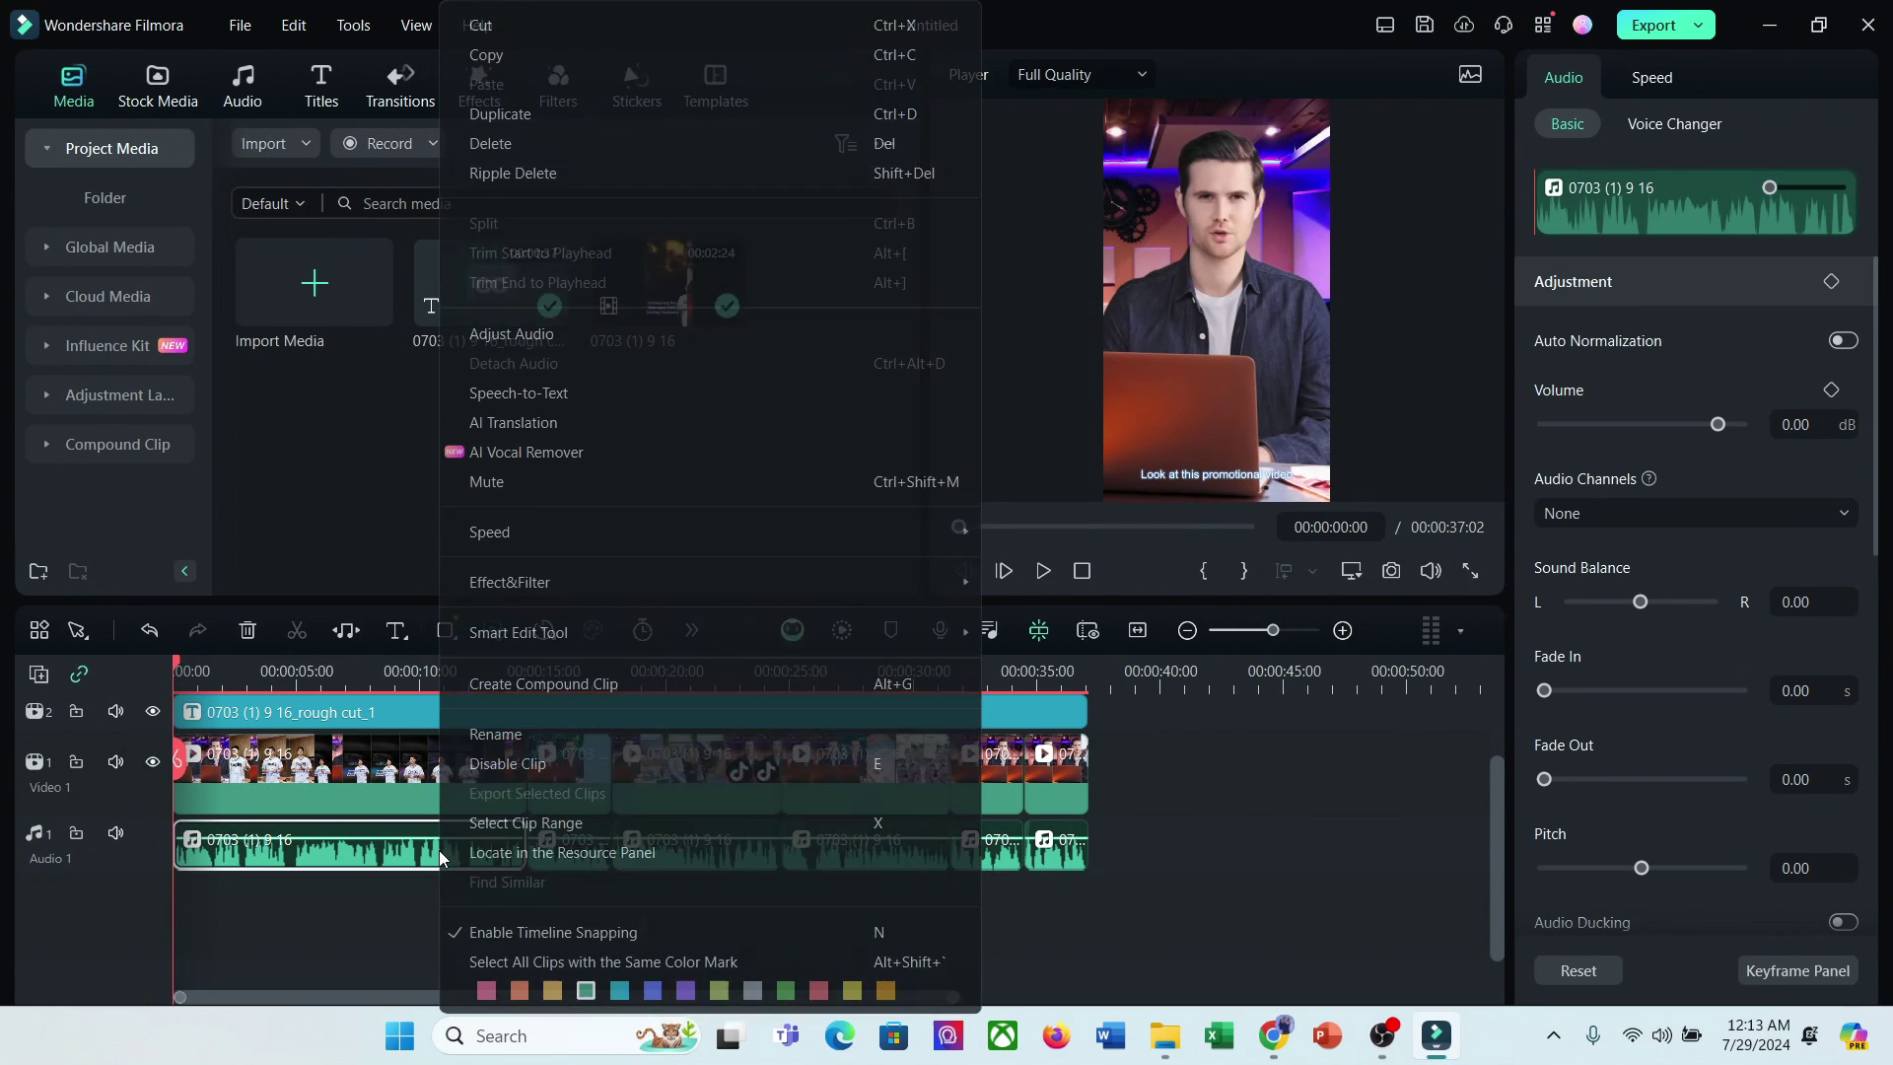
left_click(599, 450)
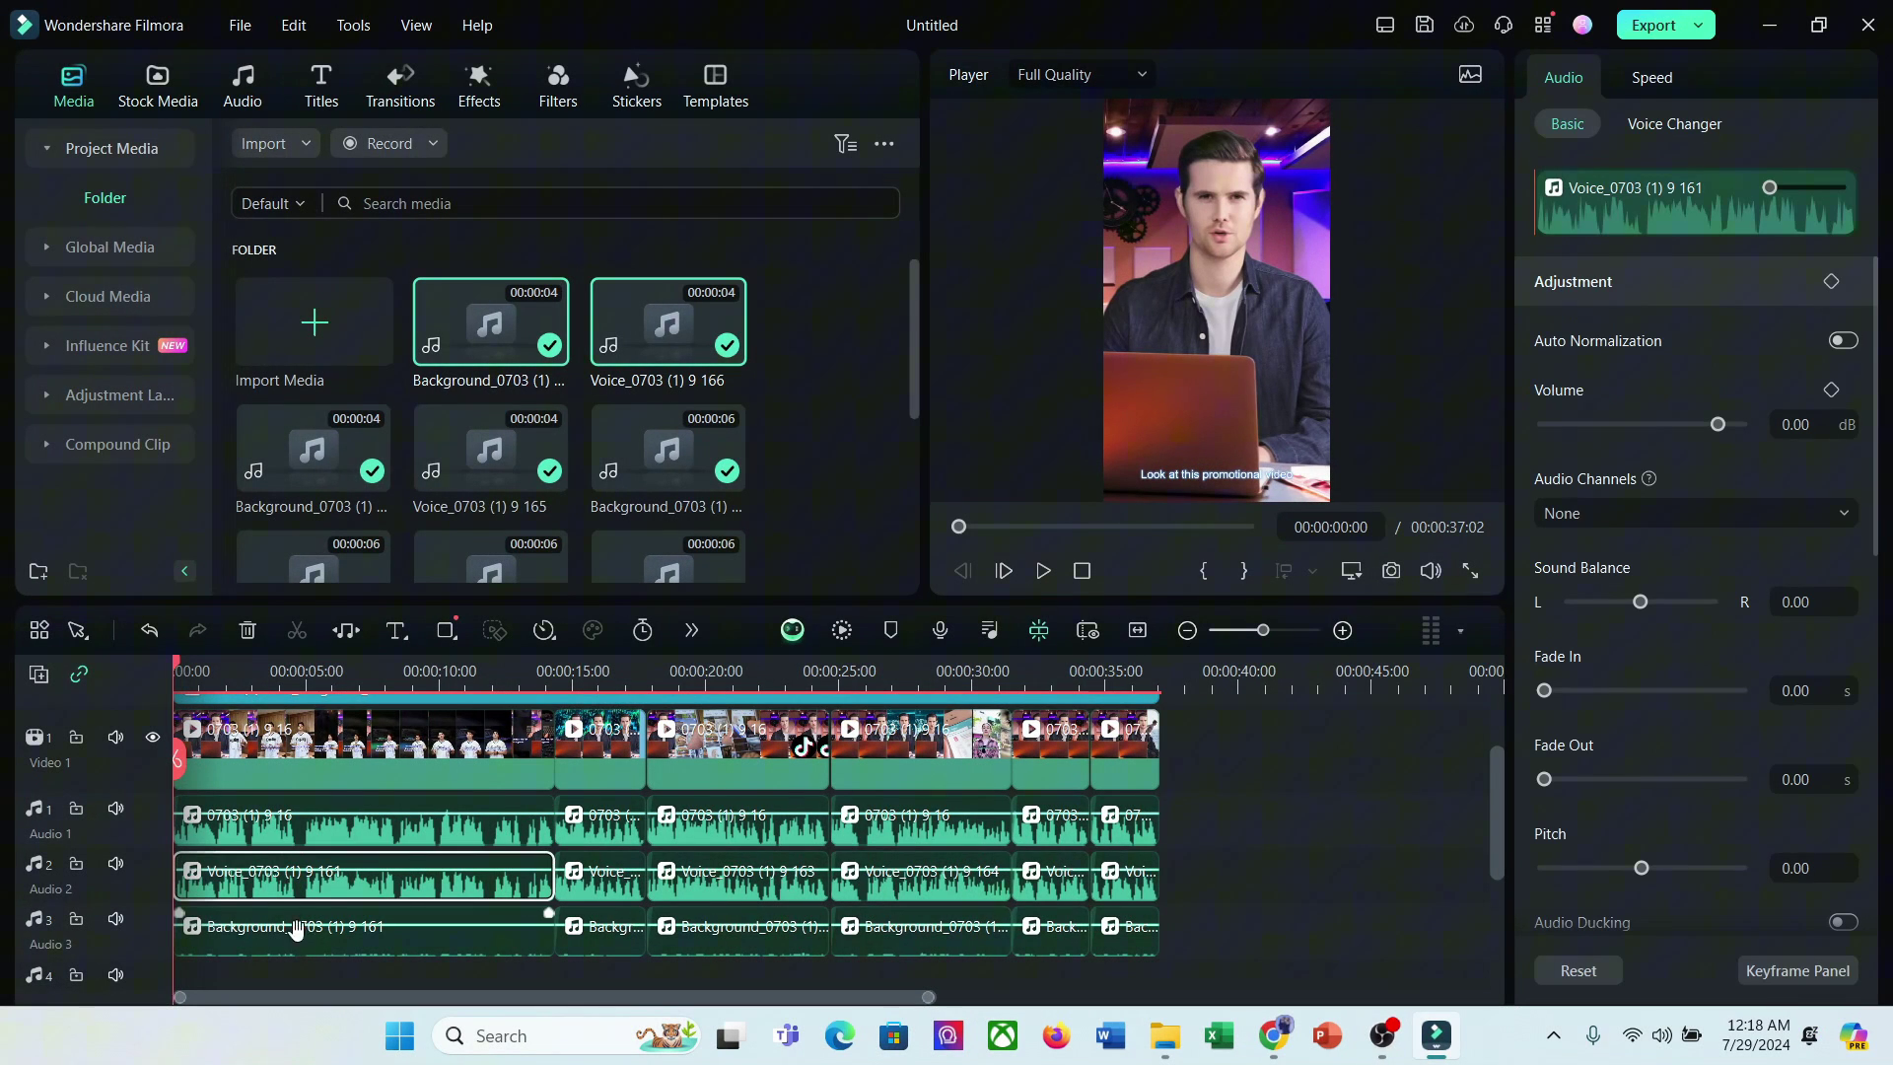
Step: Mute the original audio and background stem tracks and play back the voice-only audio
left_click(296, 929)
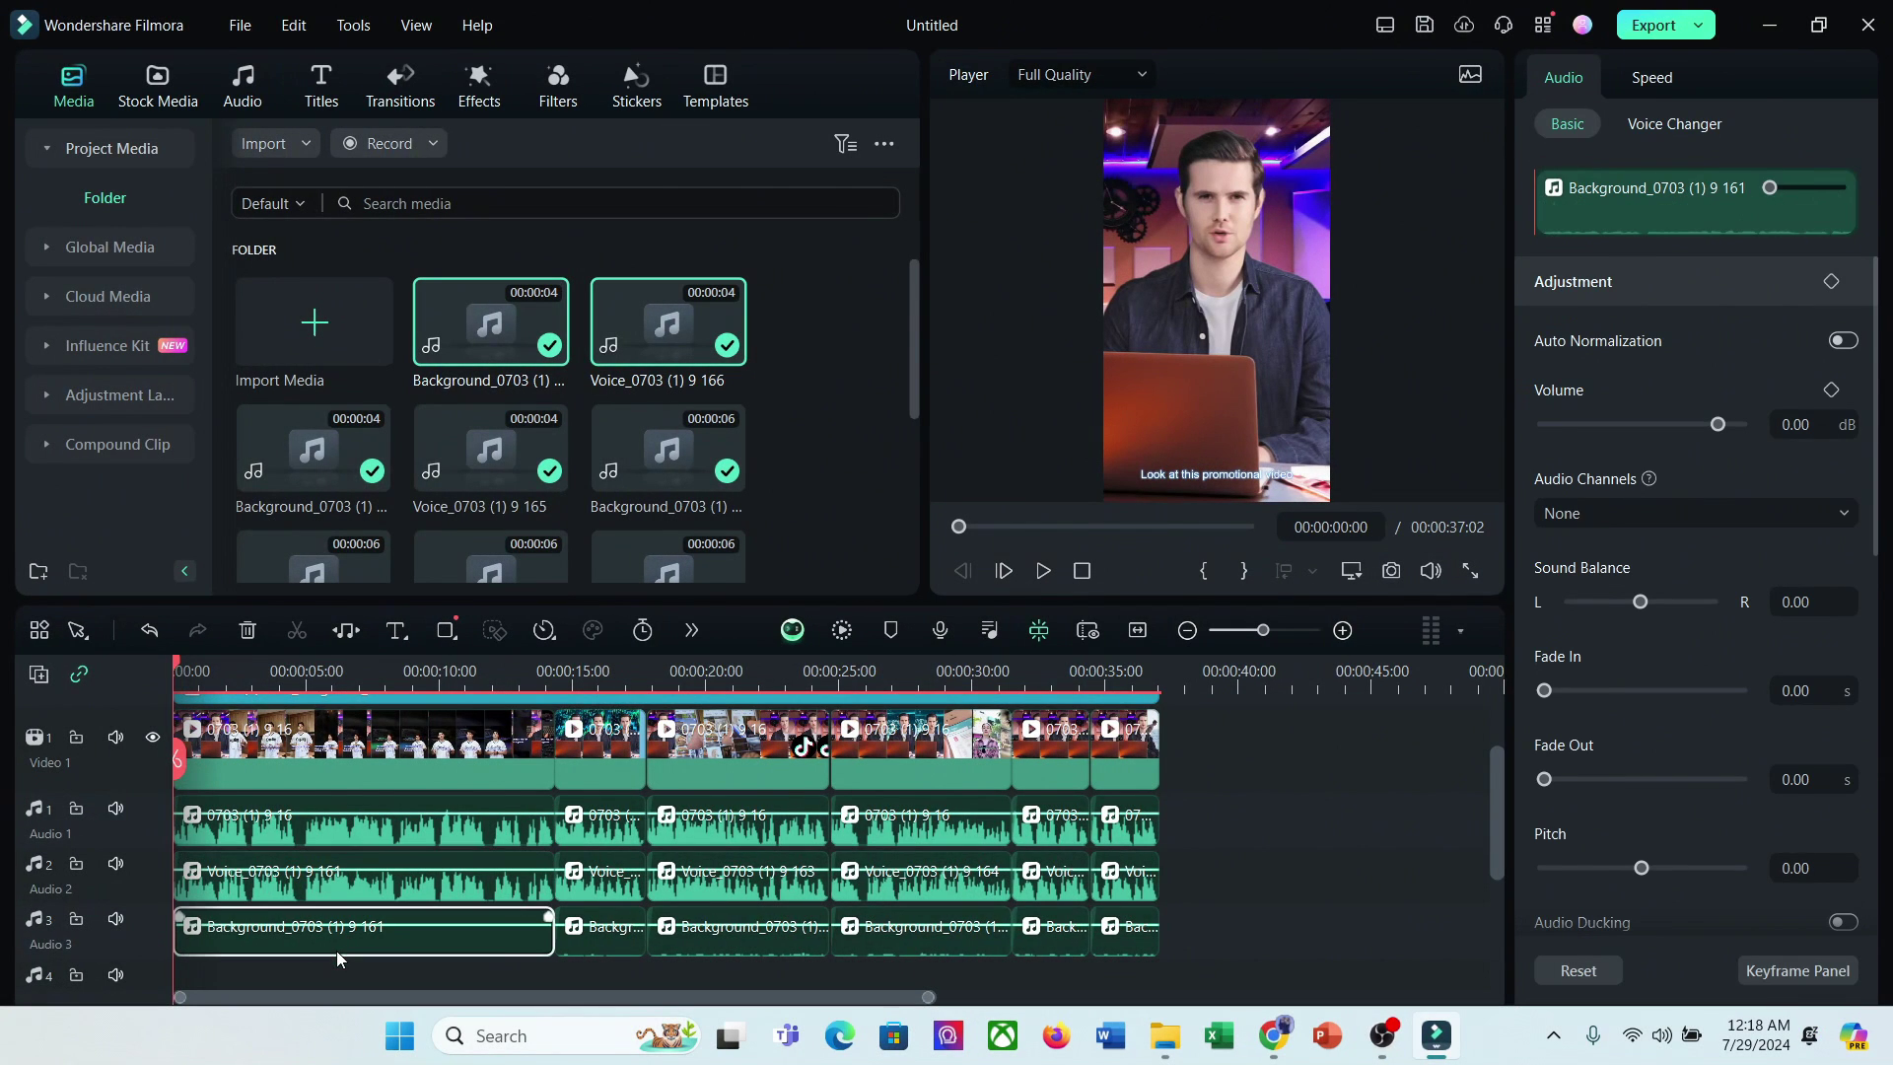
left_click(319, 898)
left_click(116, 808)
left_click(116, 918)
left_click(1042, 571)
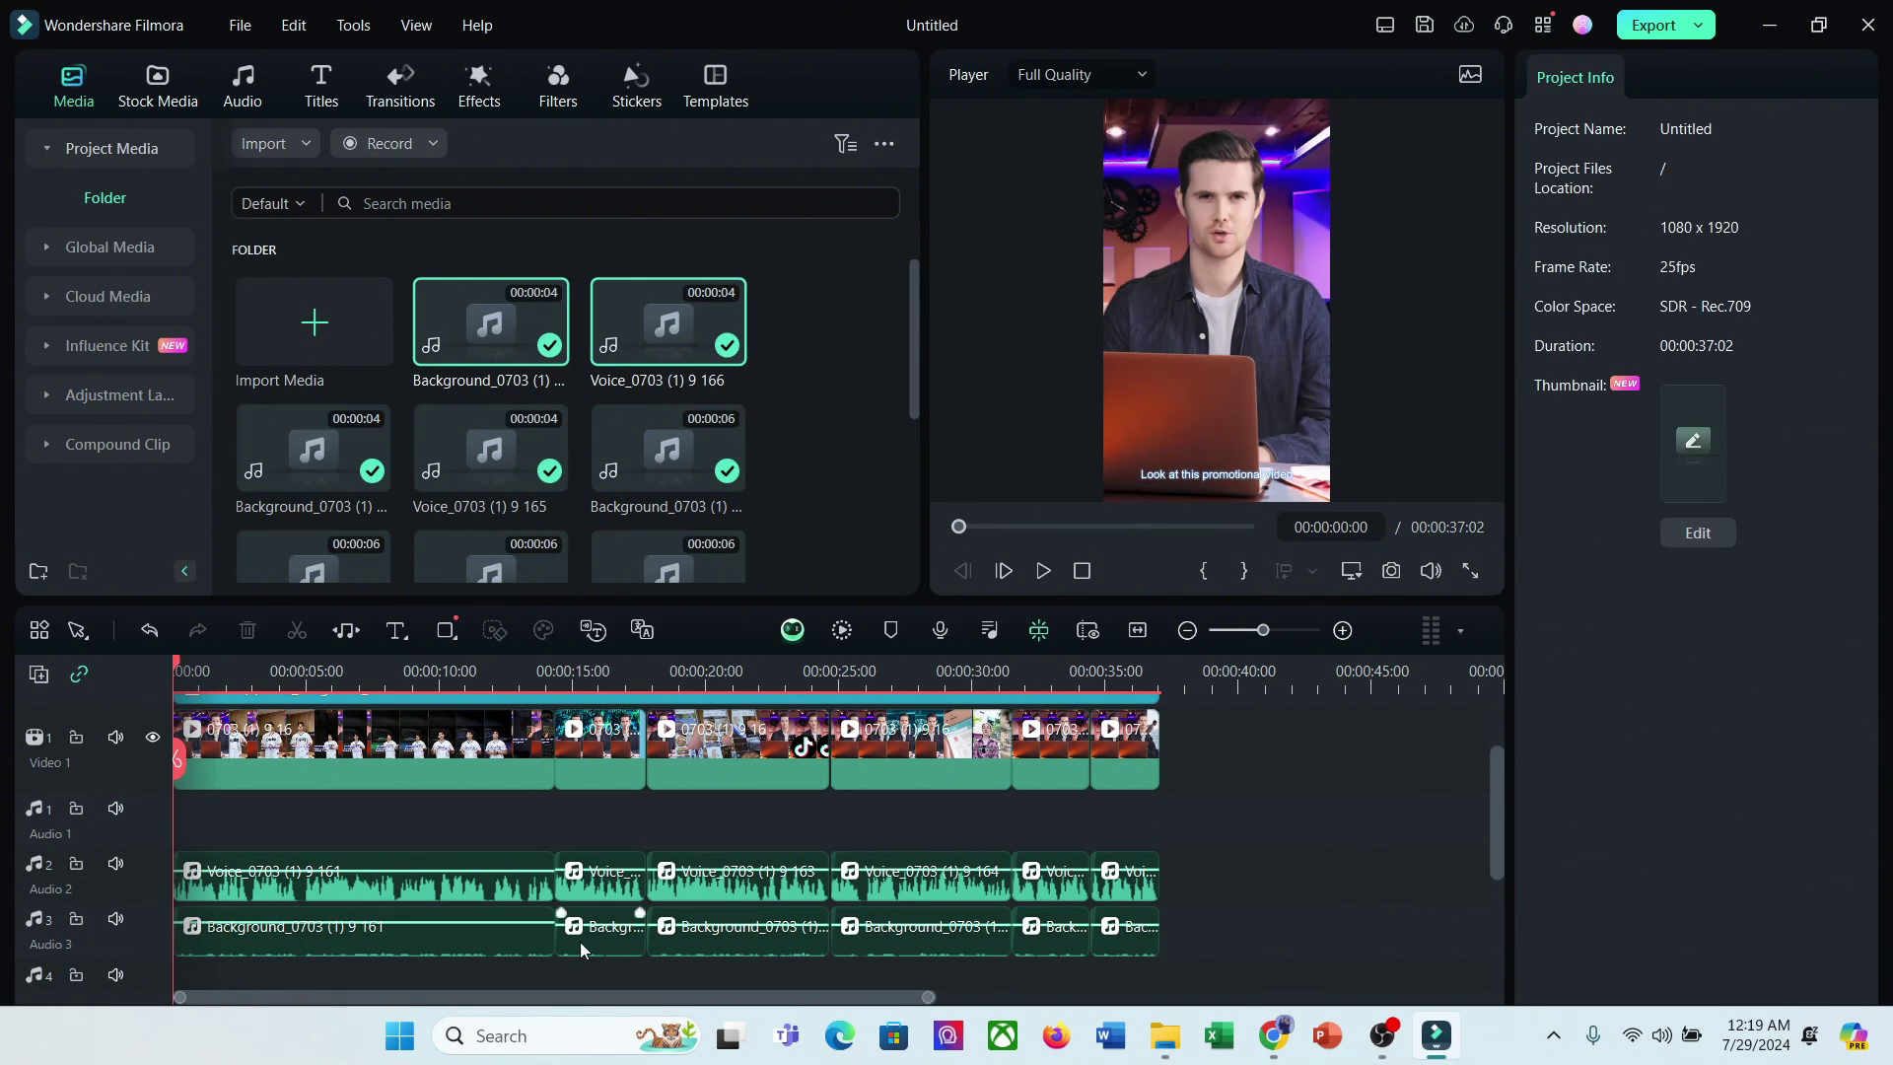
Step: Delete the background stem clips and move the voice clips up to Audio 1
left_click(1122, 944)
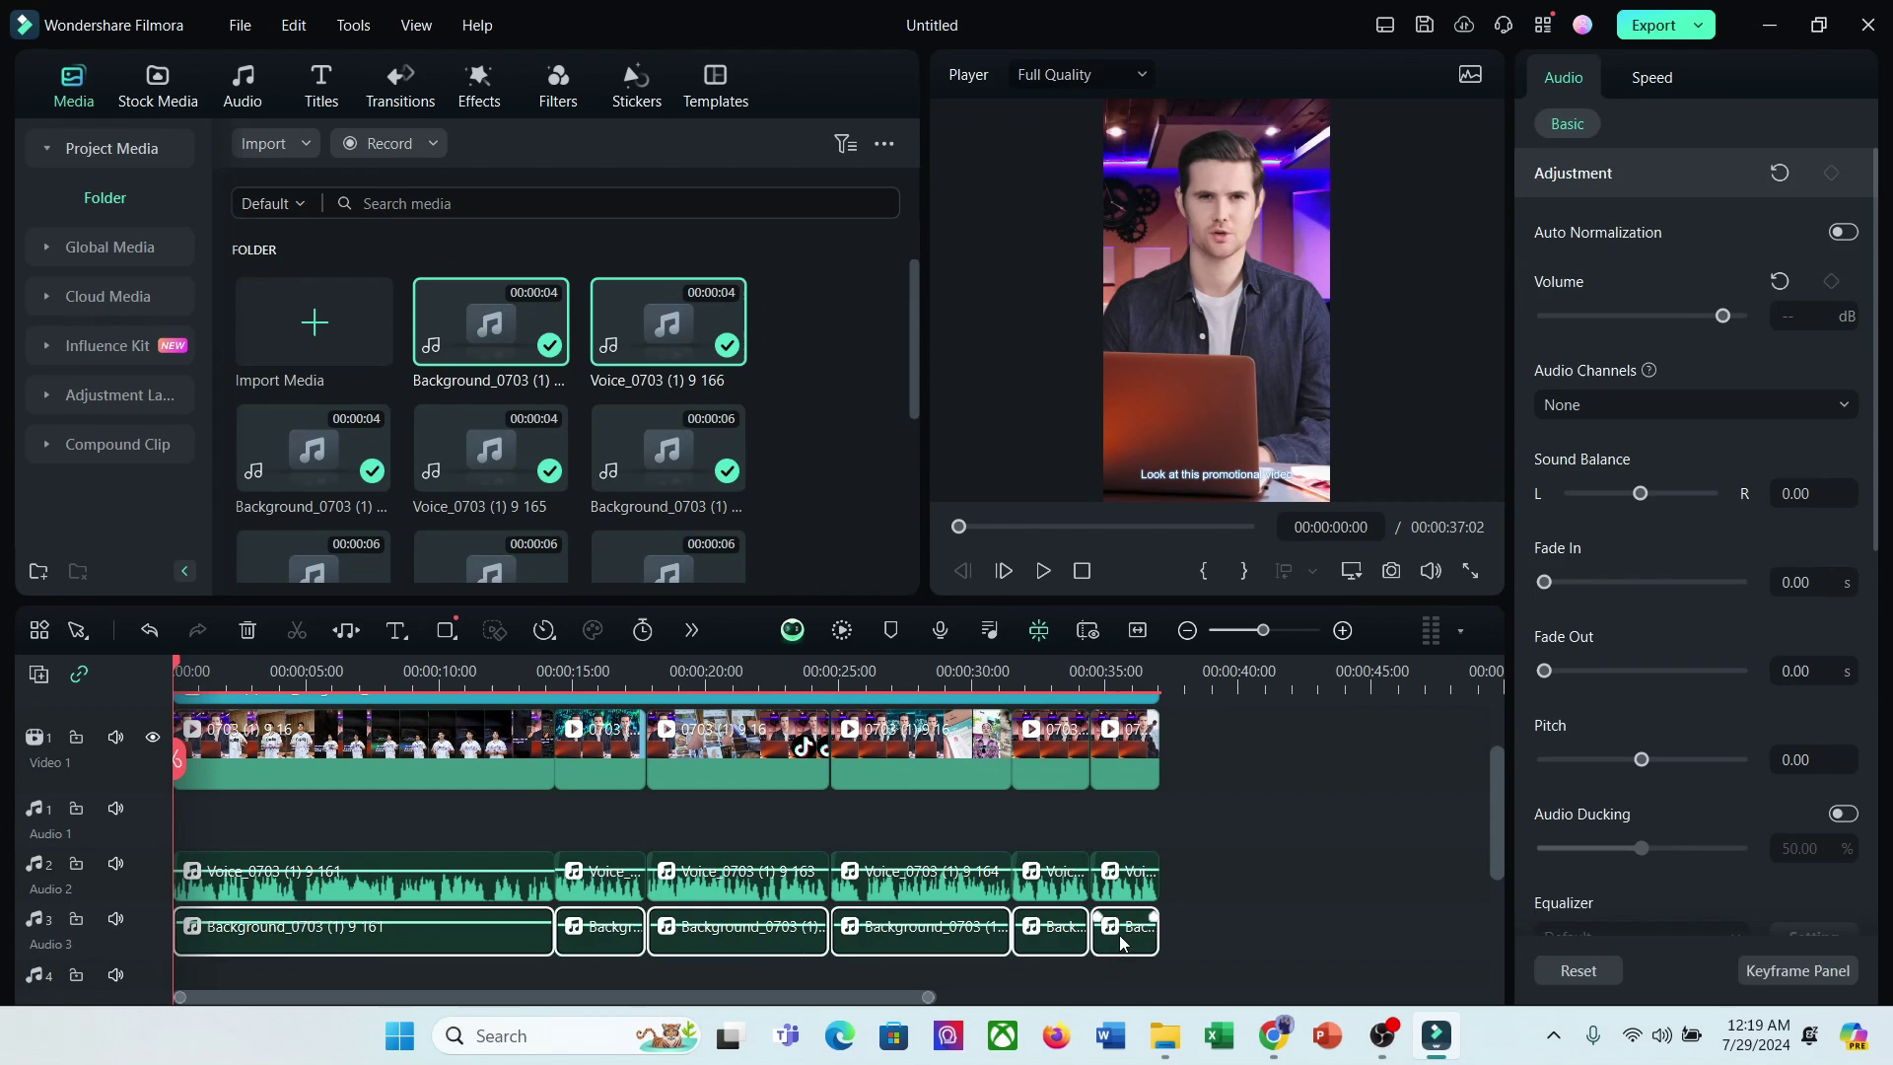
key("Delete")
left_click_drag(364, 873, 365, 817)
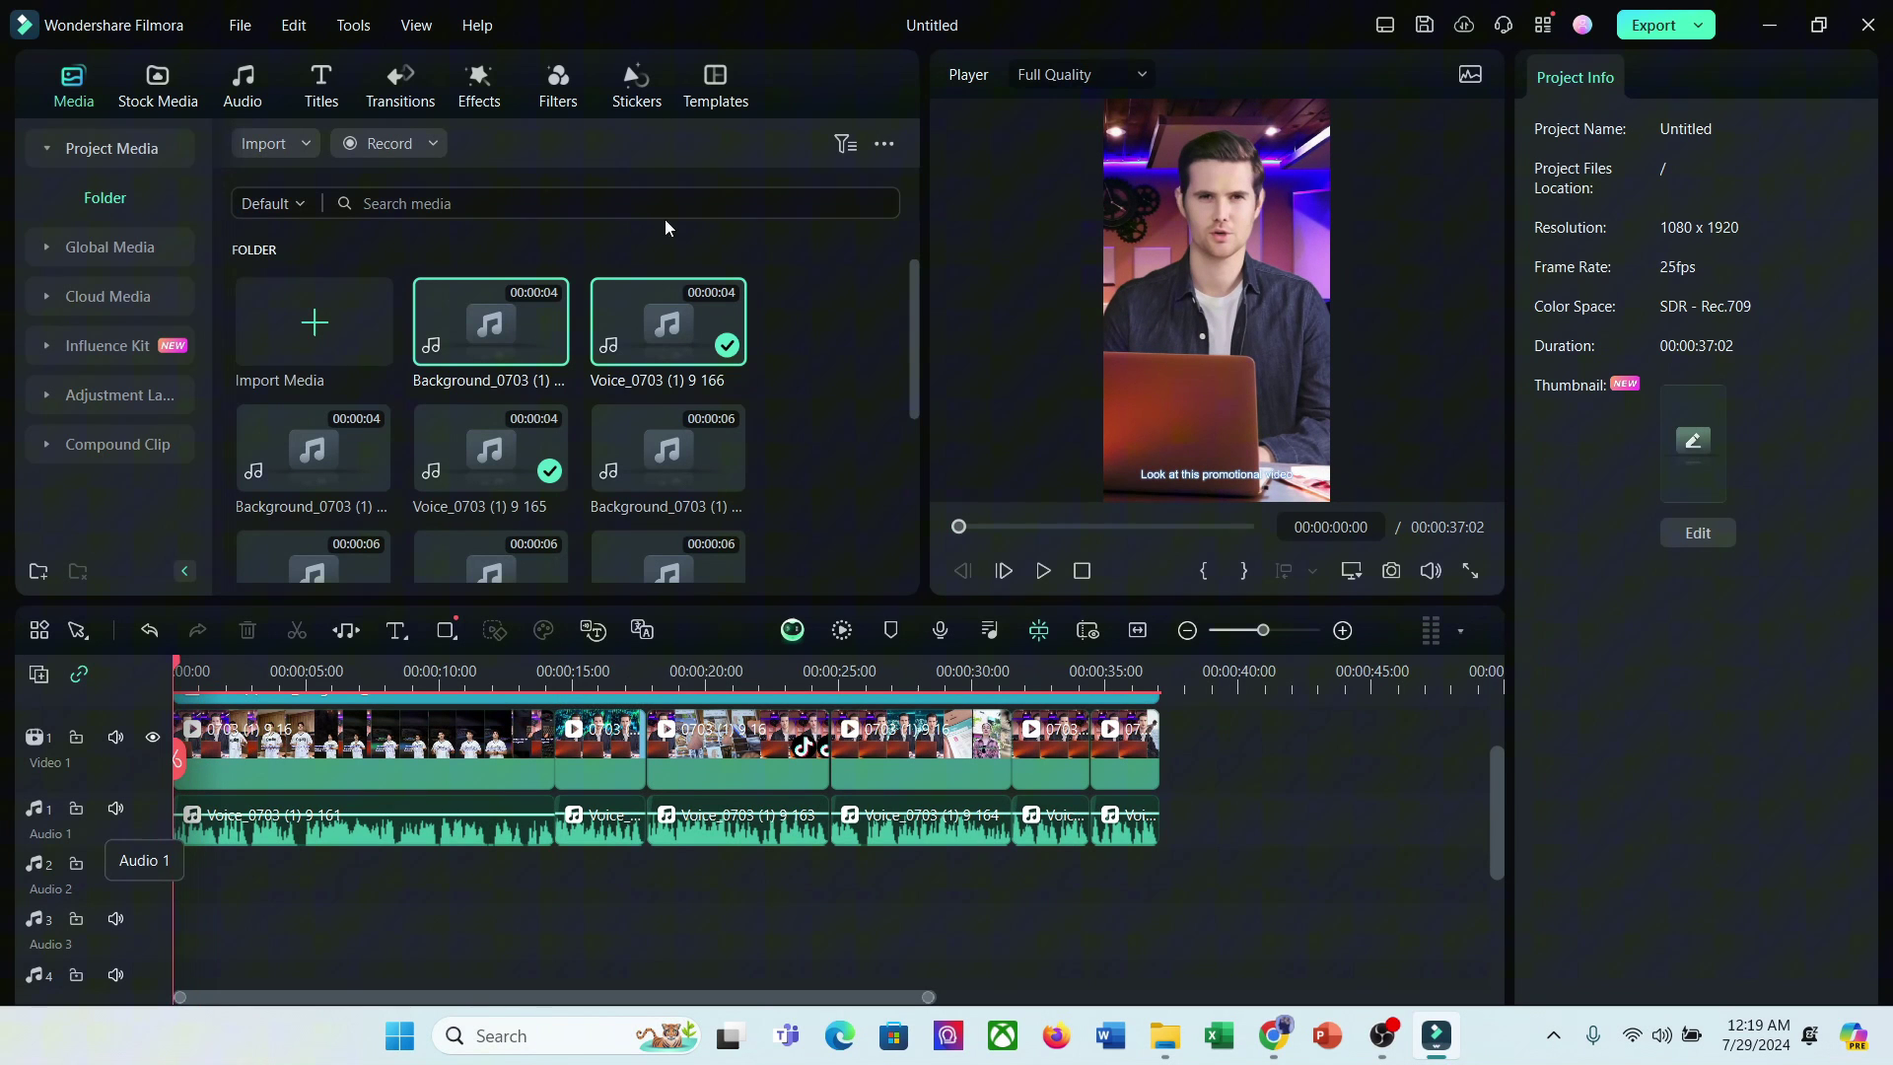
Step: Browse Happy & Uplifting music and trending sound effects, then open AI Music
left_click(221, 98)
scroll(471, 454, "down", 15)
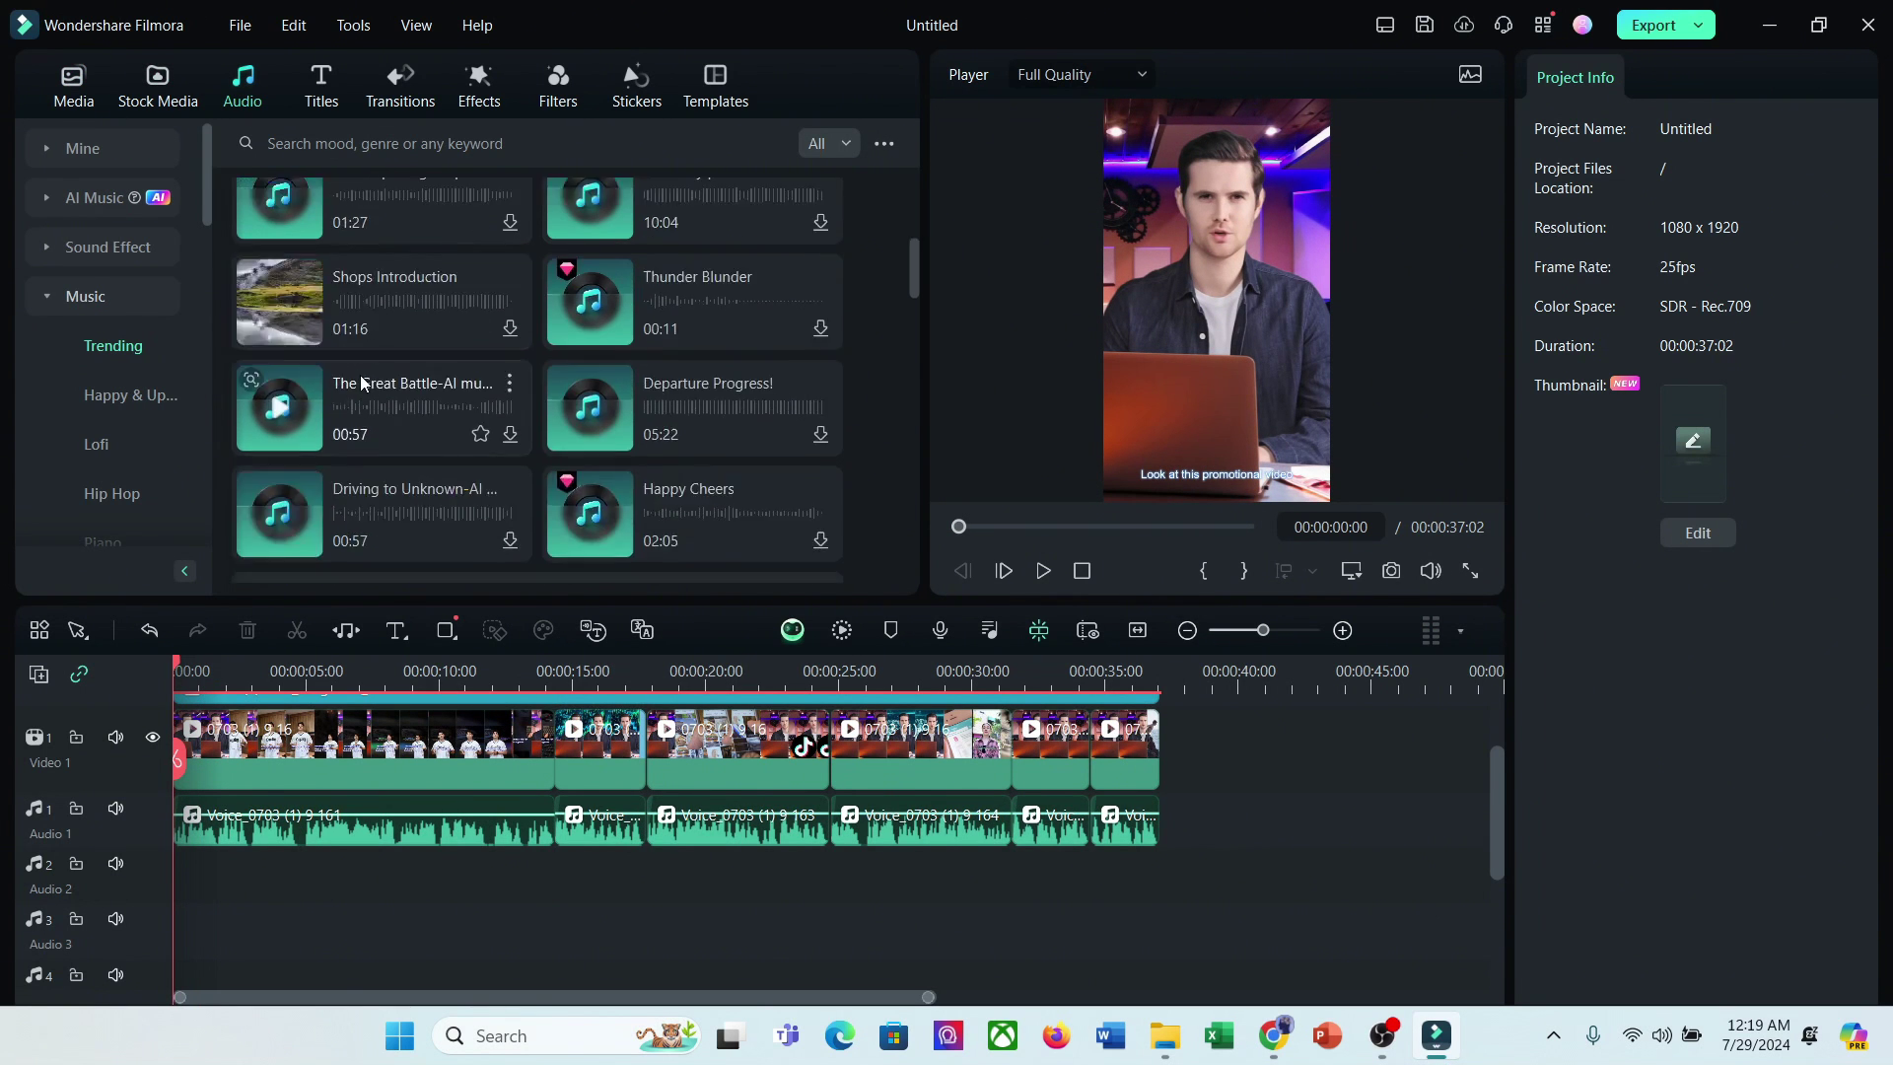
scroll(471, 464, "down", 5)
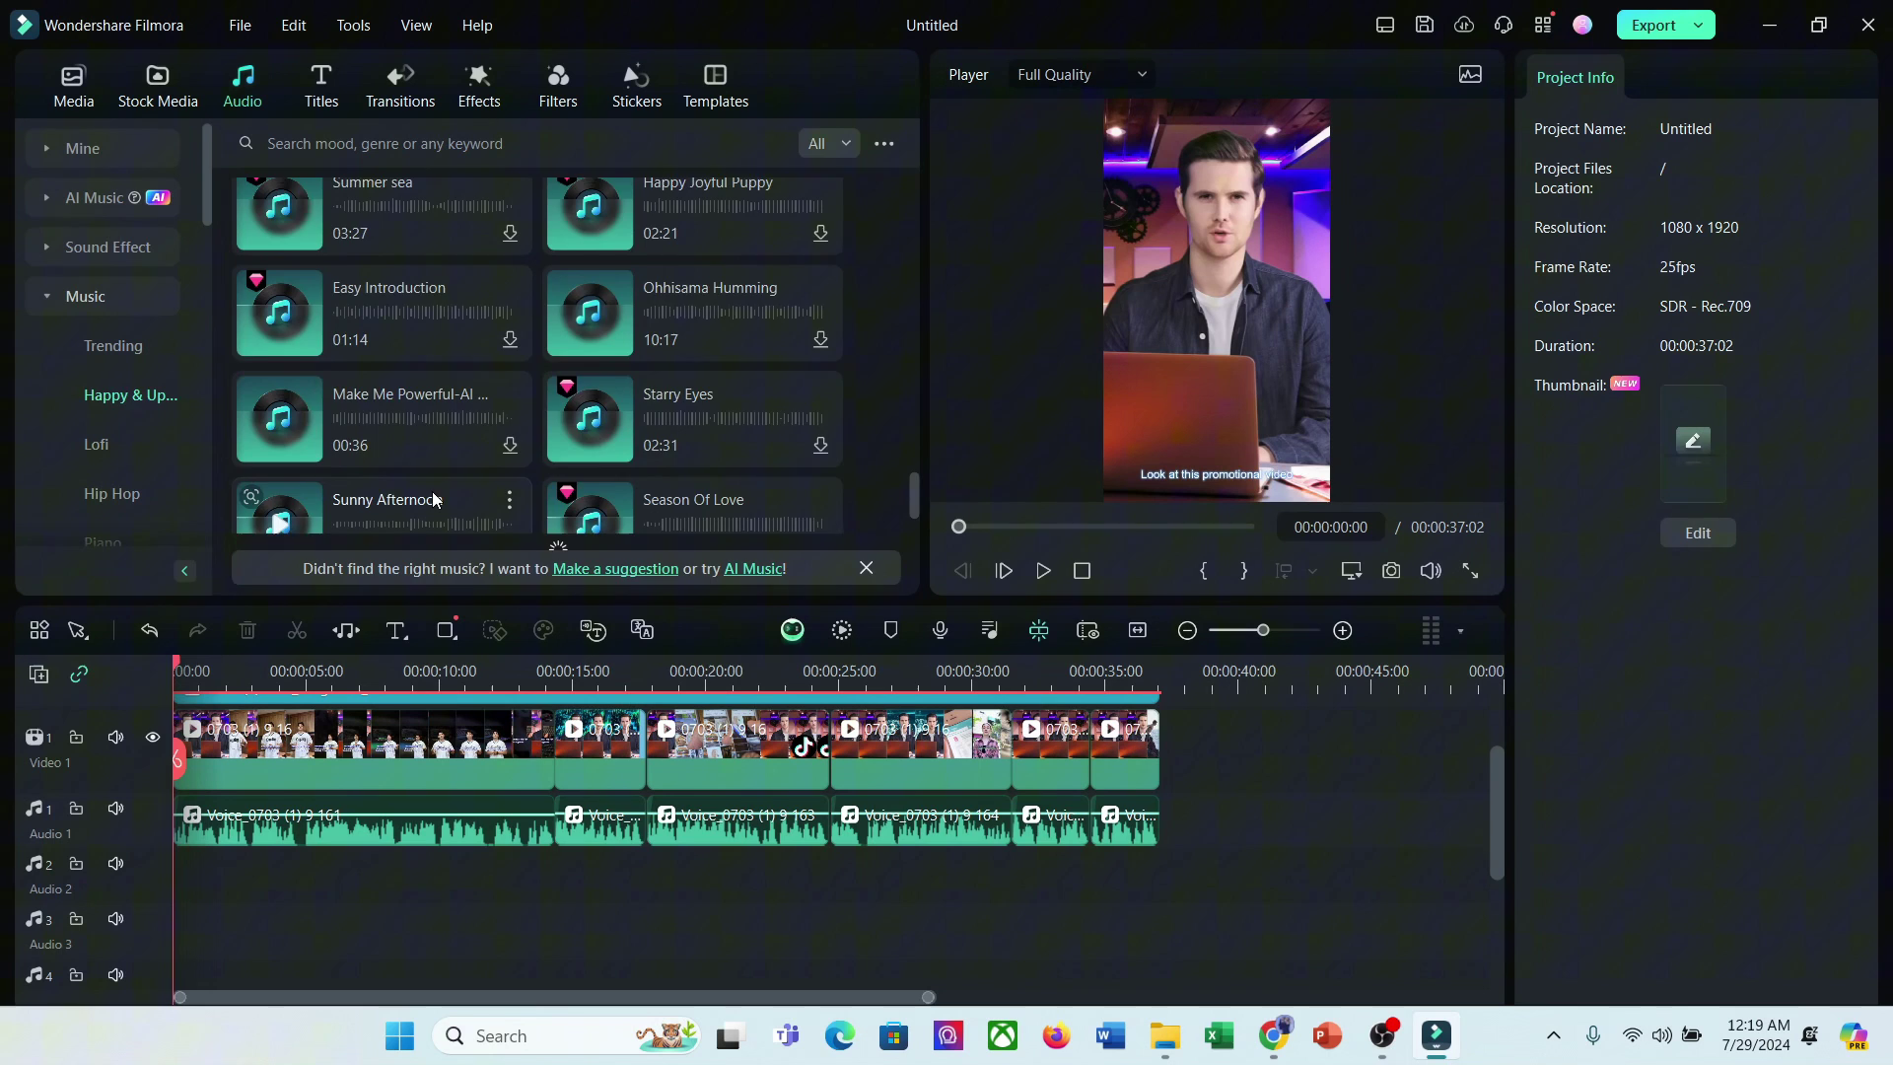
left_click(127, 396)
scroll(495, 388, "up", 10)
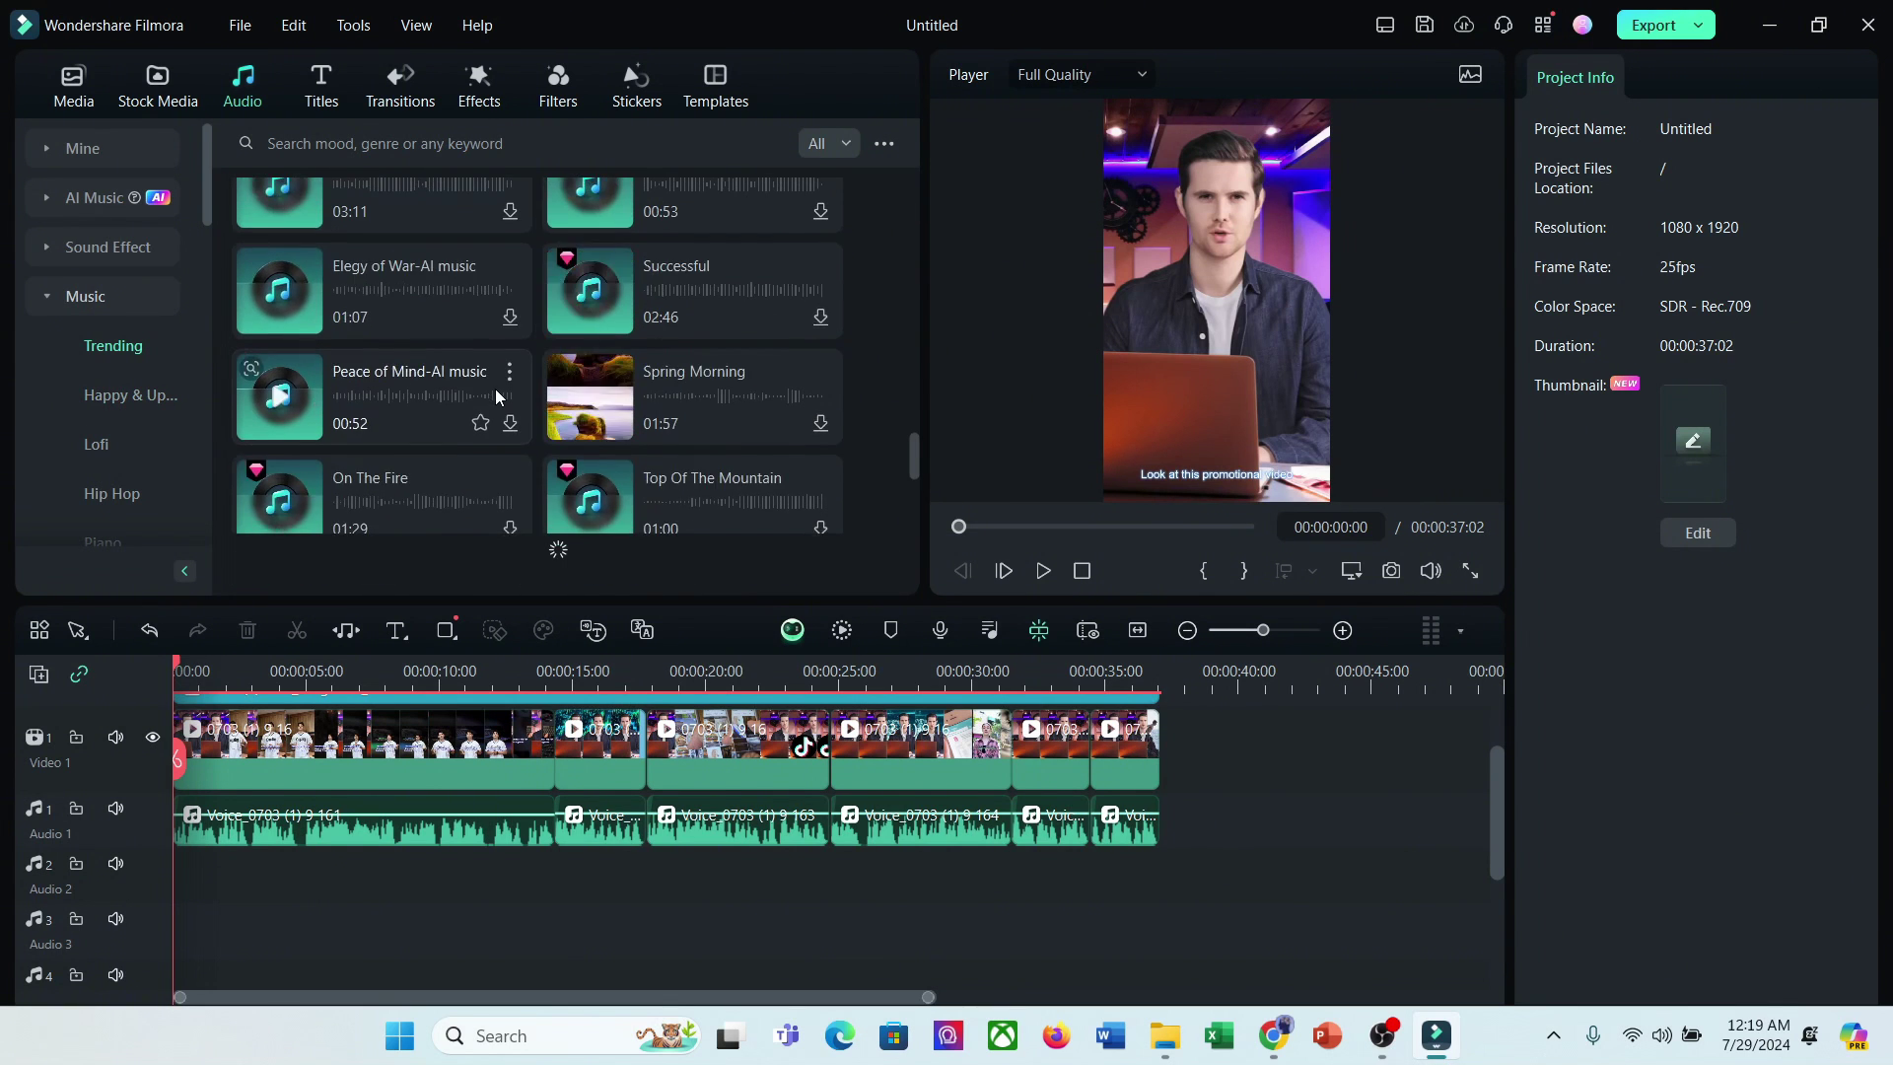
left_click(113, 246)
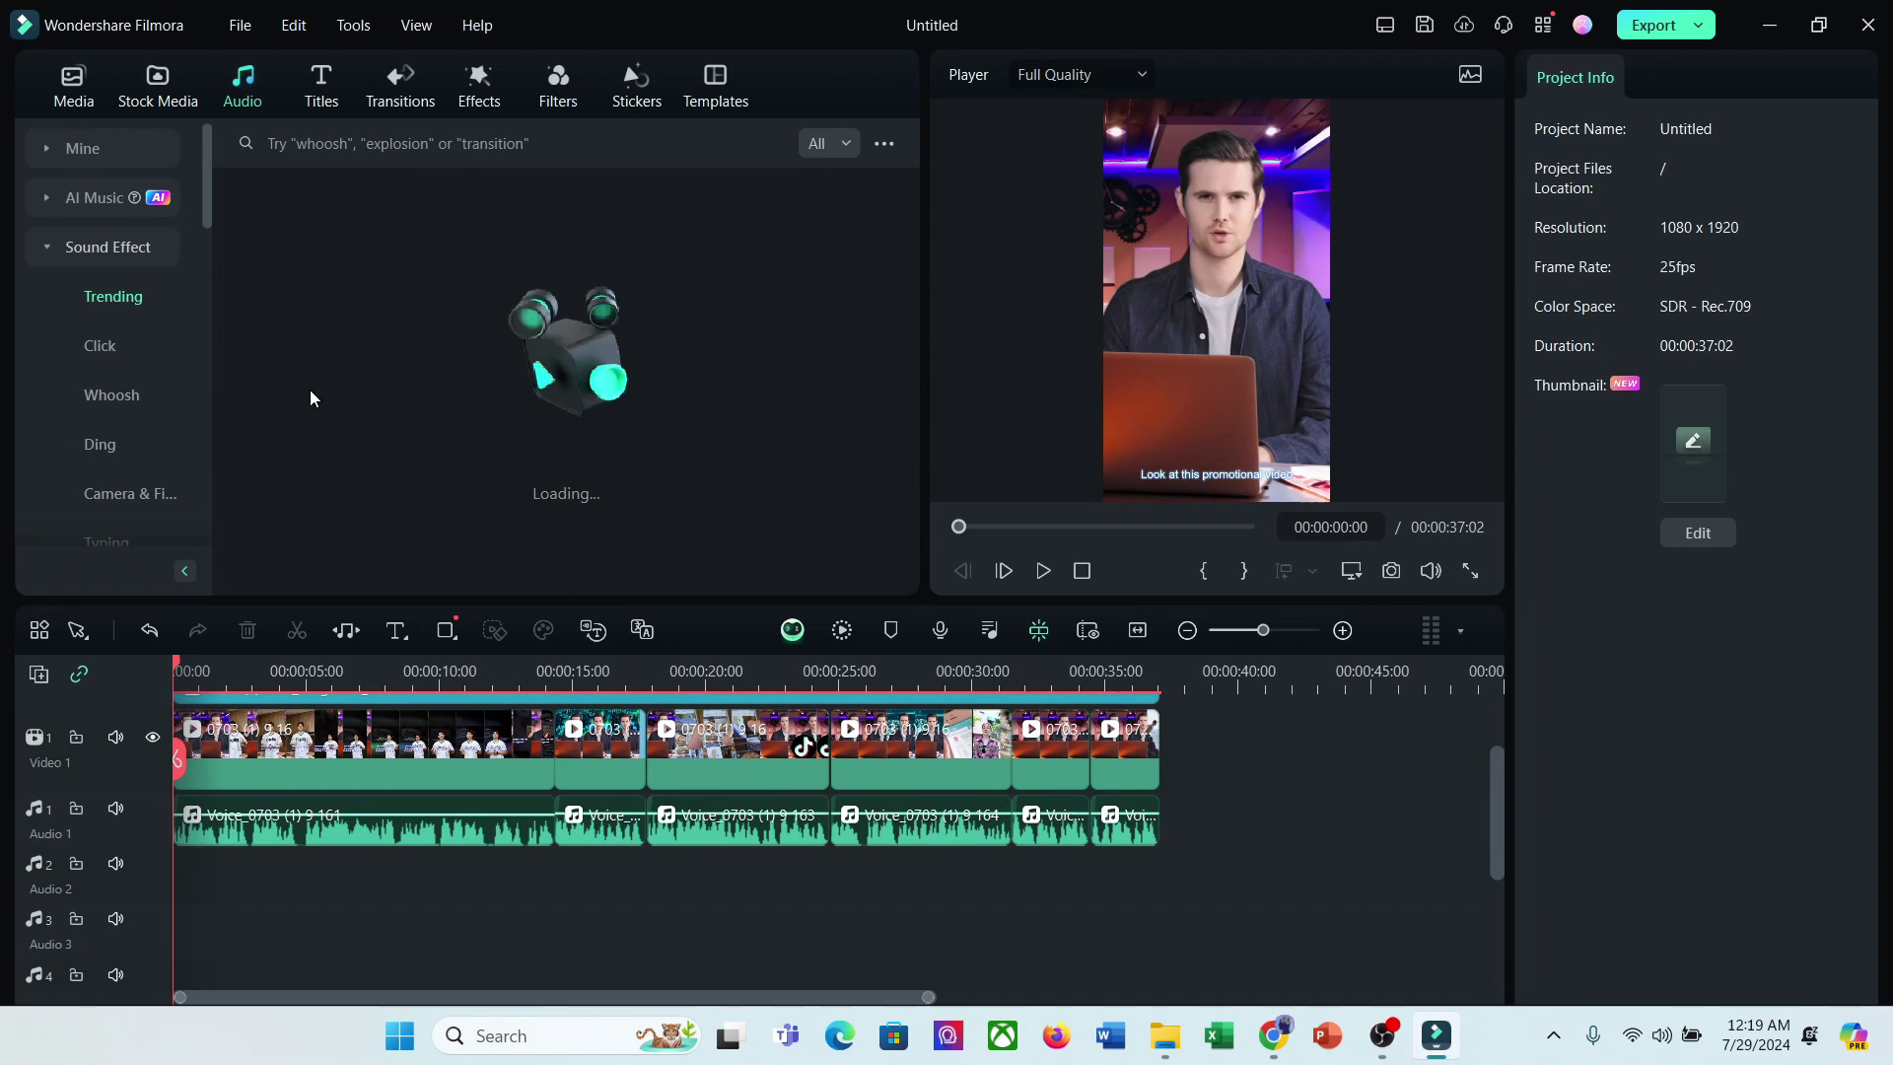
left_click(37, 258)
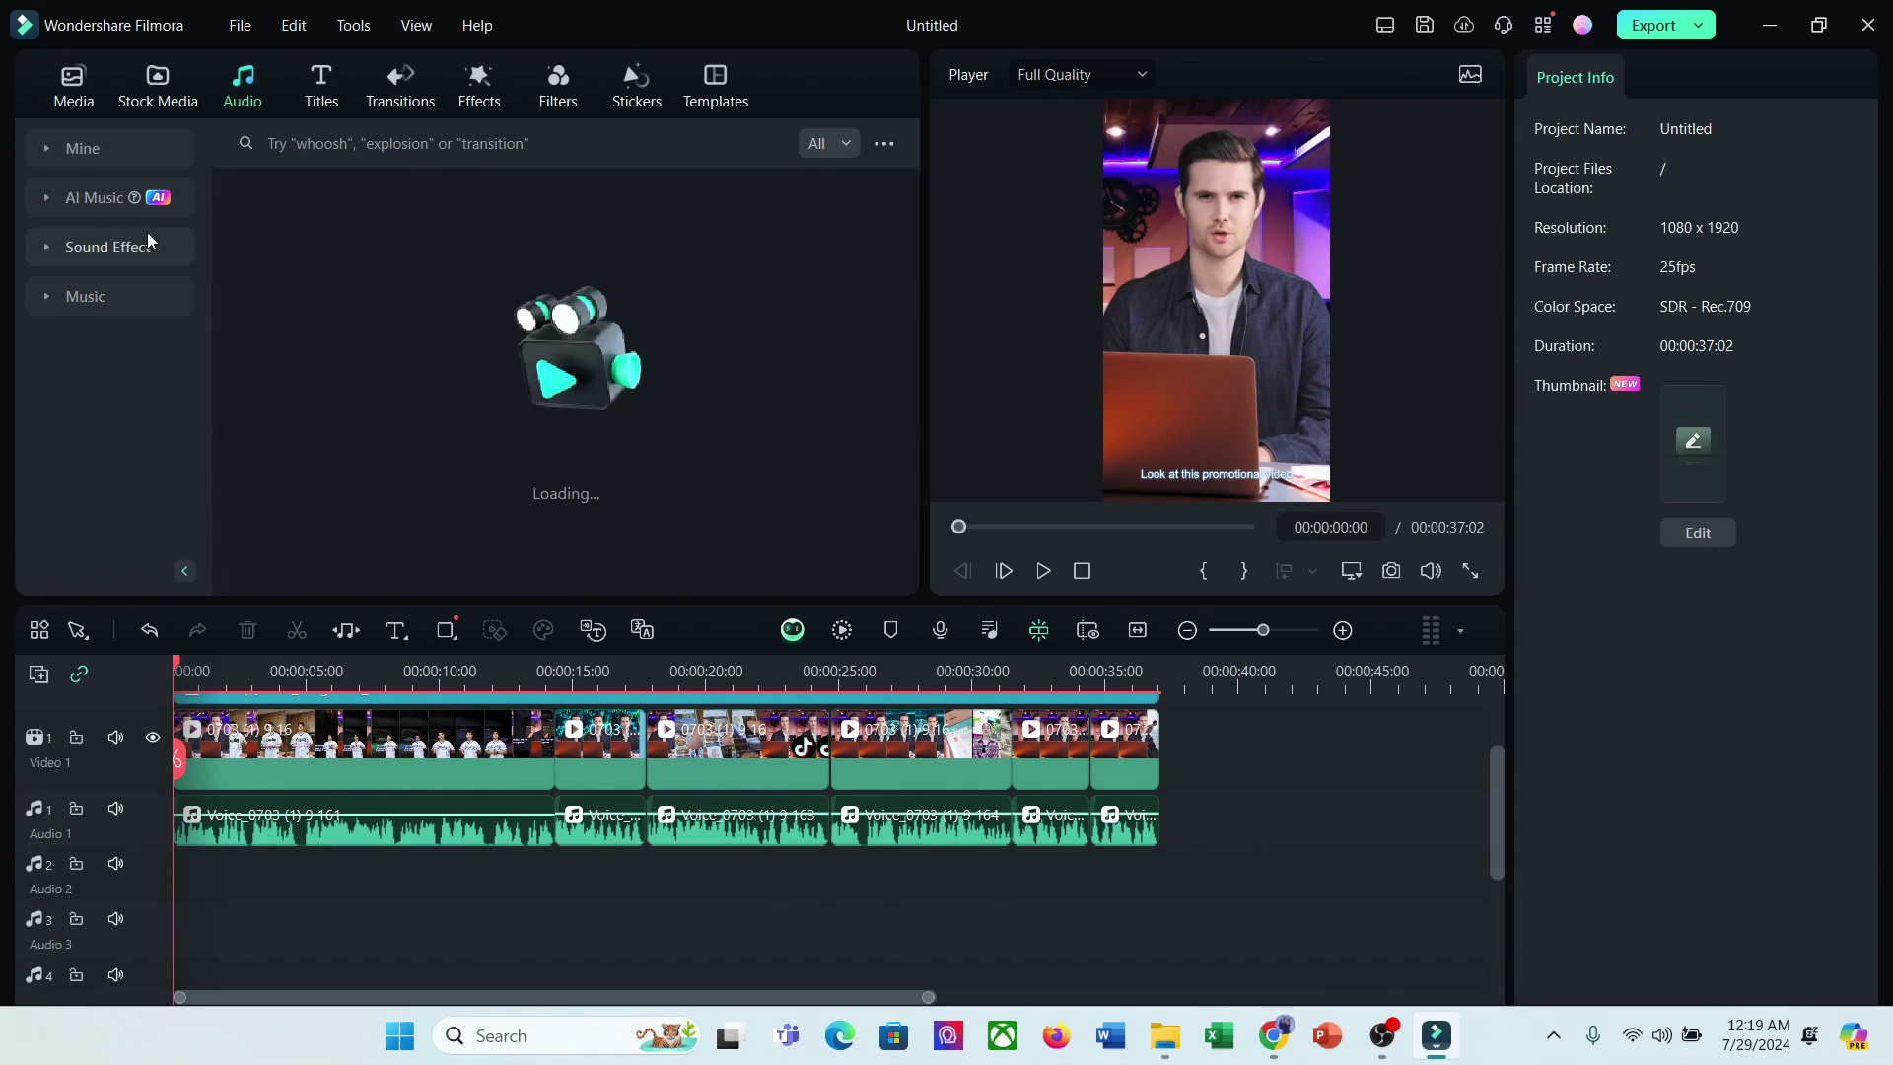
left_click(79, 198)
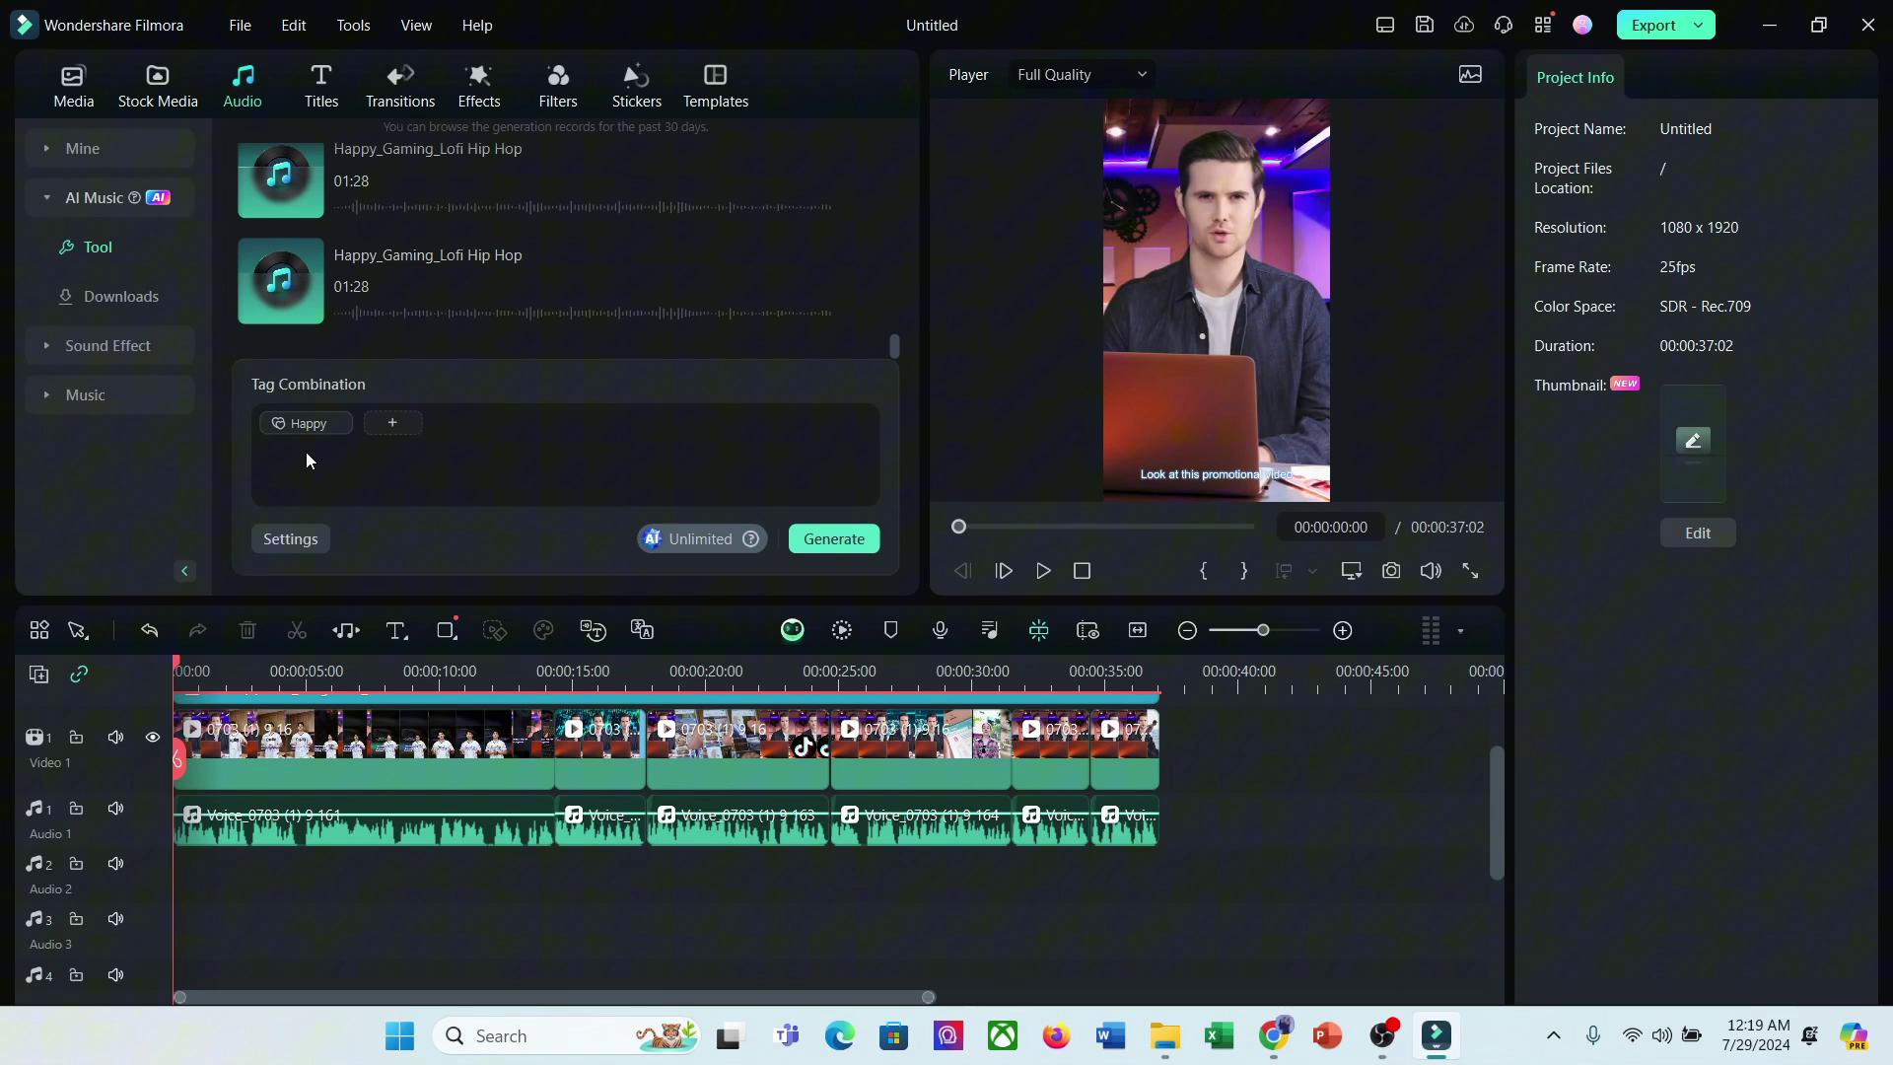
Step: Set the AI music tags to Elegant mood, Corporate theme and Electro&Dance genre
left_click(392, 422)
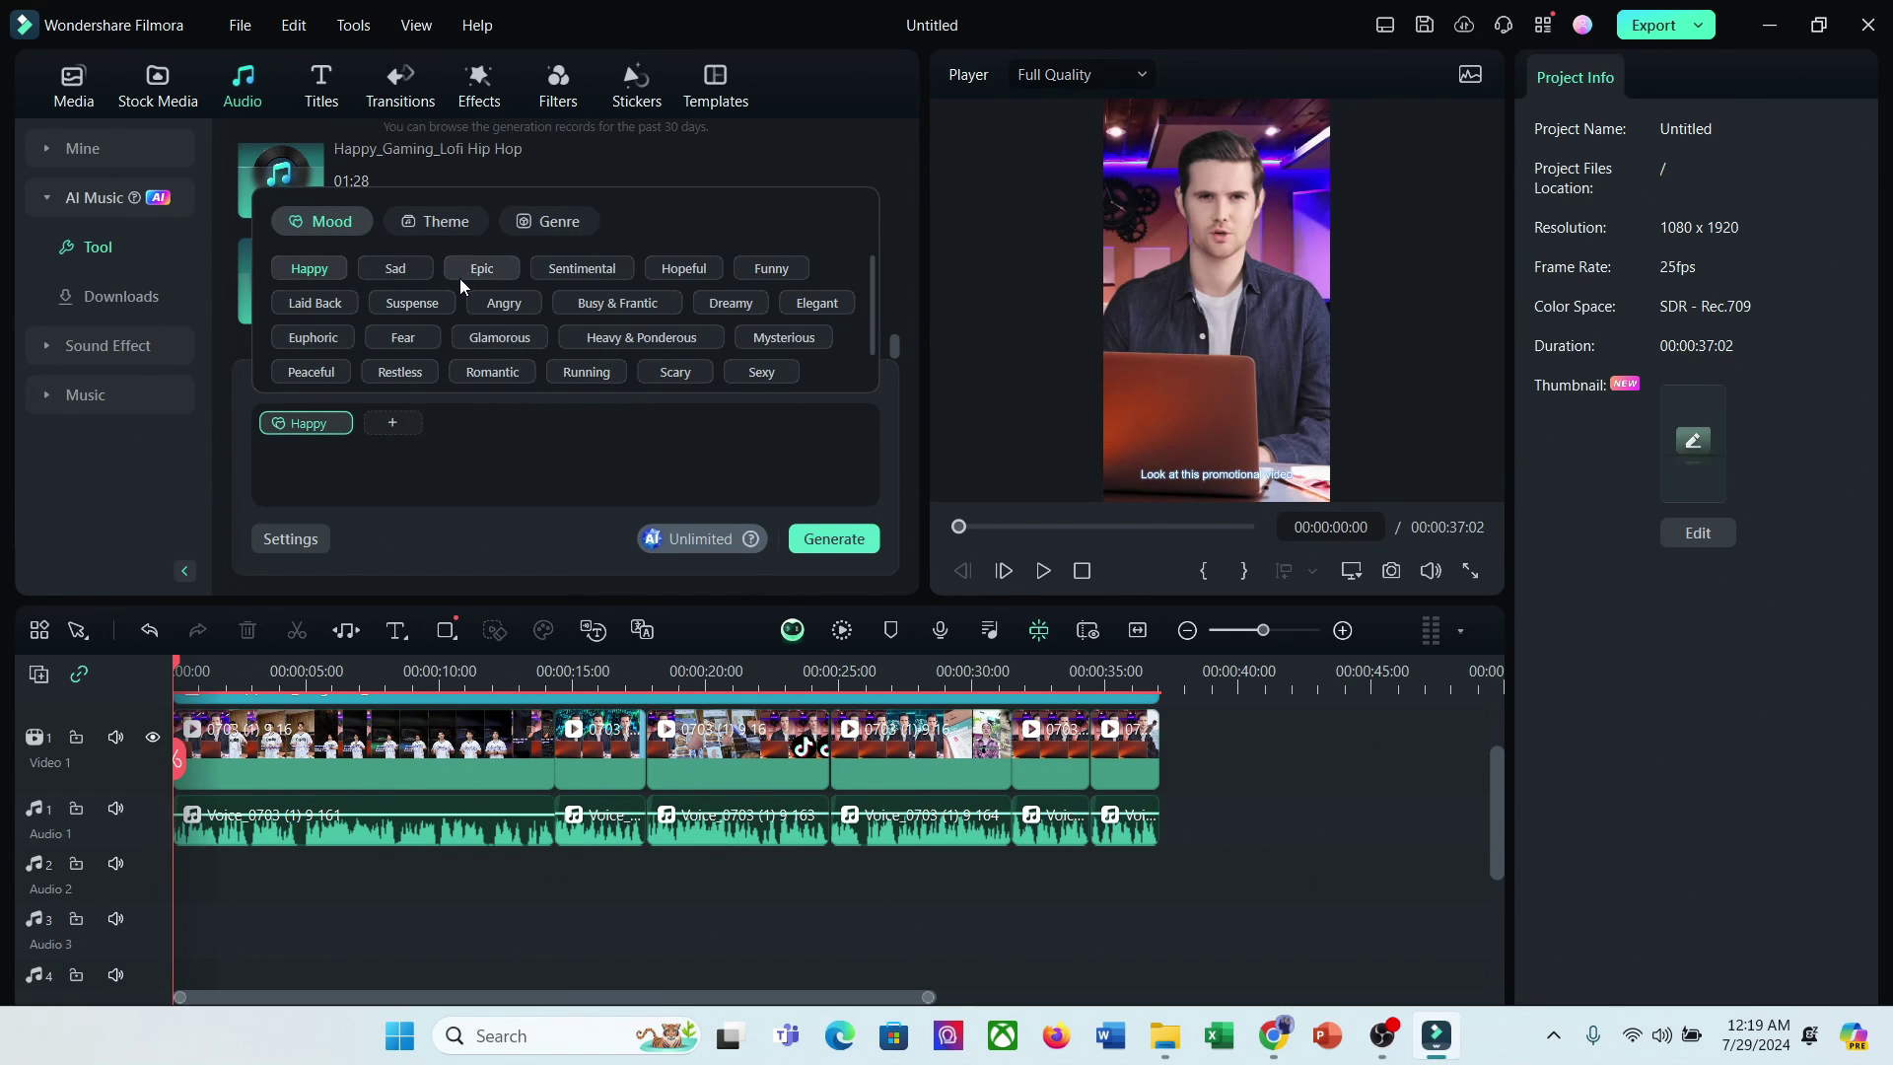
left_click(791, 309)
left_click(440, 222)
left_click(627, 302)
left_click(549, 221)
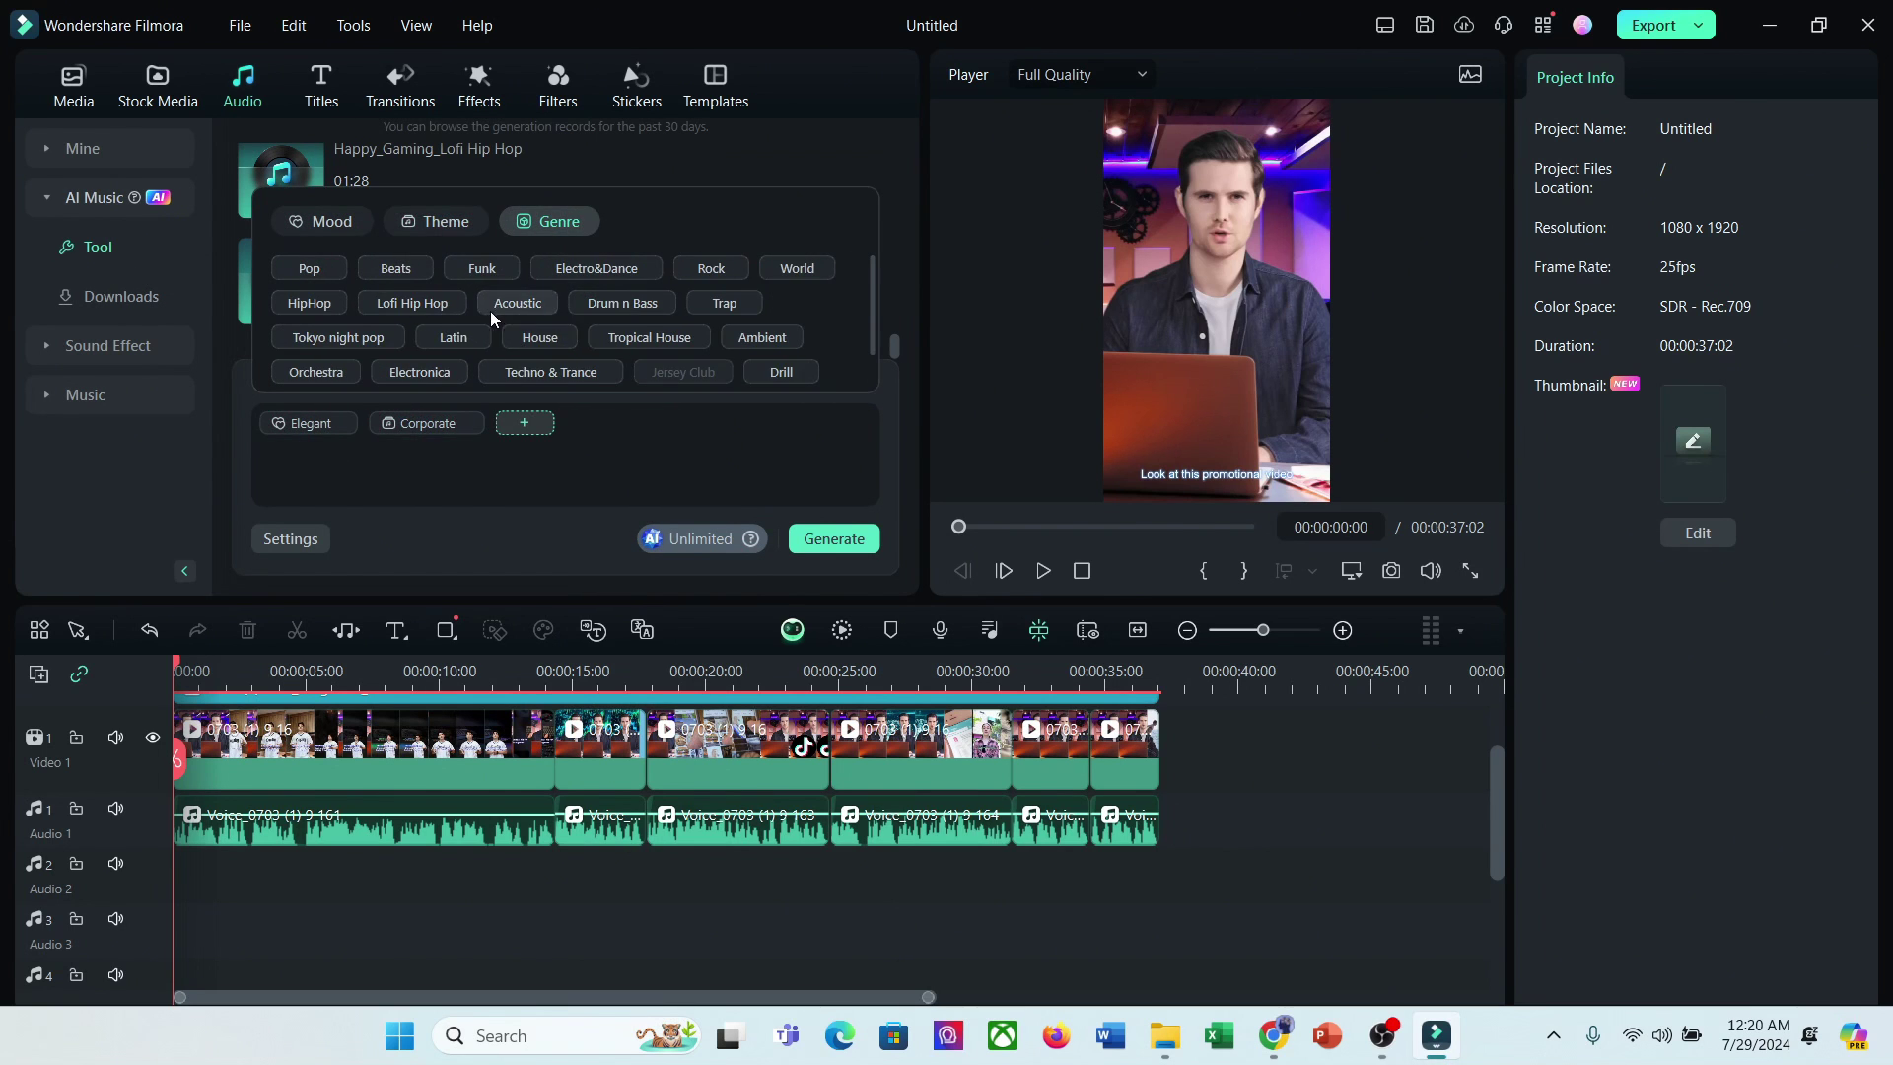
left_click(471, 395)
Step: Generate music from these tags and preview the second generated track
left_click(290, 538)
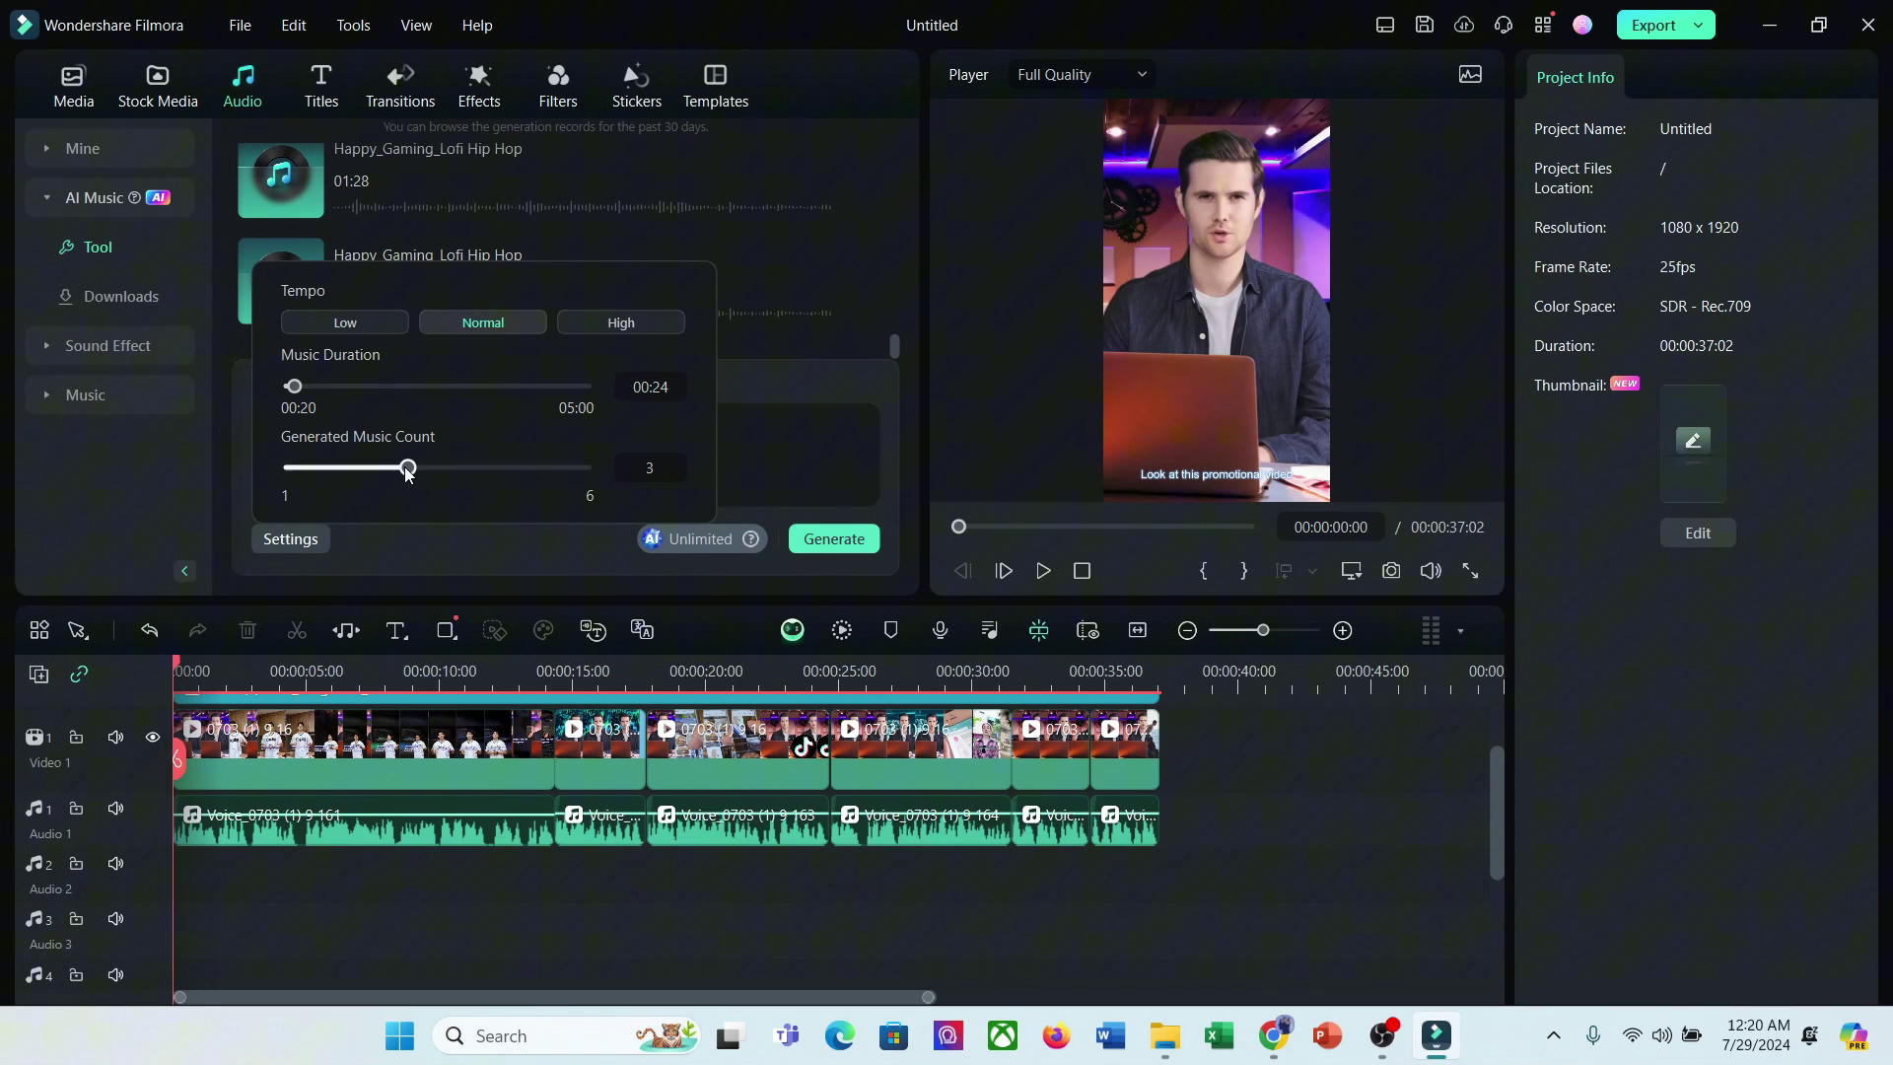
left_click(828, 538)
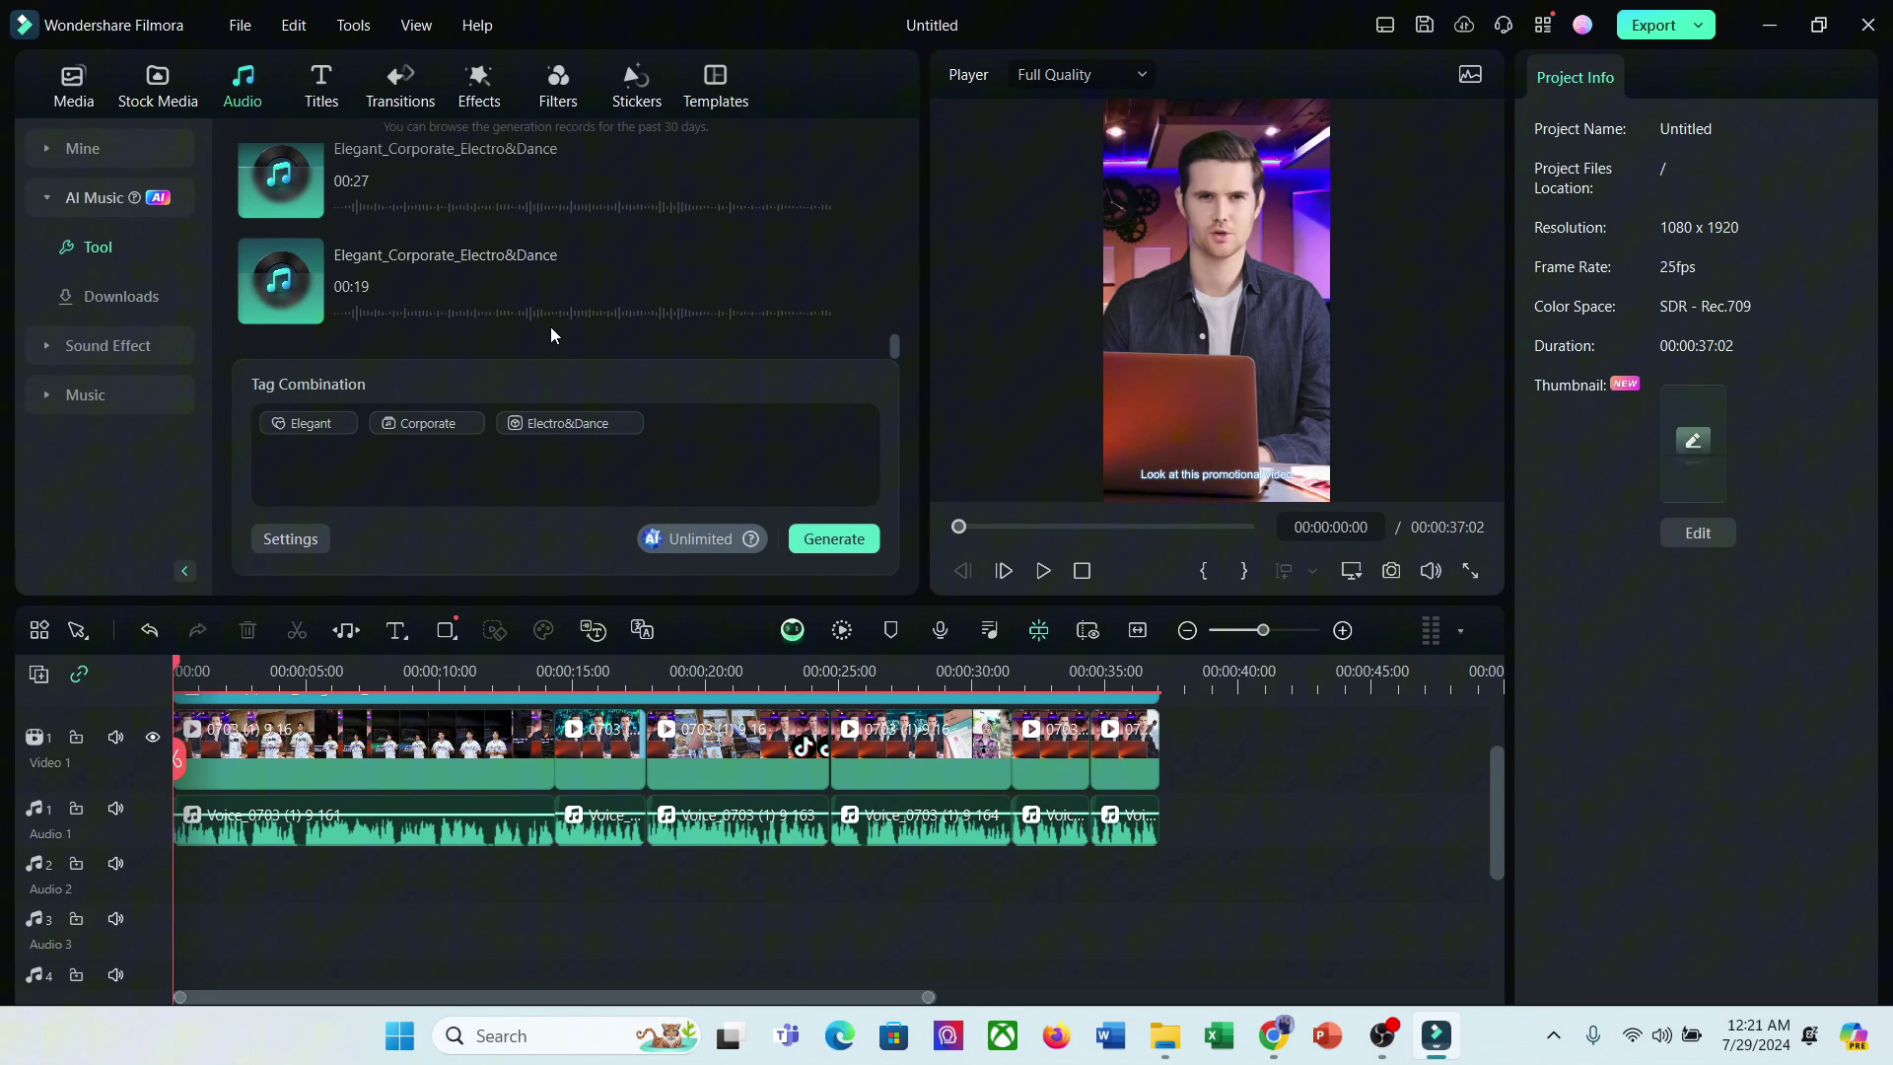
left_click(283, 284)
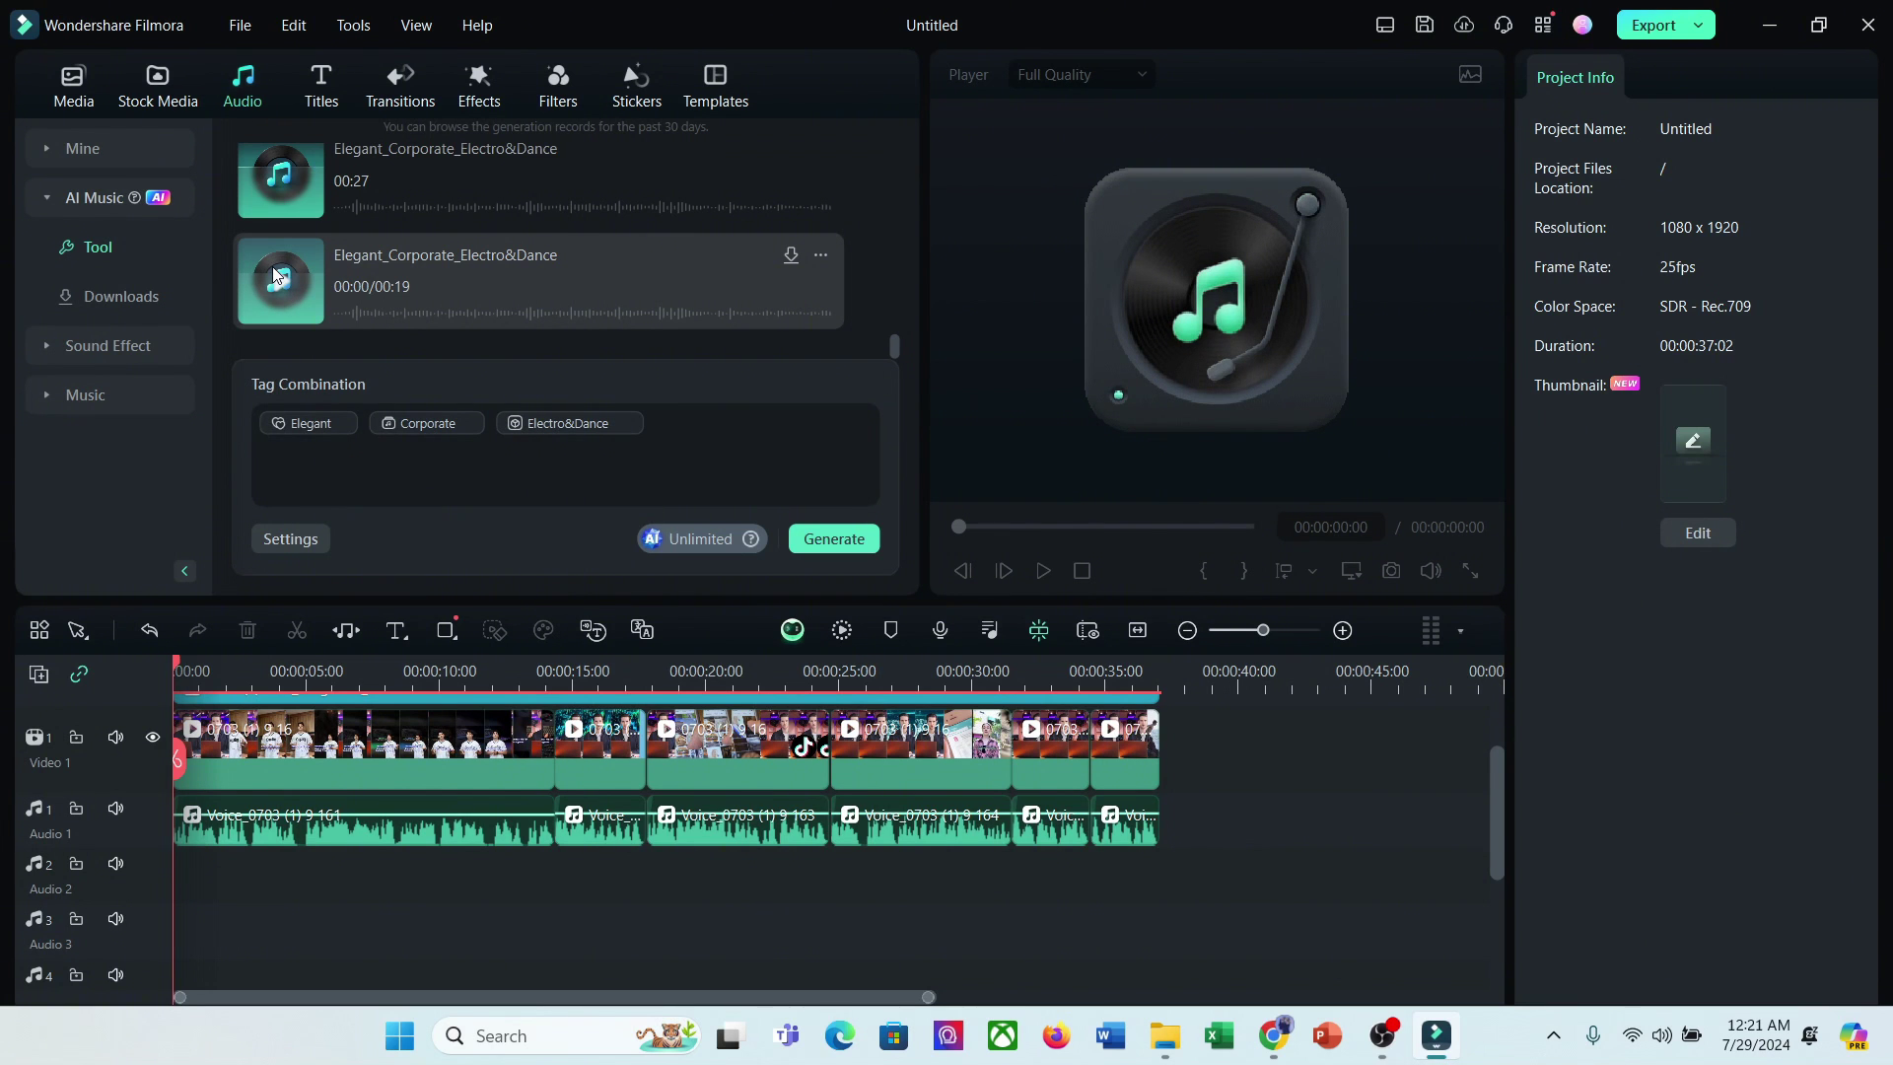
left_click(307, 423)
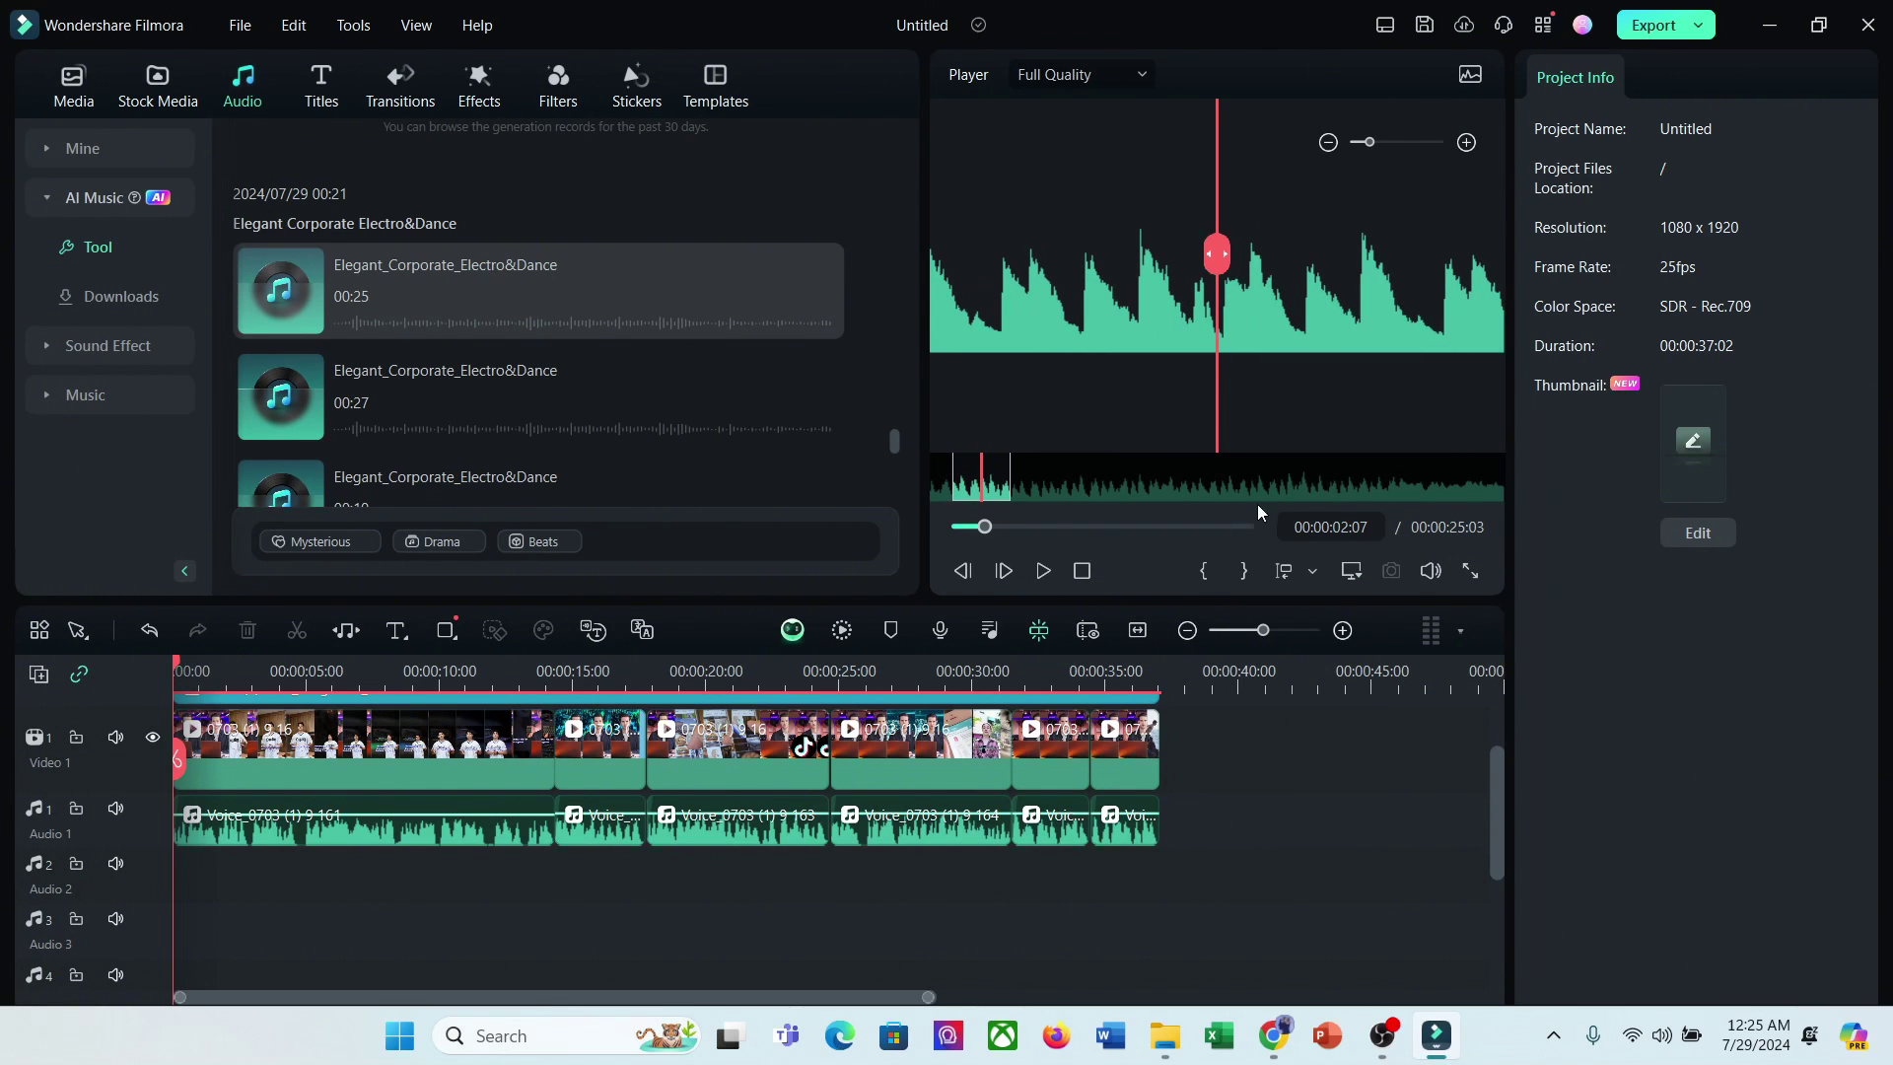
Step: Preview the downloaded Mysterious_Drama_Beats track and place it at the start of Audio 2
left_click(114, 300)
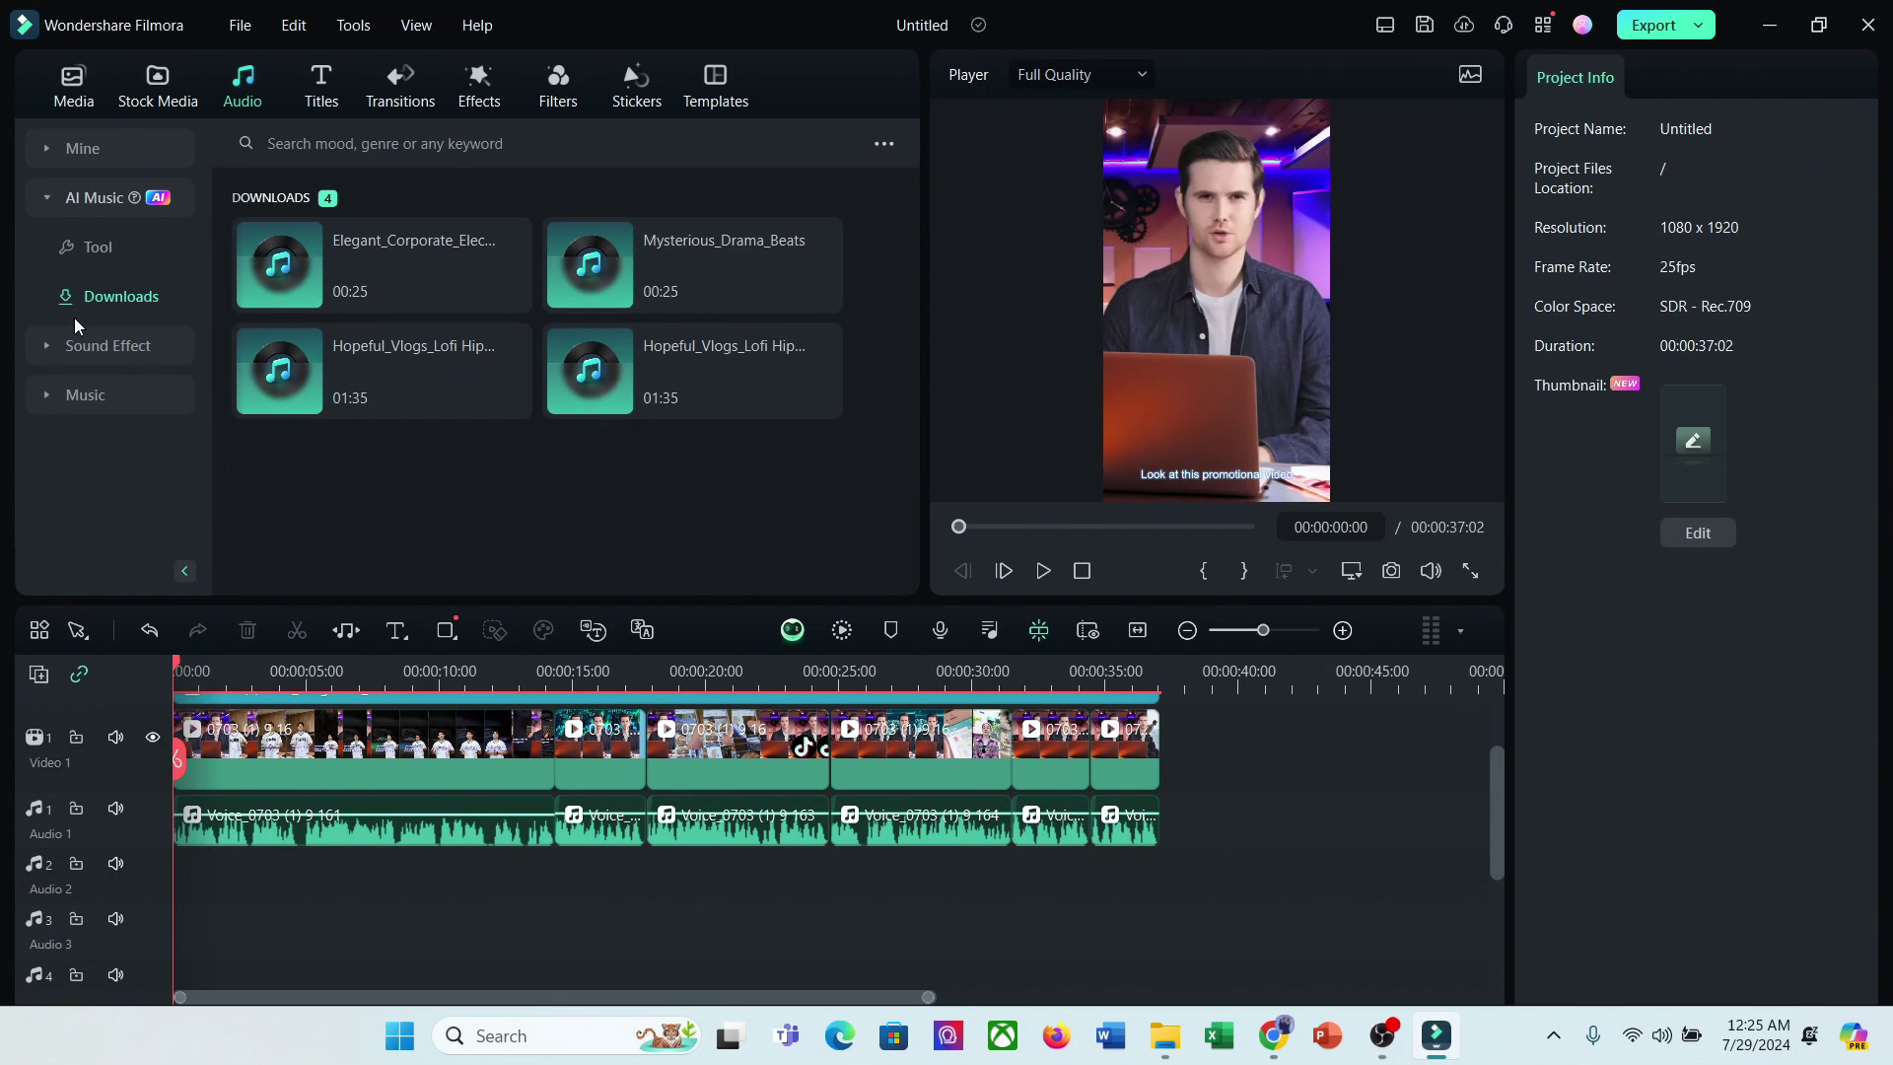
left_click(590, 263)
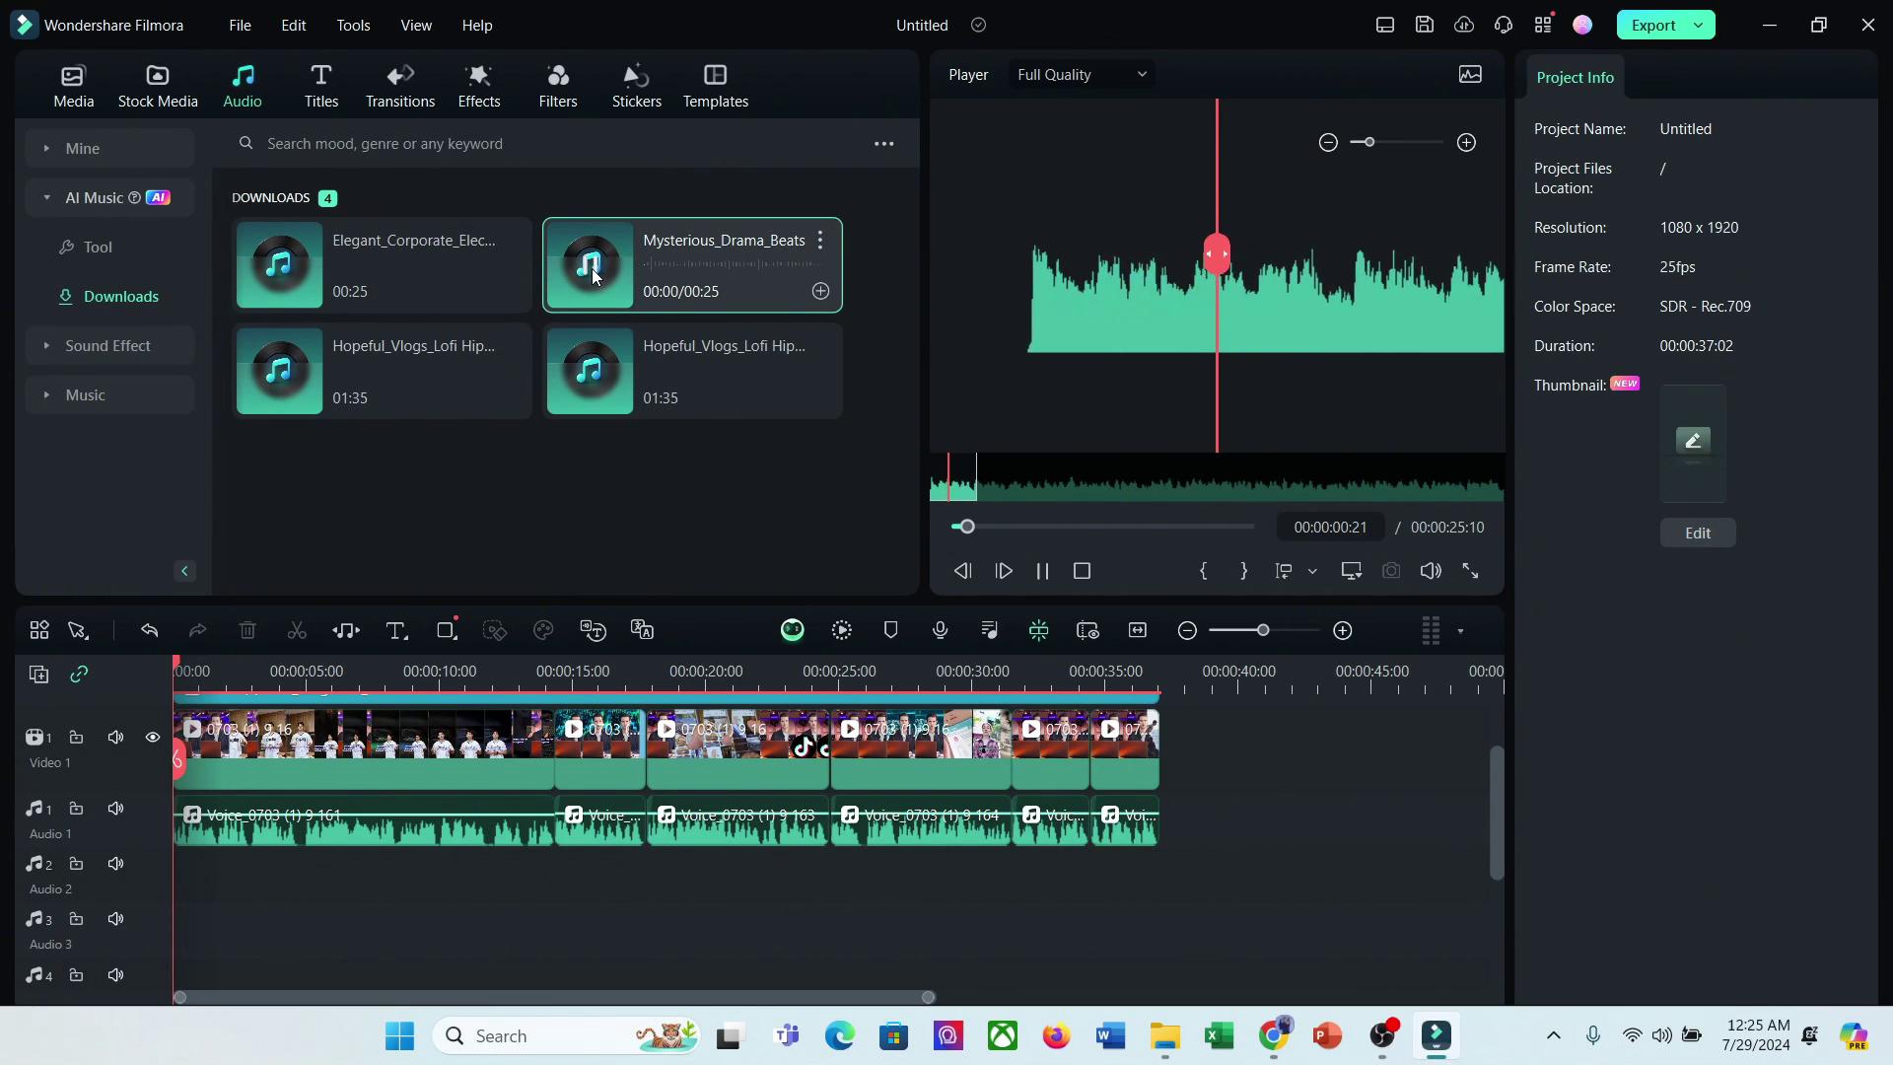
left_click(593, 271)
left_click_drag(696, 256, 209, 890)
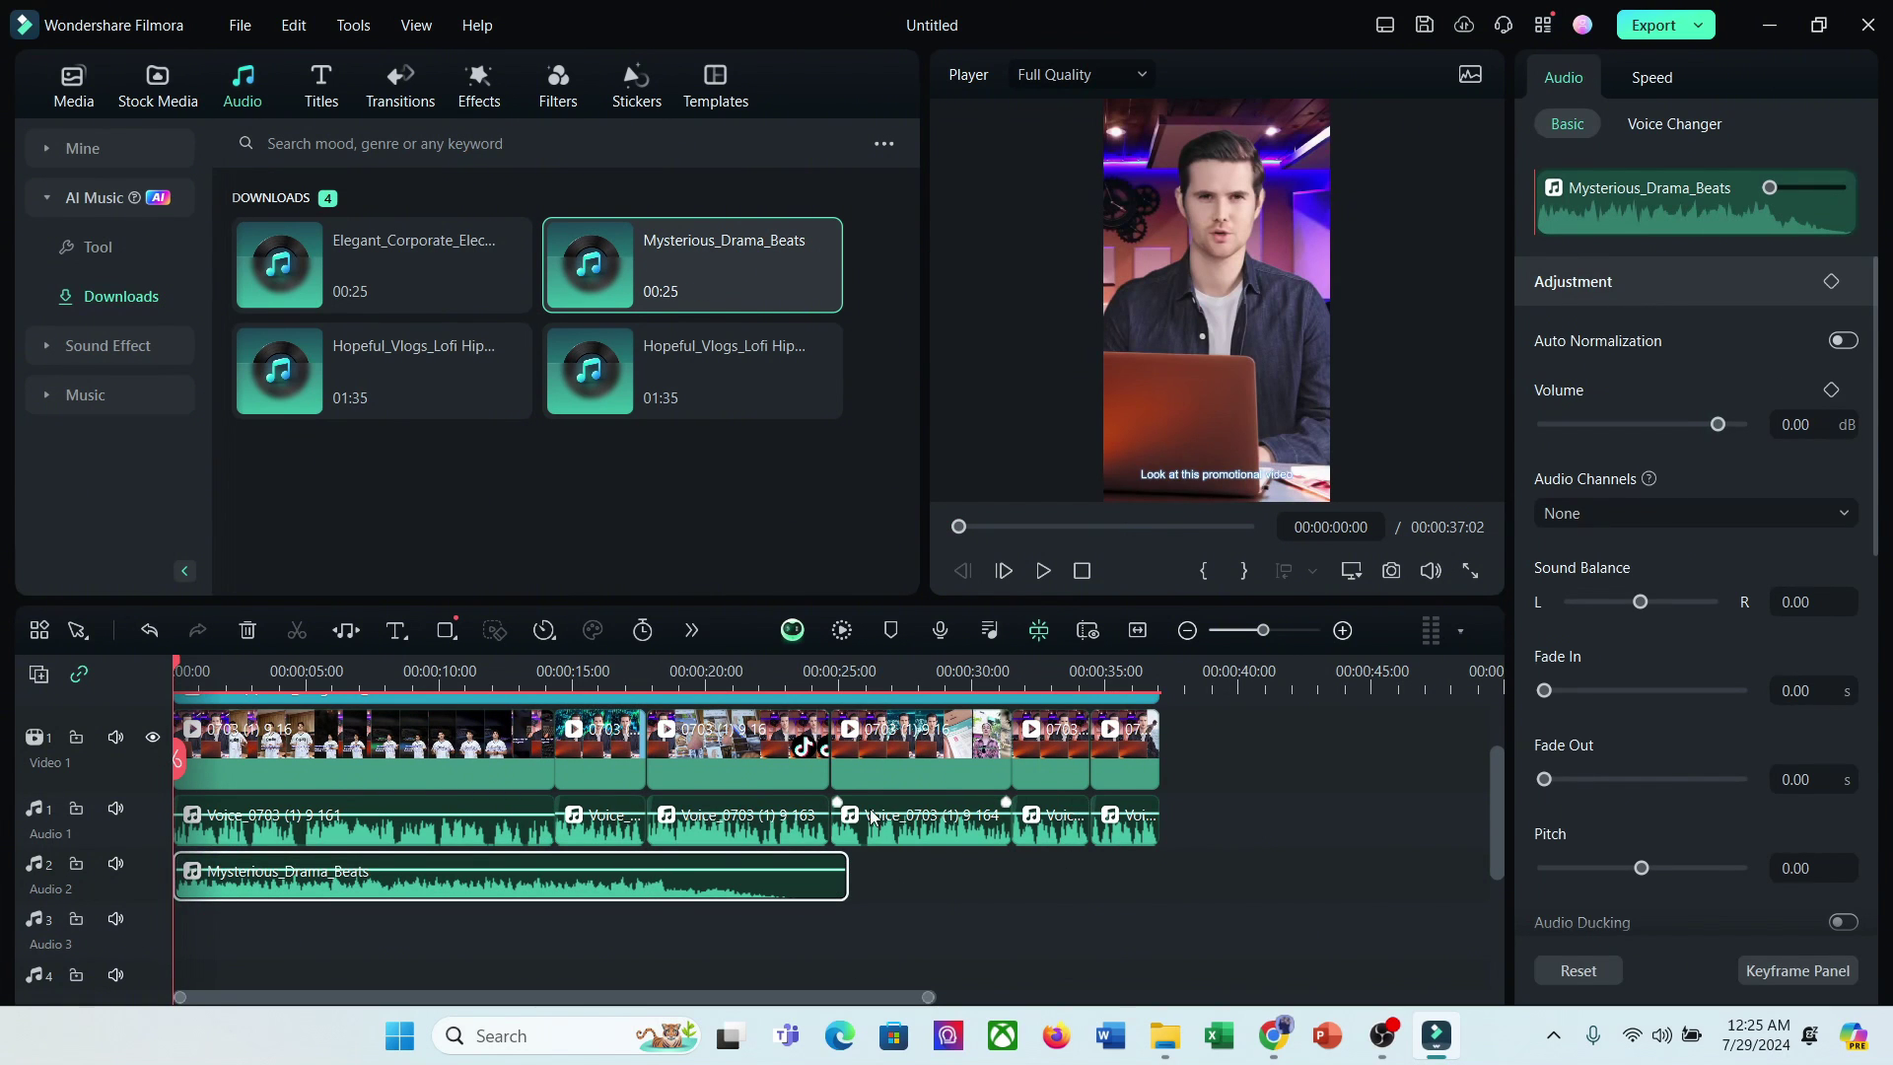
left_click_drag(804, 674, 864, 675)
Step: Try the Elegant_Corporate music after it, play across the change, then delete that clip
left_click_drag(381, 264, 858, 871)
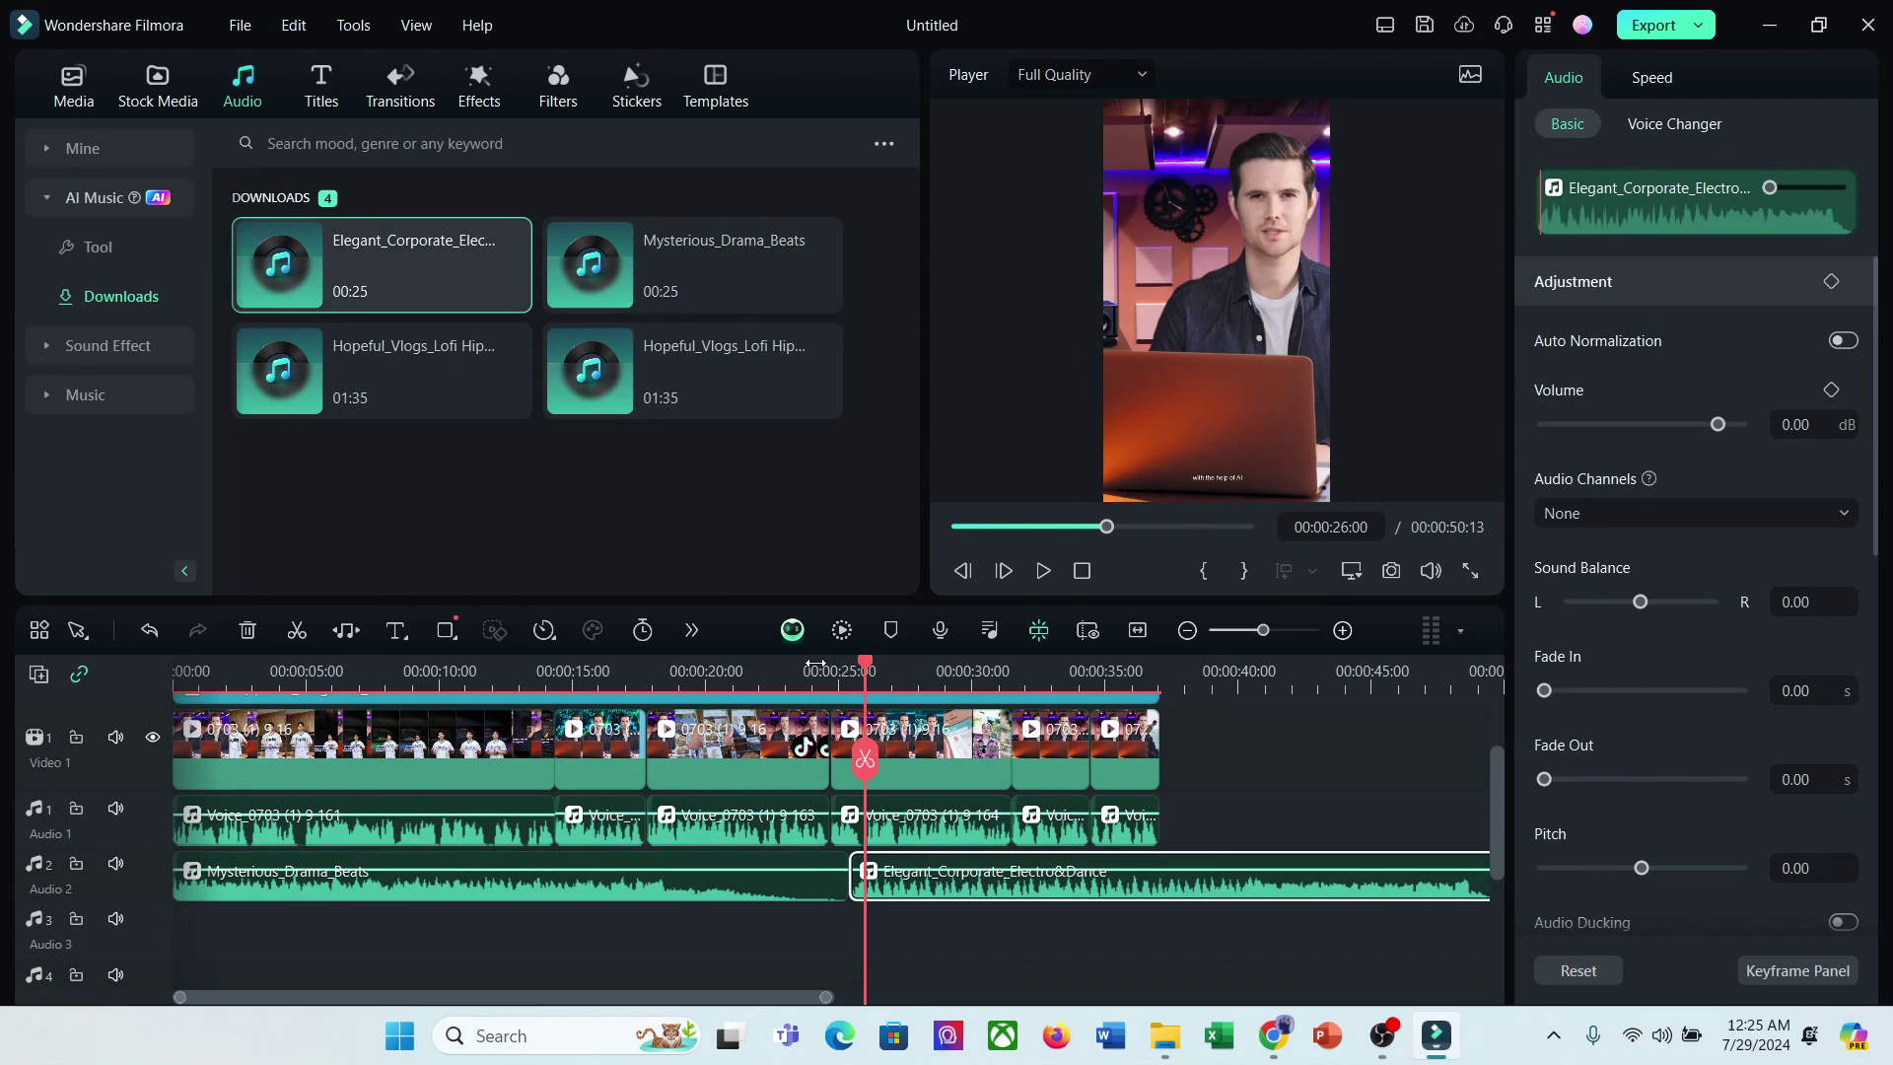
left_click(823, 674)
left_click(1043, 570)
left_click(1043, 571)
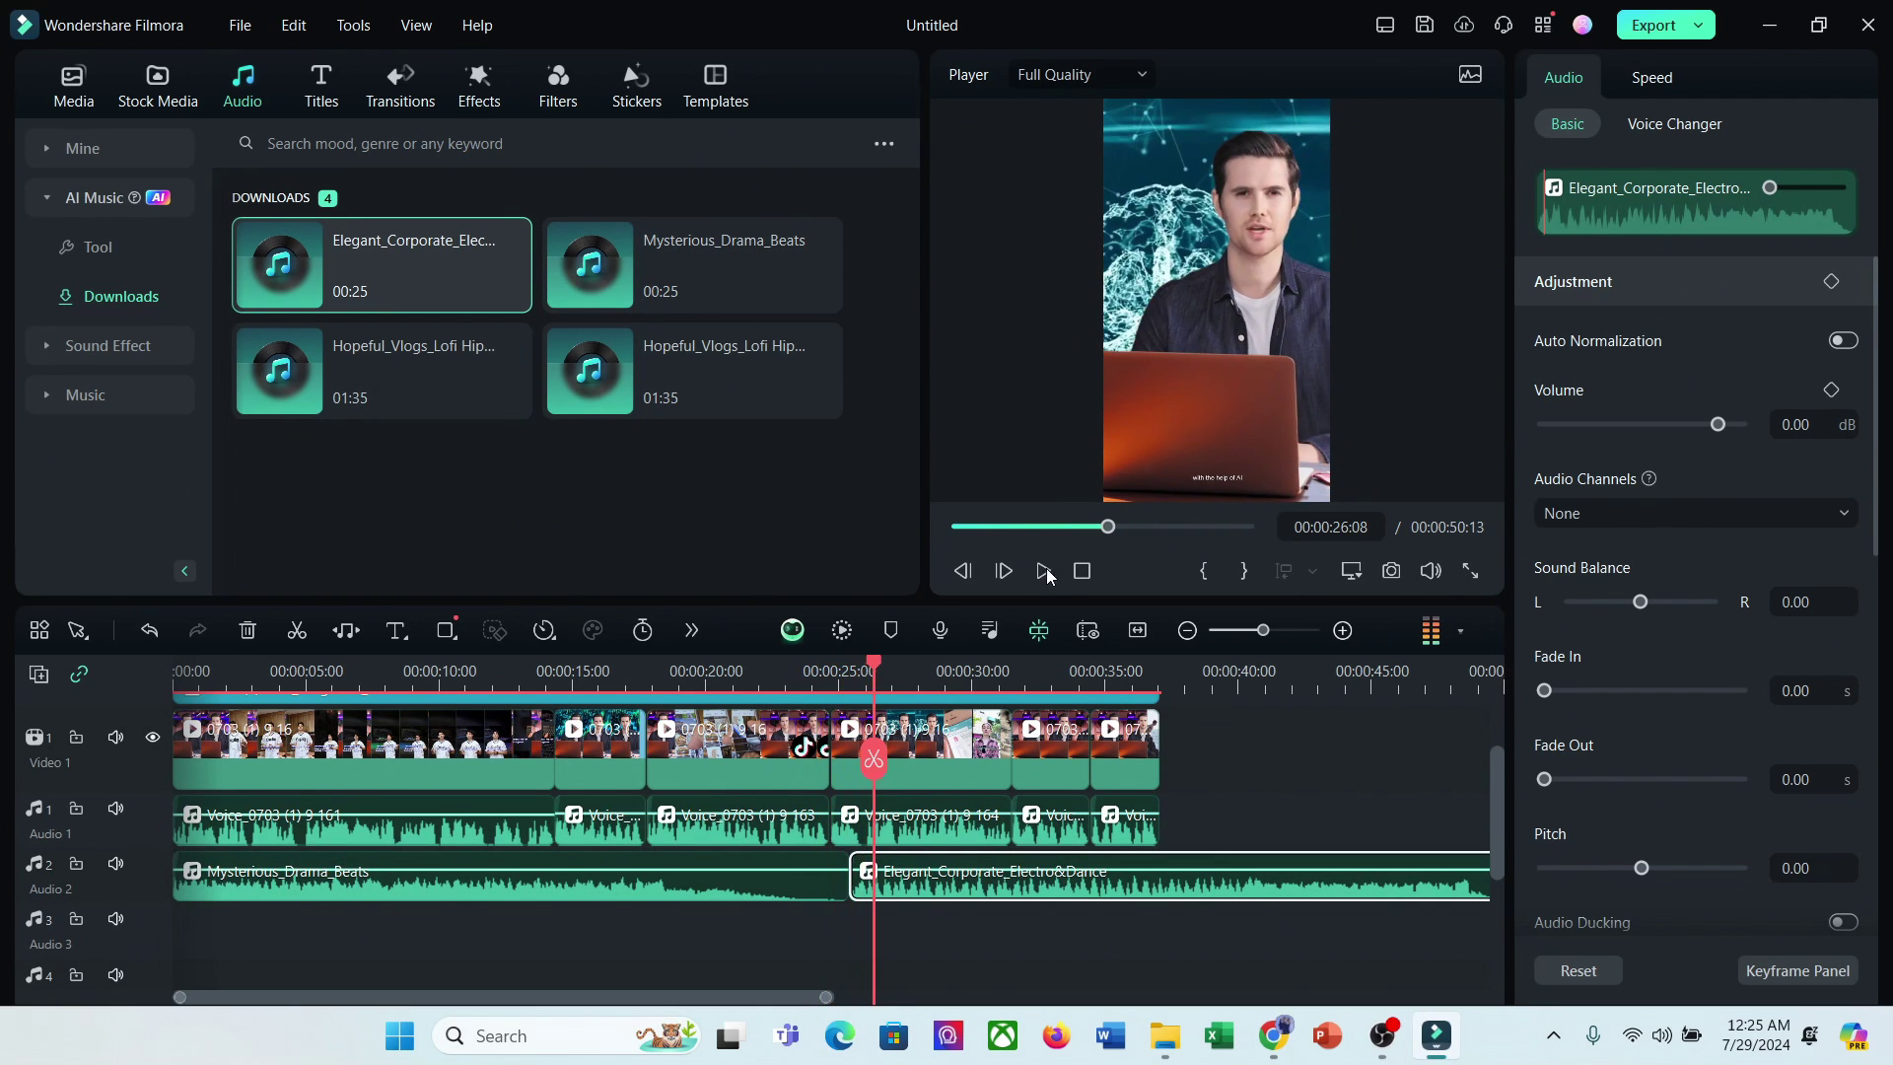
left_click(248, 631)
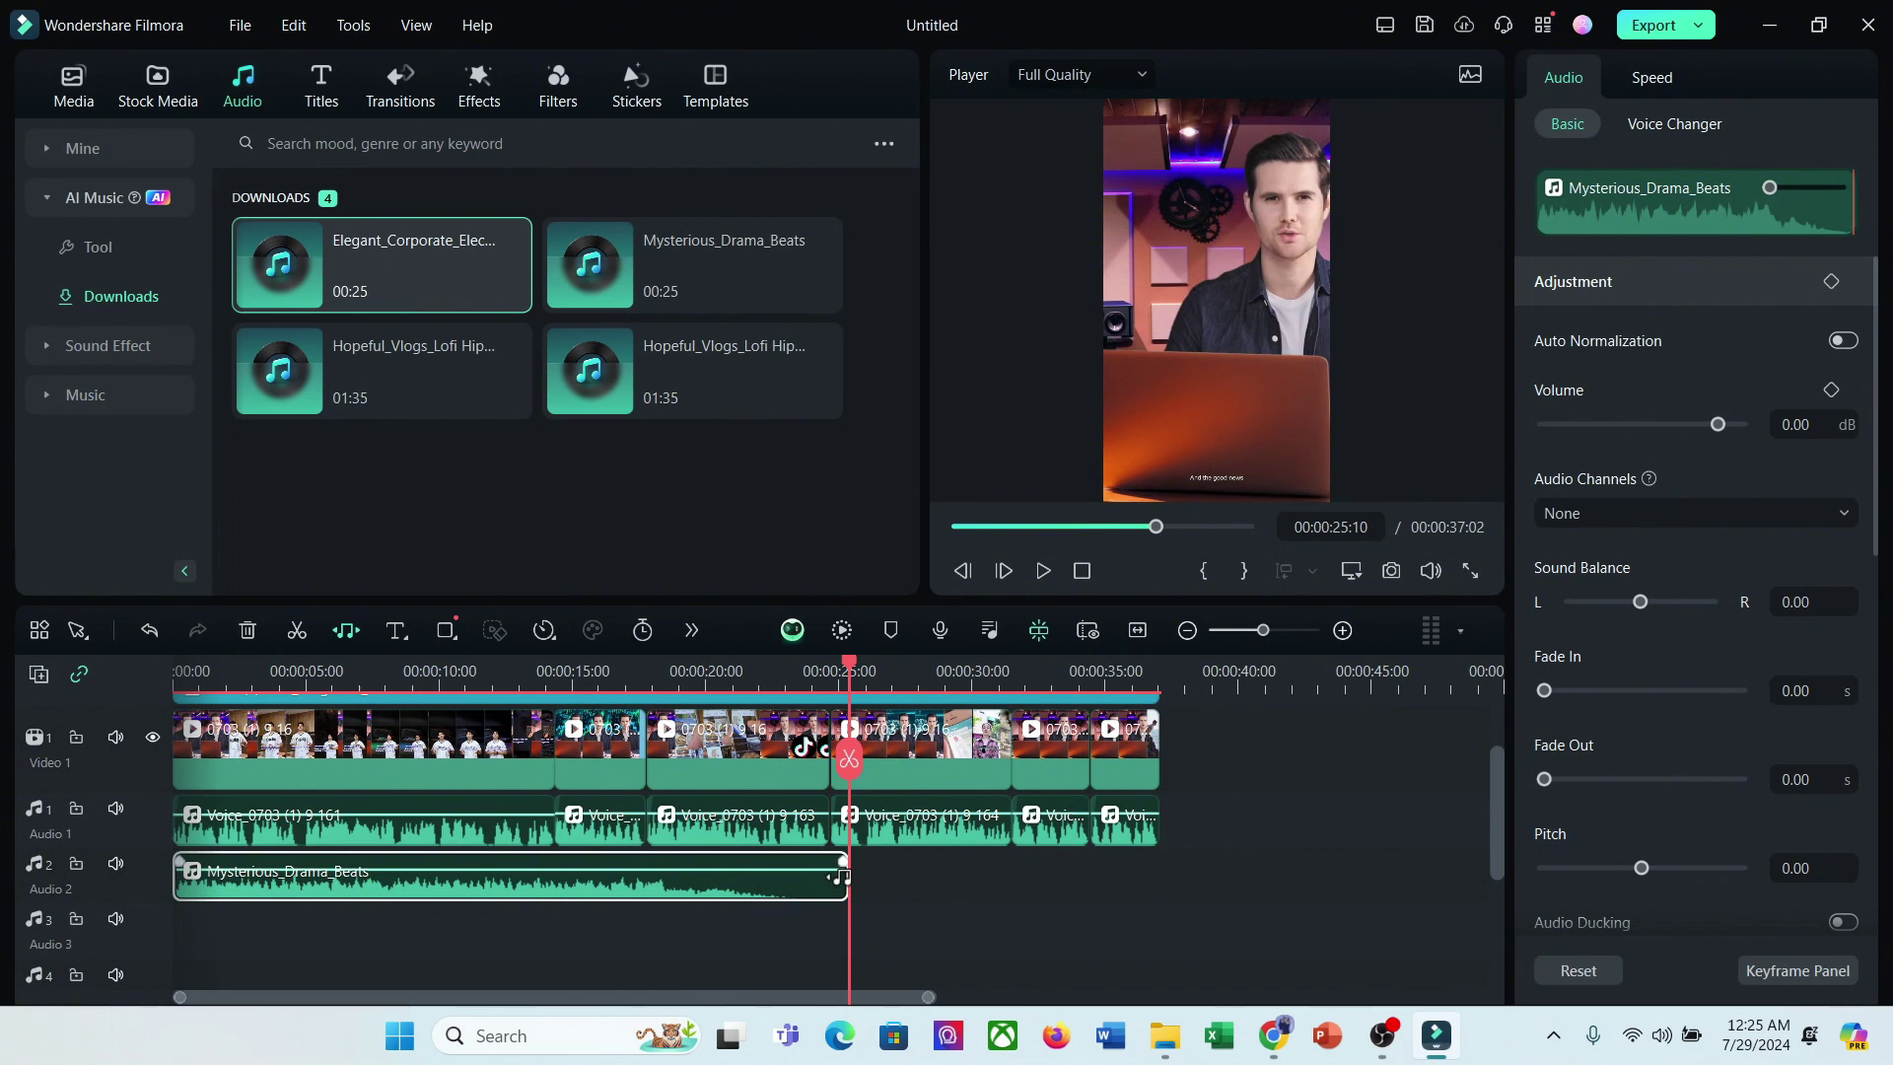
Step: Extend Mysterious_Drama_Beats to the video's end with a 2.11-second fade-out, and review playback
left_click_drag(841, 877, 1333, 876)
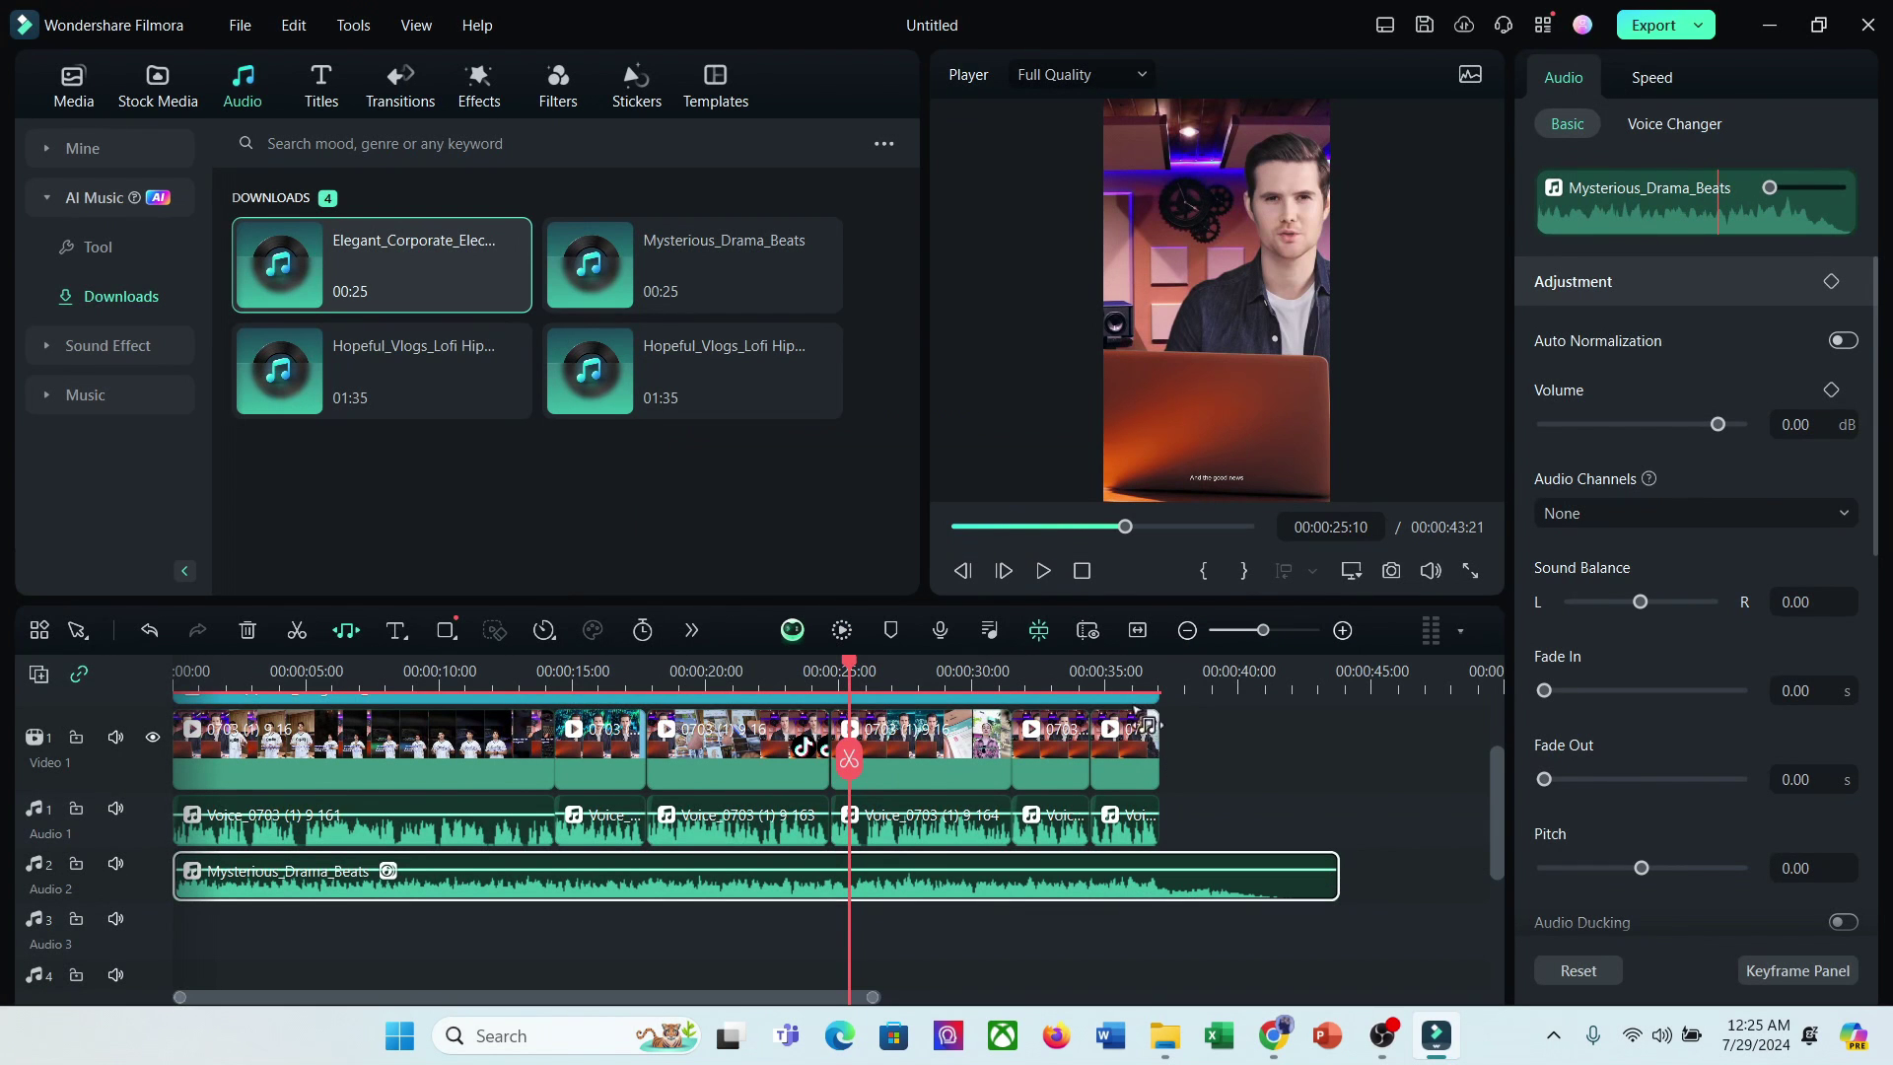
left_click(1045, 572)
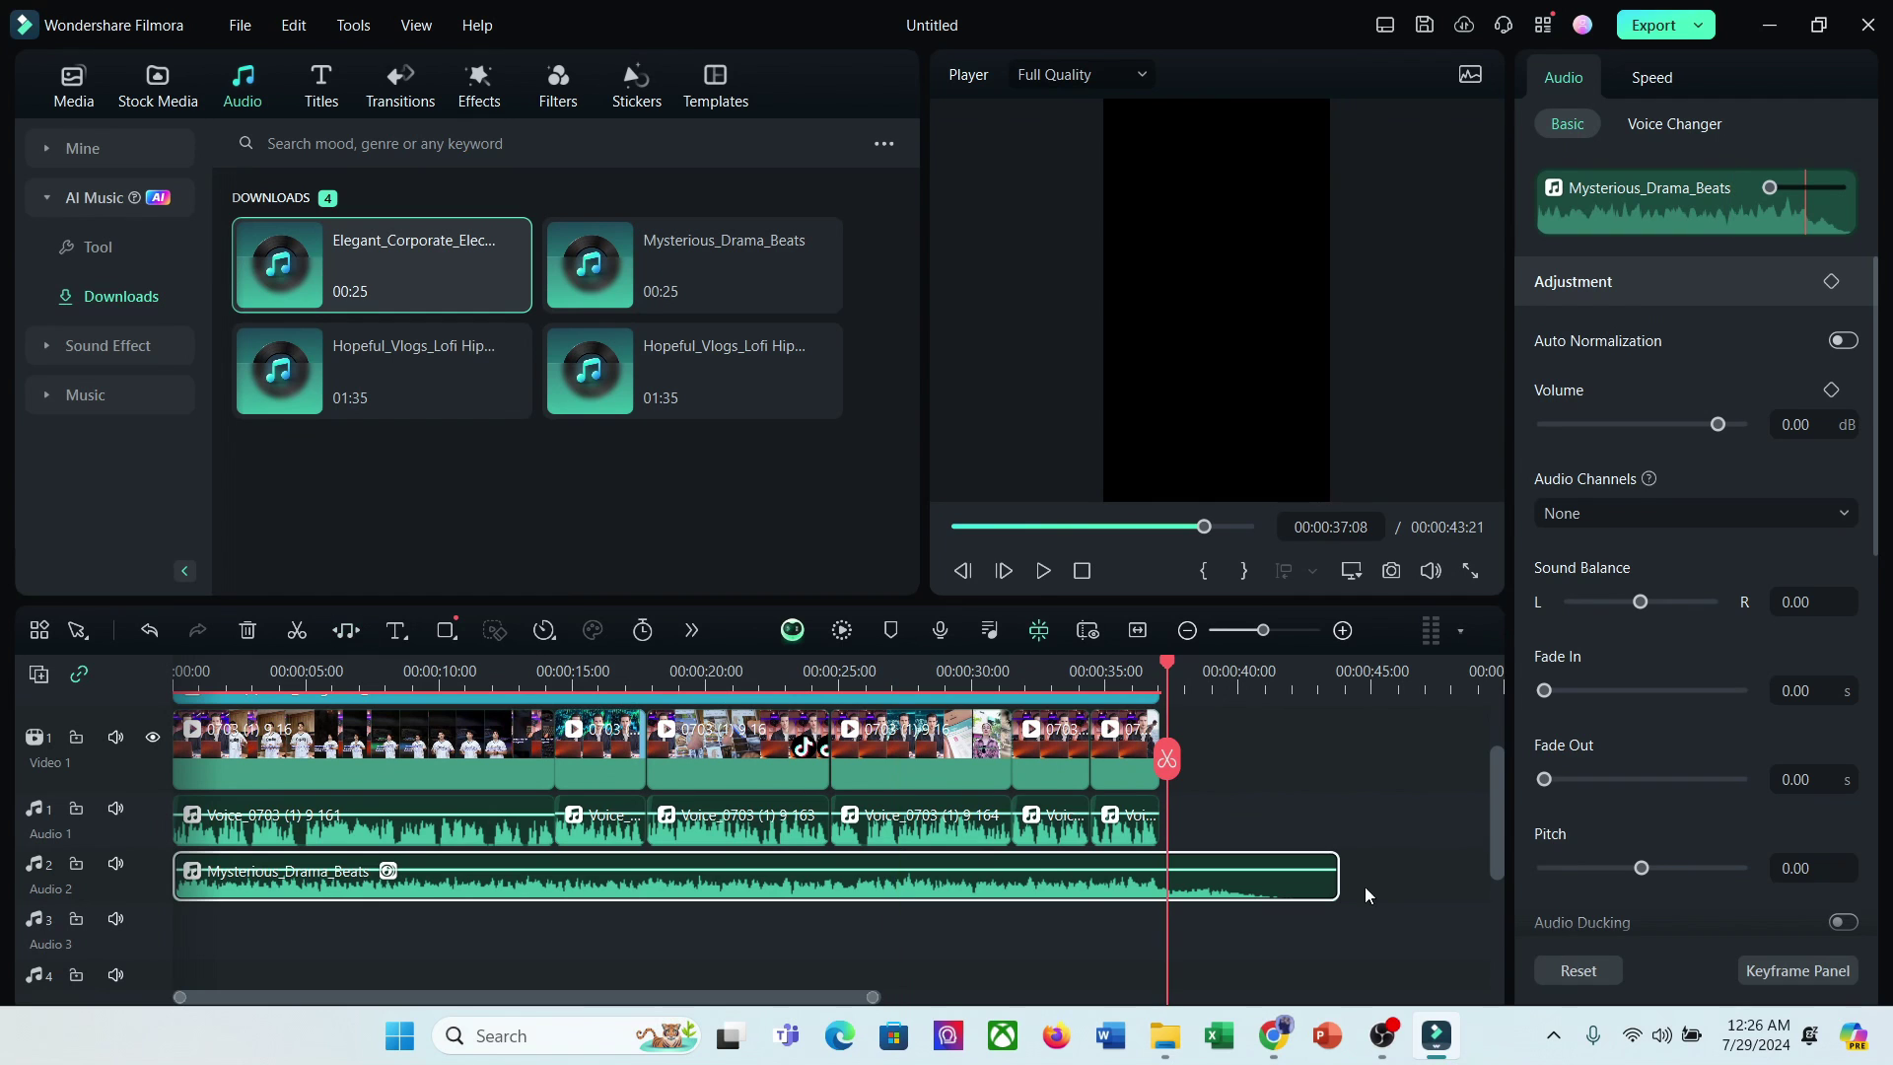
left_click_drag(1544, 779, 1552, 779)
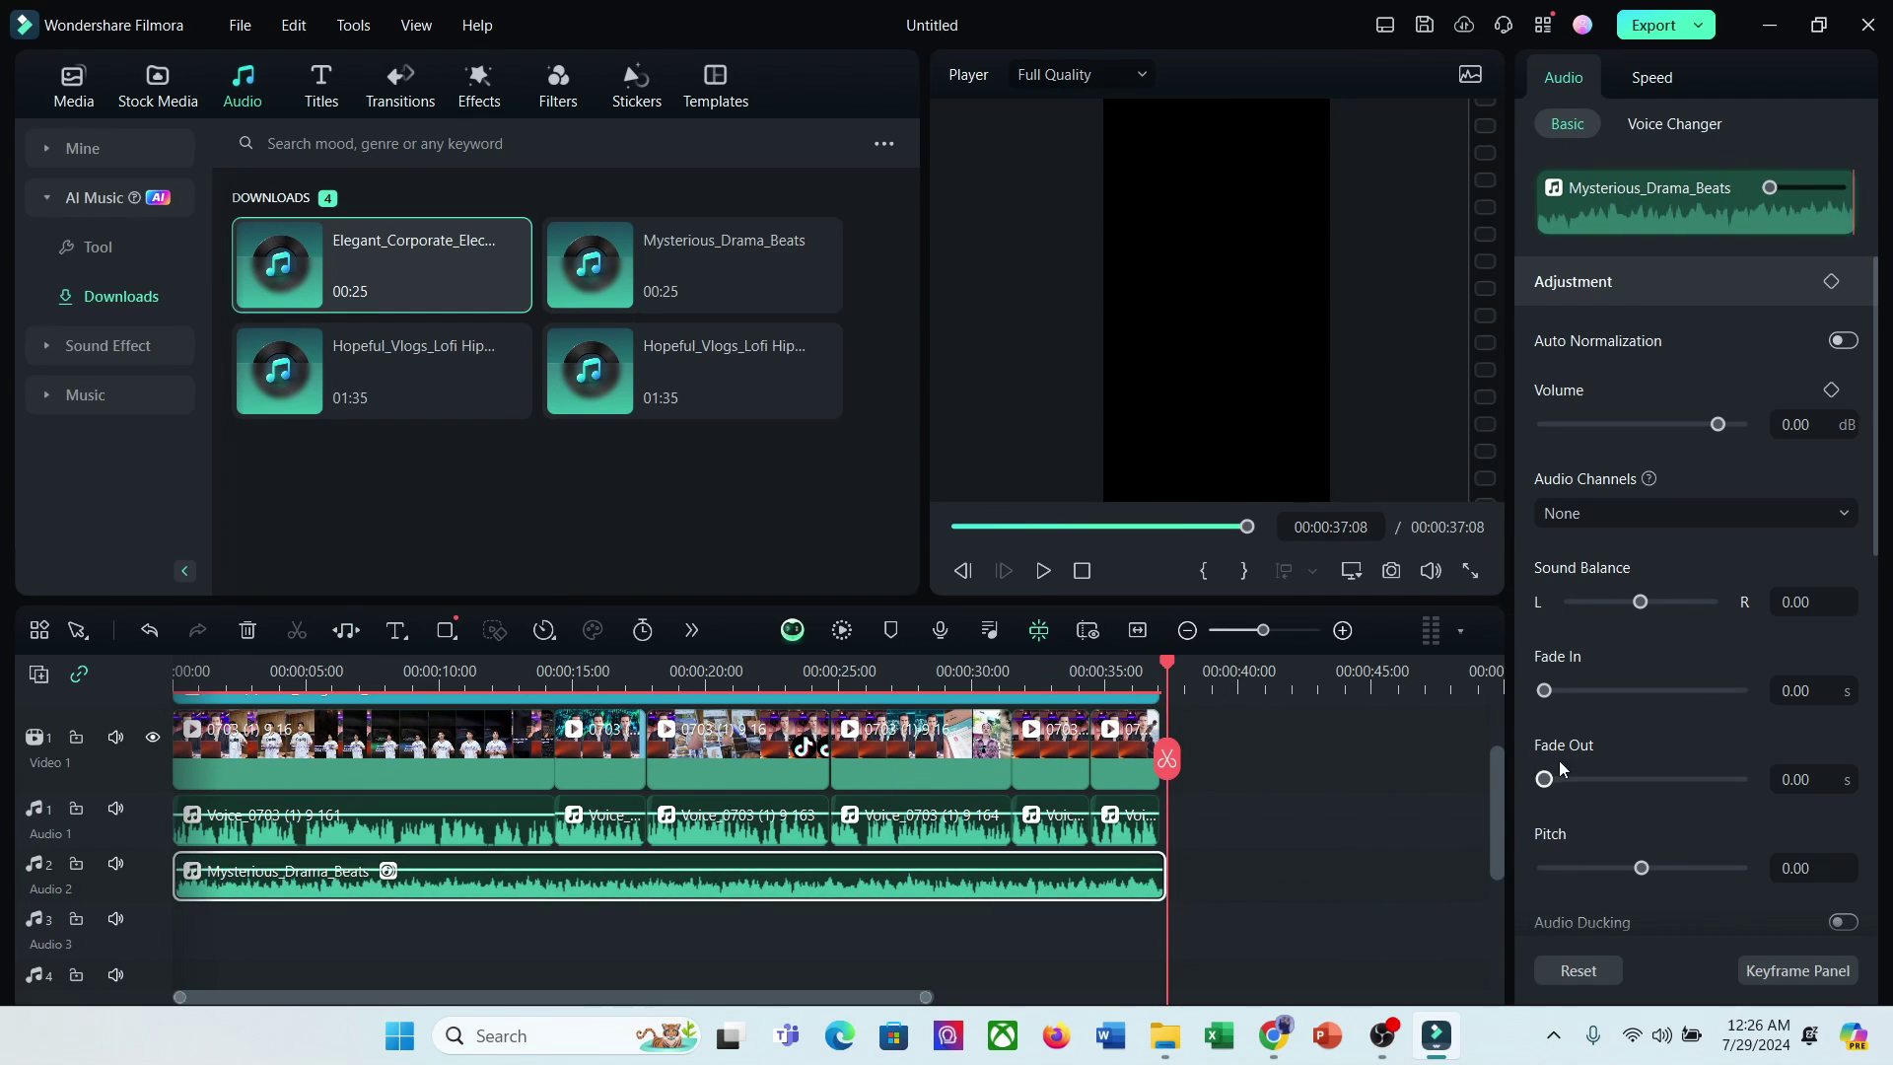
mouse_move(1718, 424)
left_mouse_down()
mouse_move(1687, 424)
mouse_move(1709, 424)
left_mouse_up()
key("space")
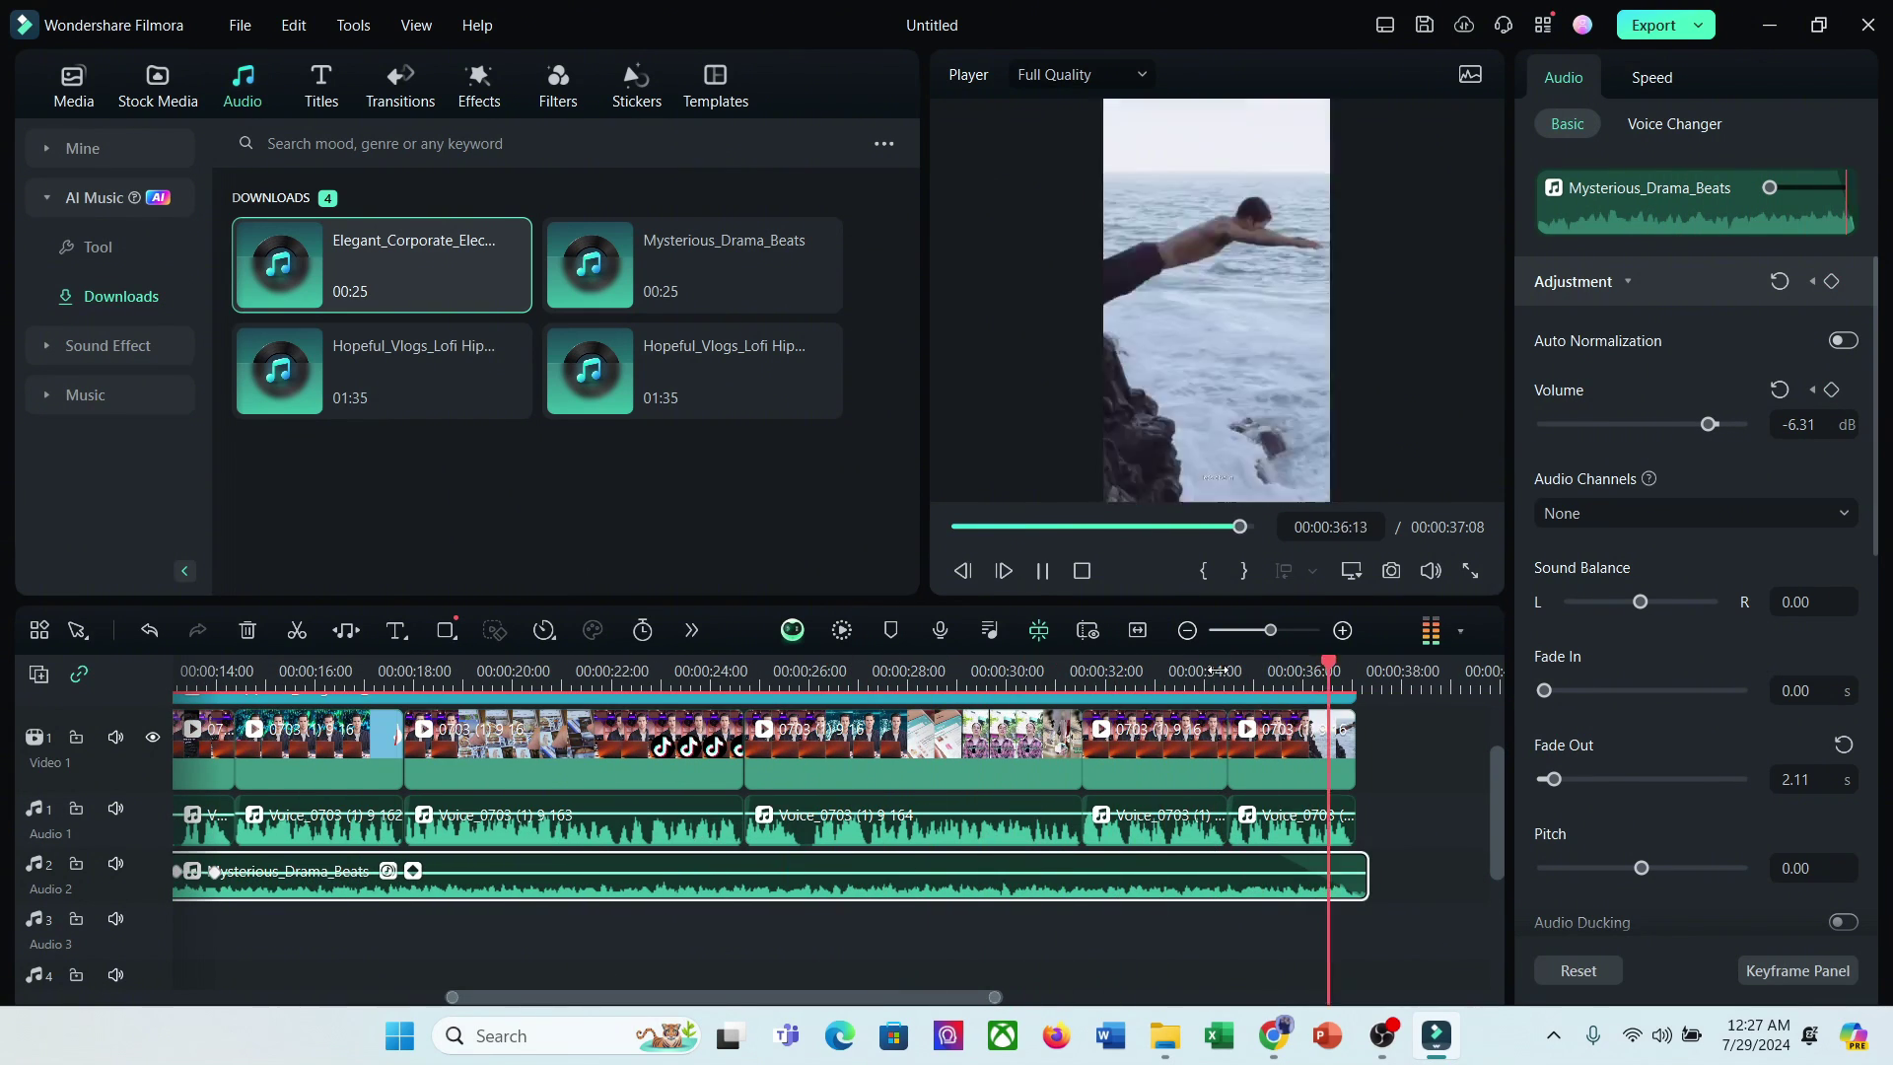
key("ctrl+slash")
key("Home")
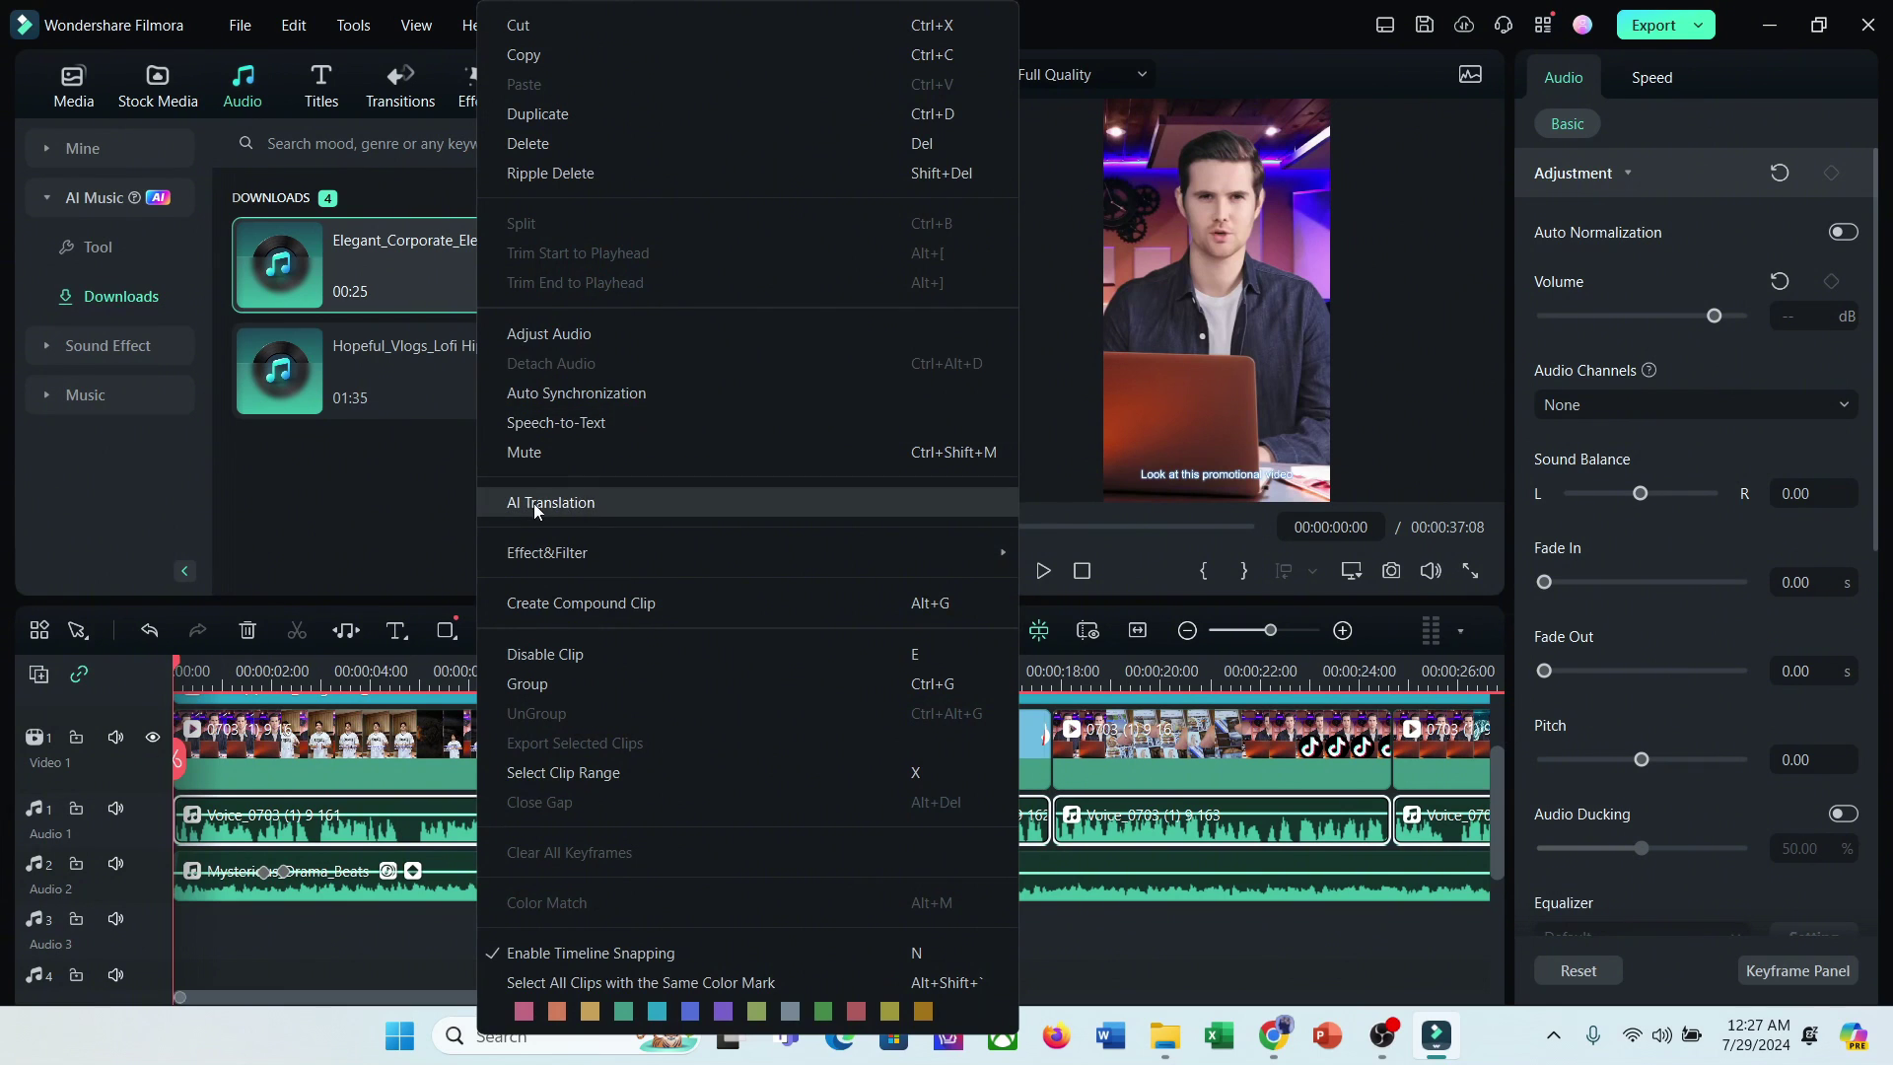
Step: AI-translate the voice clip's voice and text from English (US) to Spanish (Spain)
left_click(637, 504)
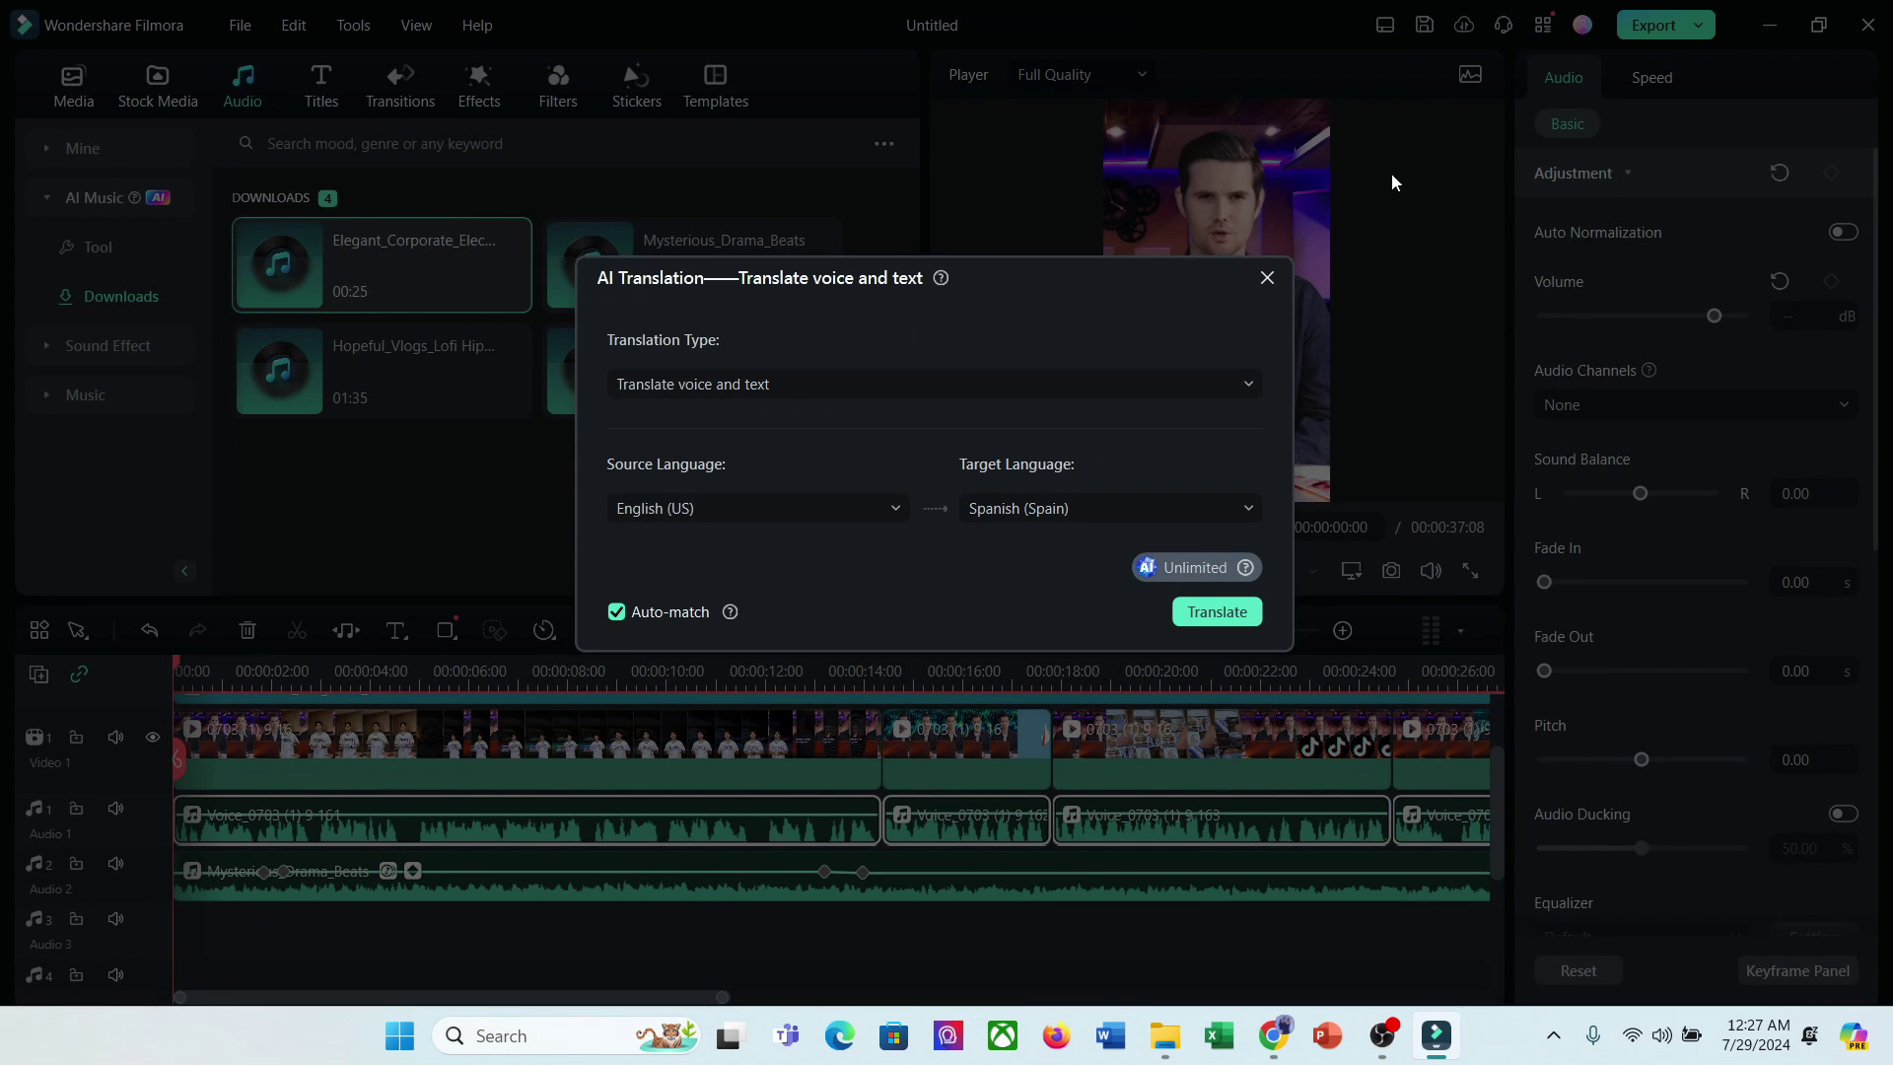
left_click(794, 383)
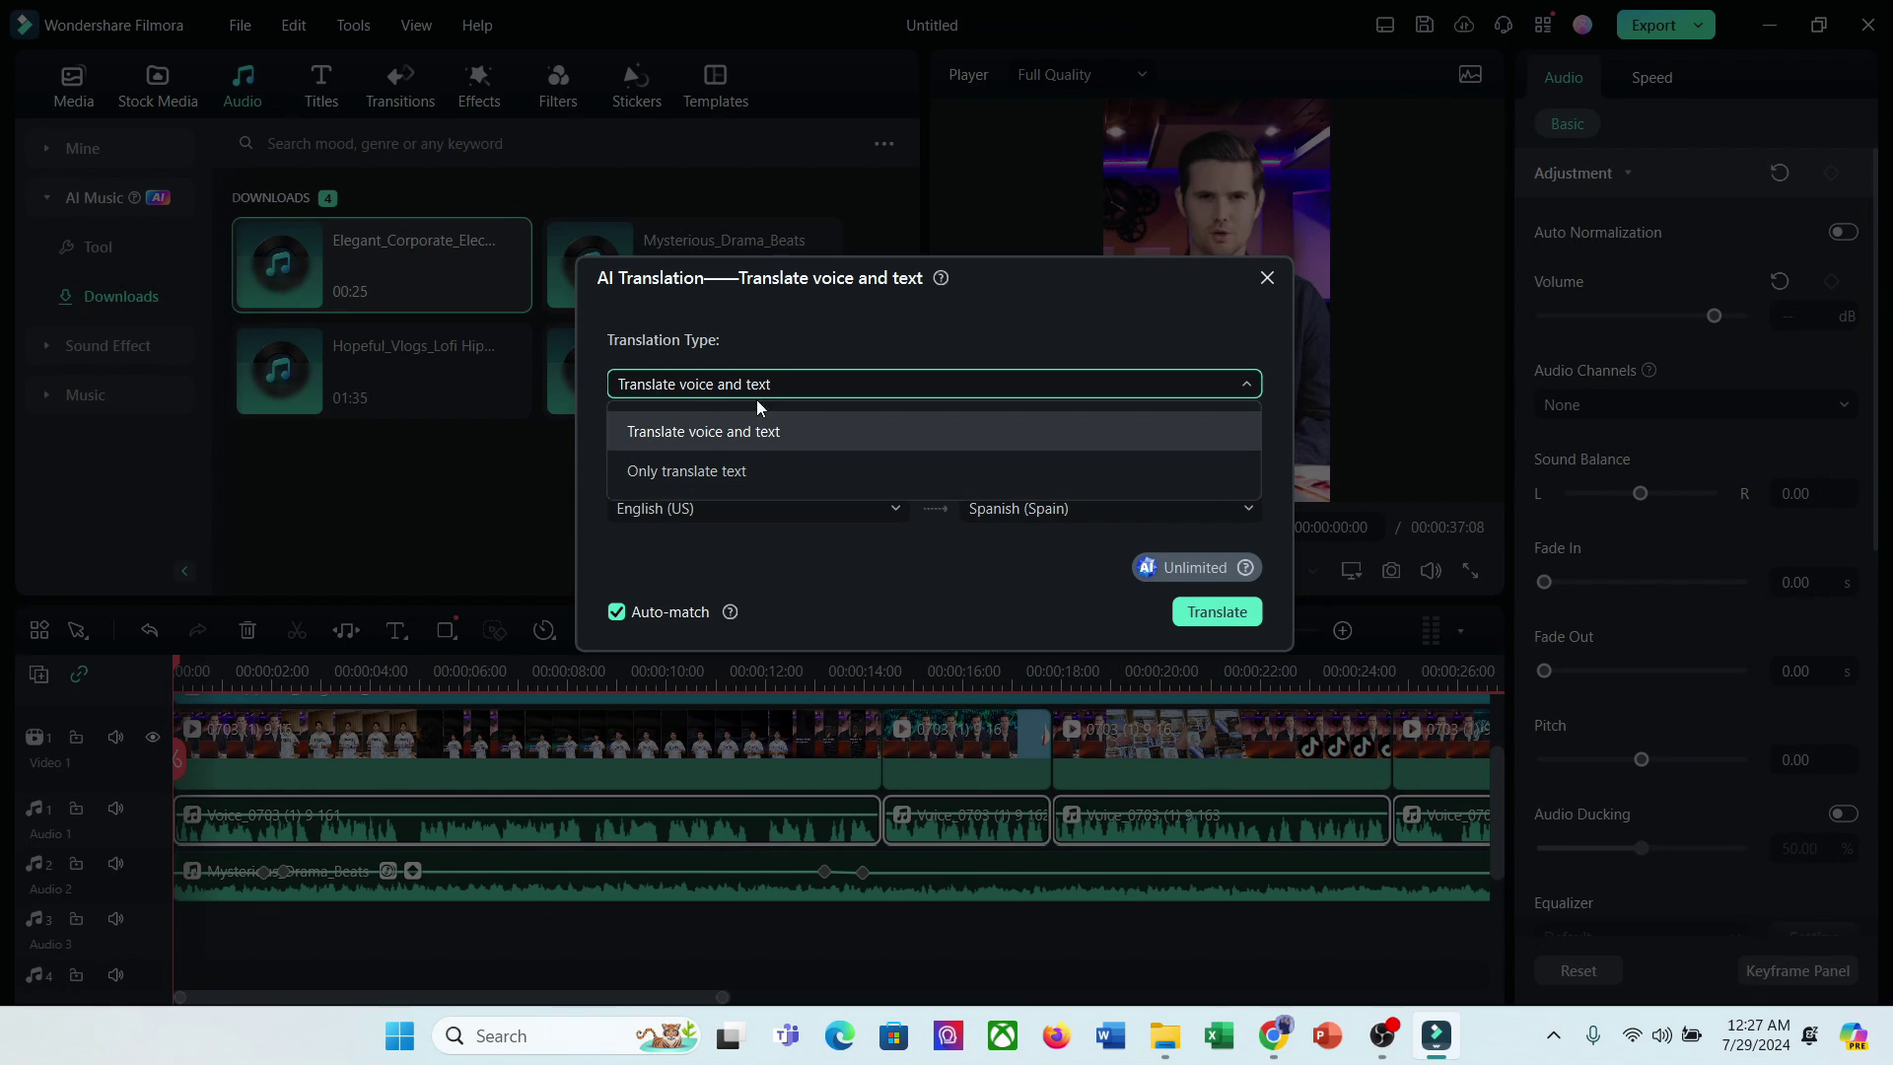
left_click(718, 436)
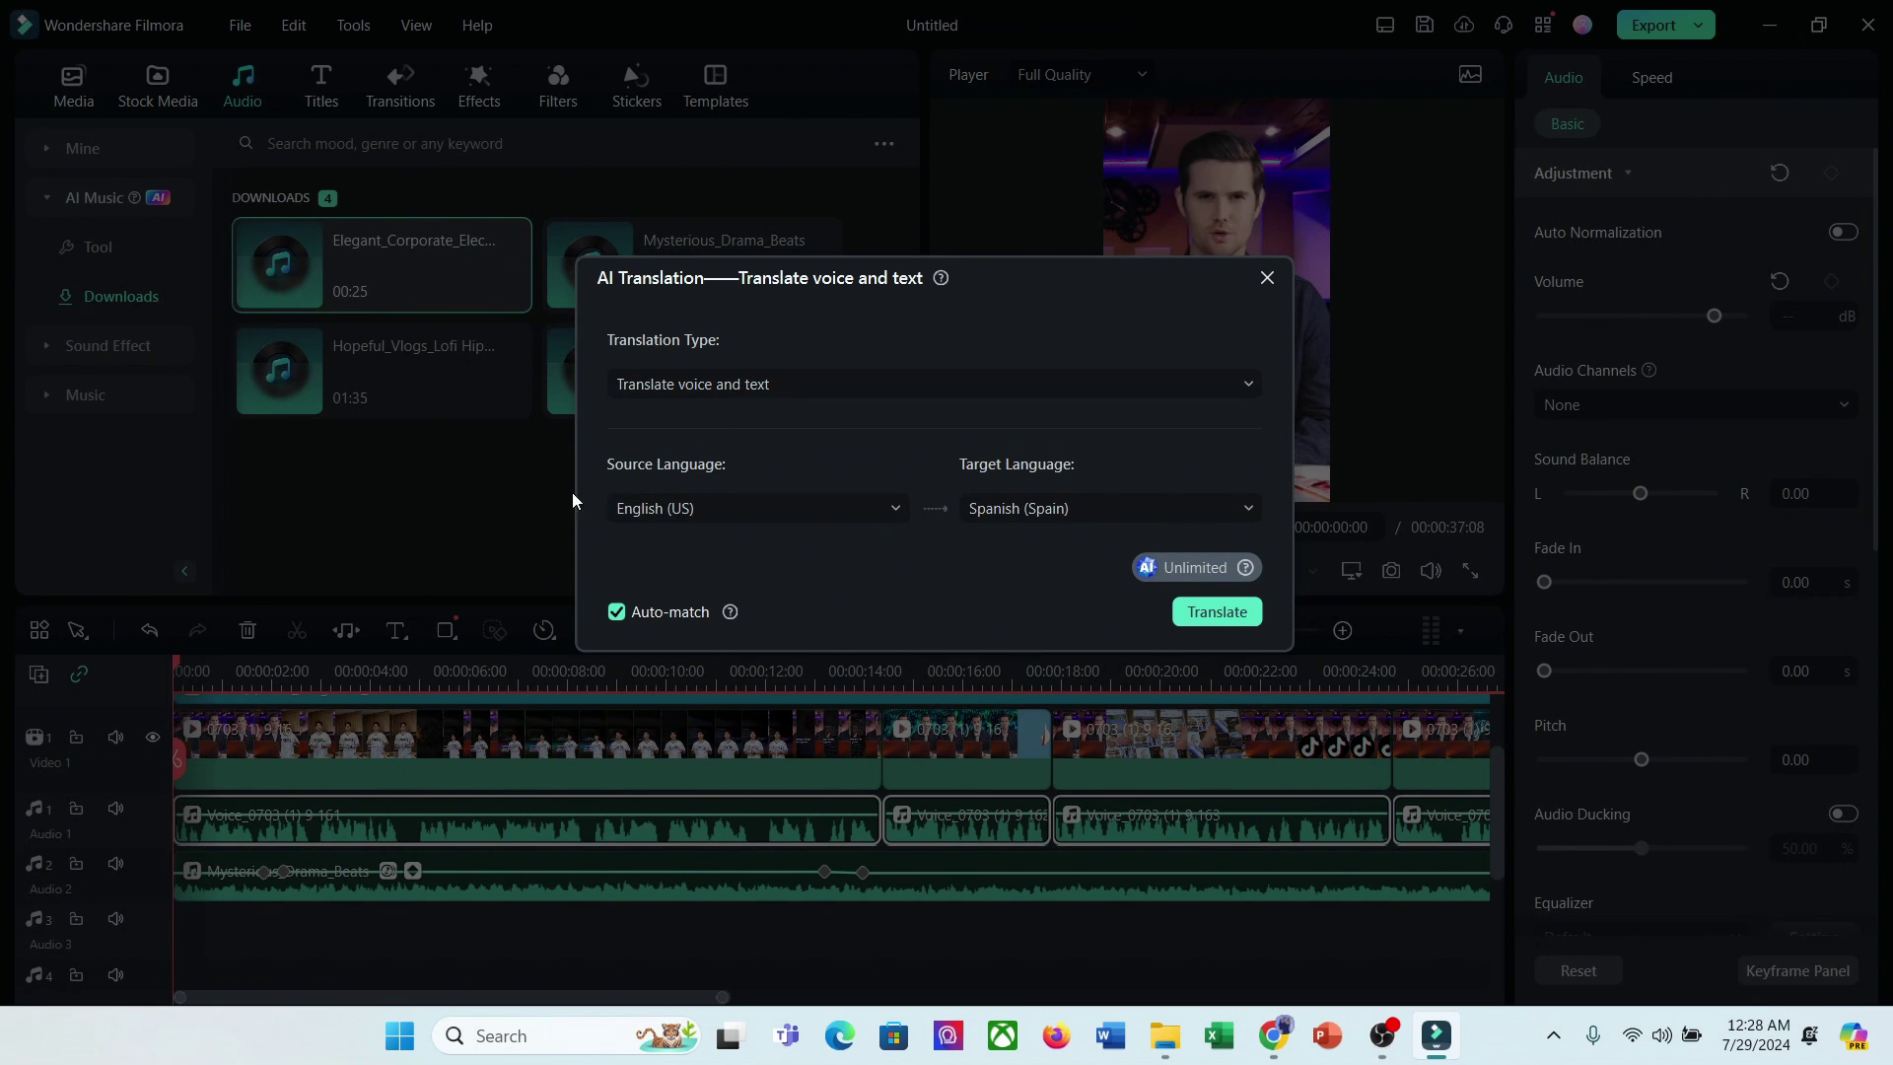
left_click(804, 509)
left_click(896, 467)
left_click(1134, 510)
left_click(1066, 651)
left_click(1084, 507)
left_click(1045, 619)
left_click(1217, 612)
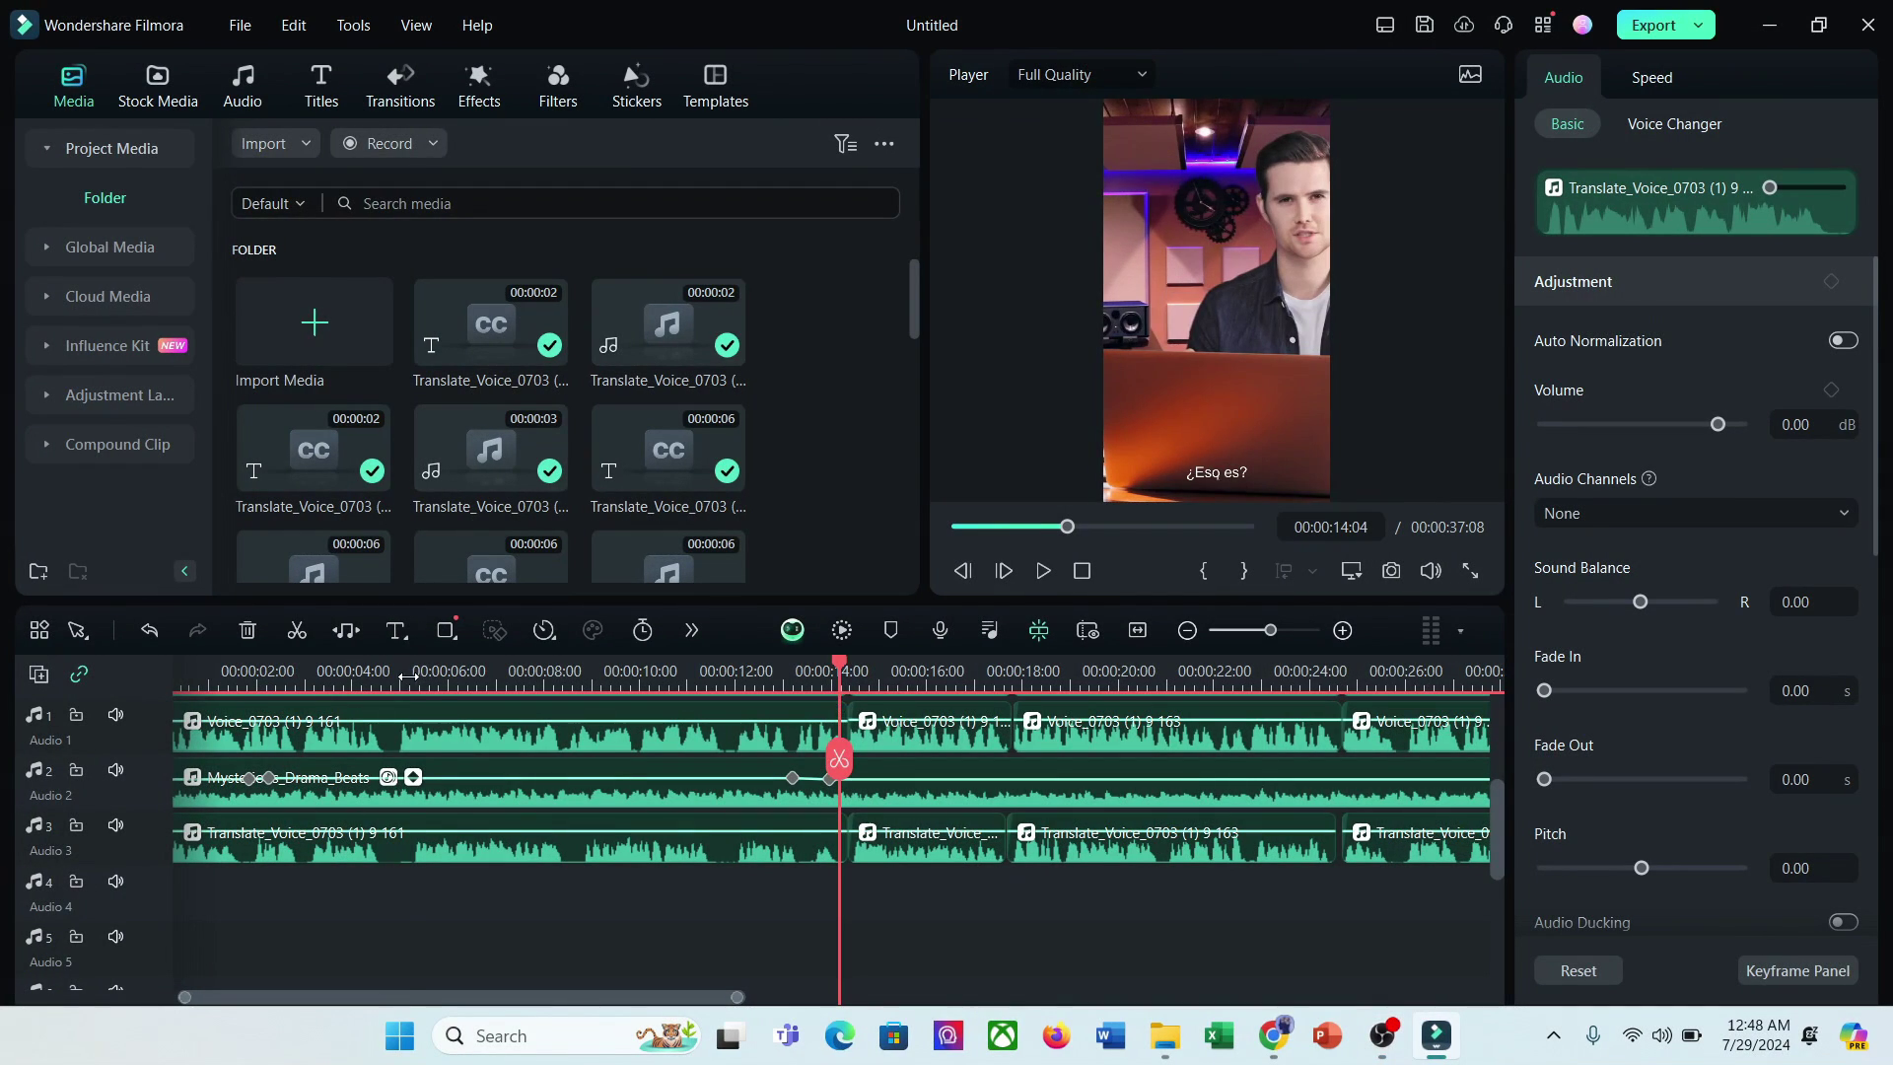
Step: Replay the Spanish-dubbed edit from the start, browse the Transitions, Effects, Filters and Stickers libraries, then start exporting
key("Home")
scroll(120, 784, "up", 1)
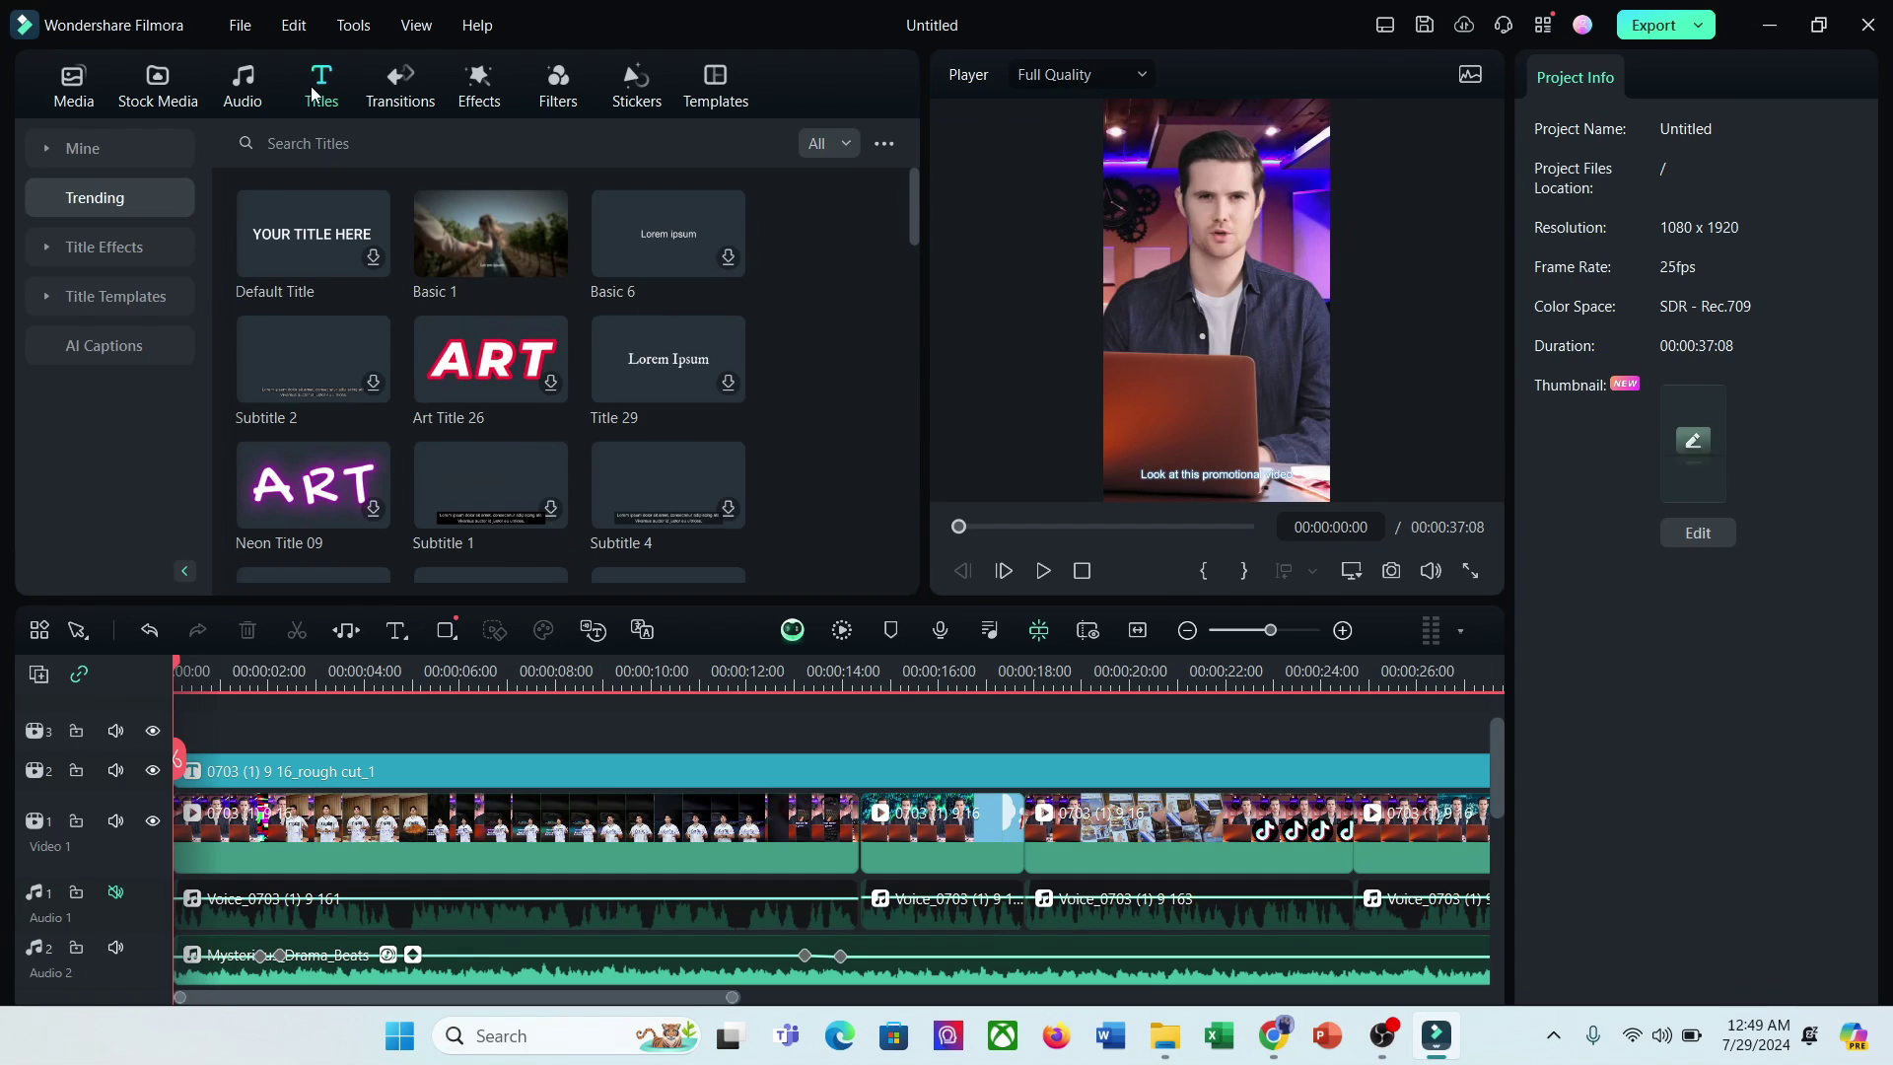
left_click(366, 79)
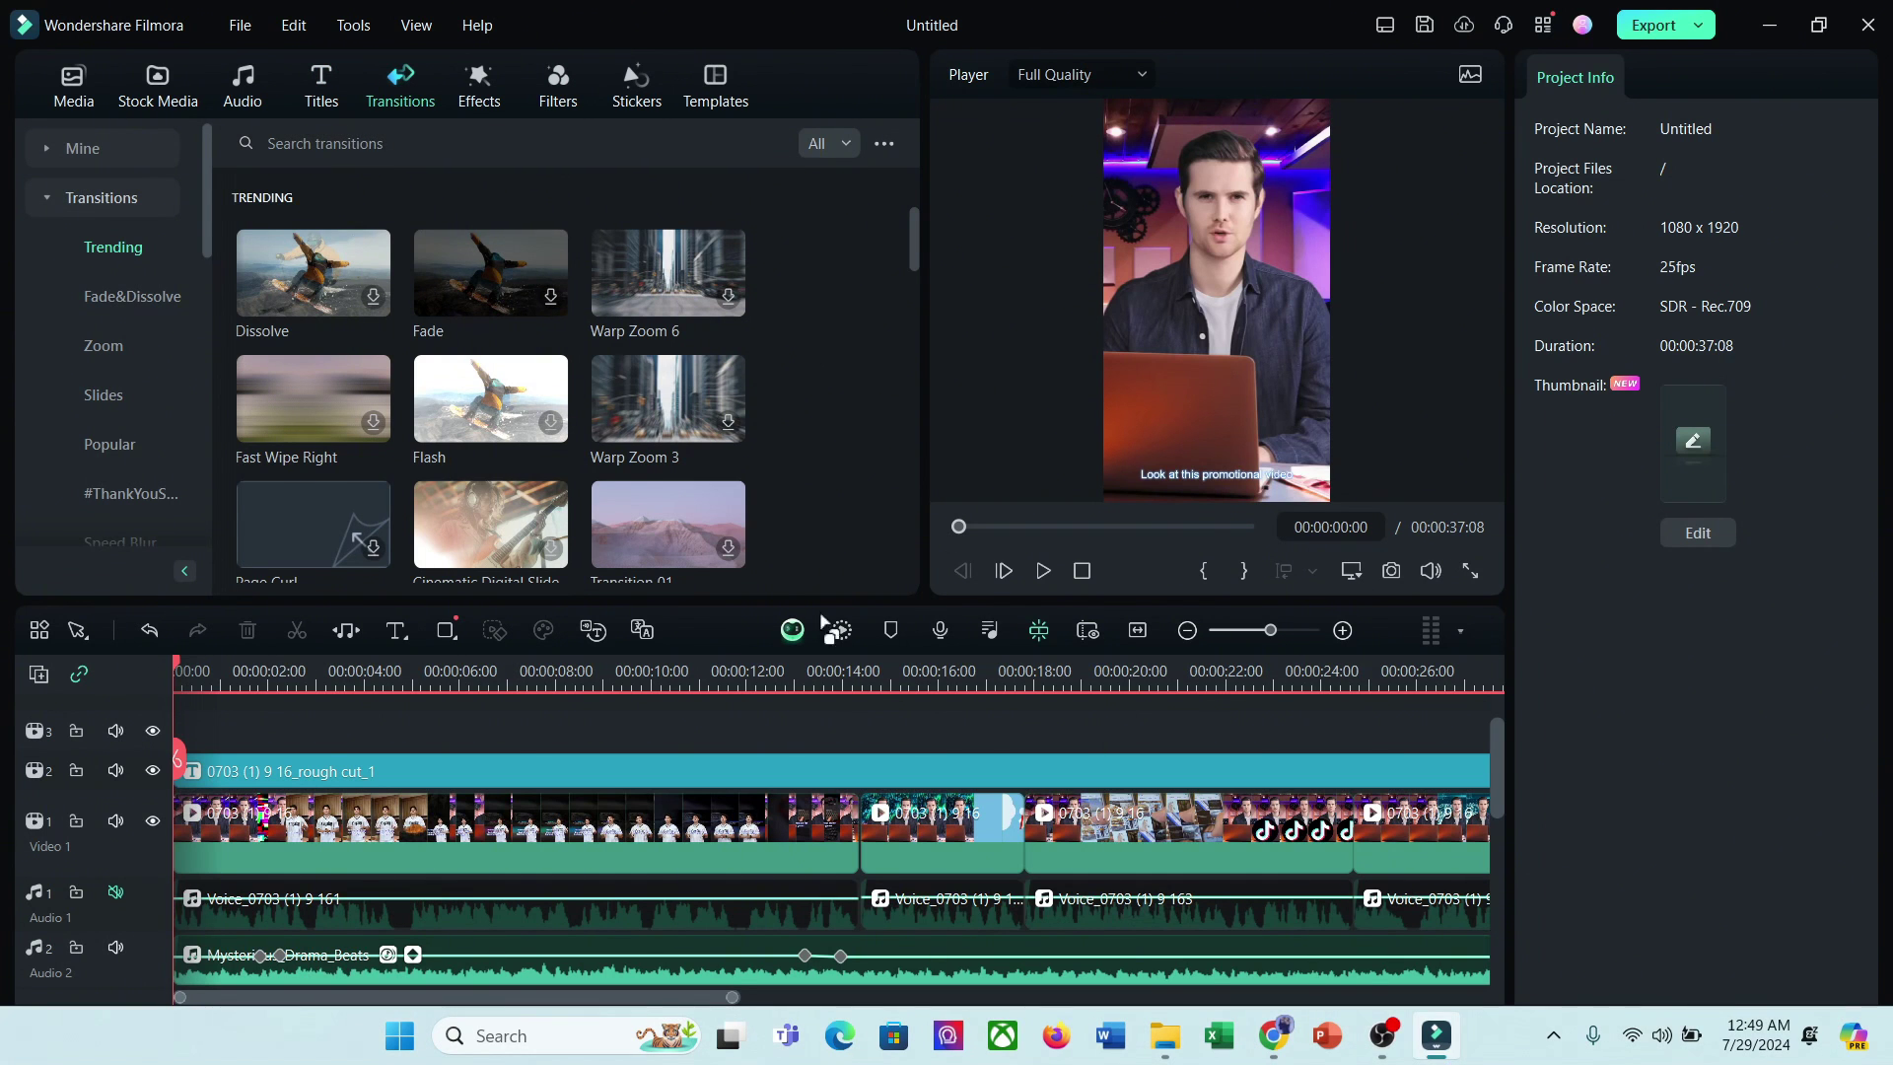
left_click(479, 81)
left_click(549, 85)
left_click(637, 83)
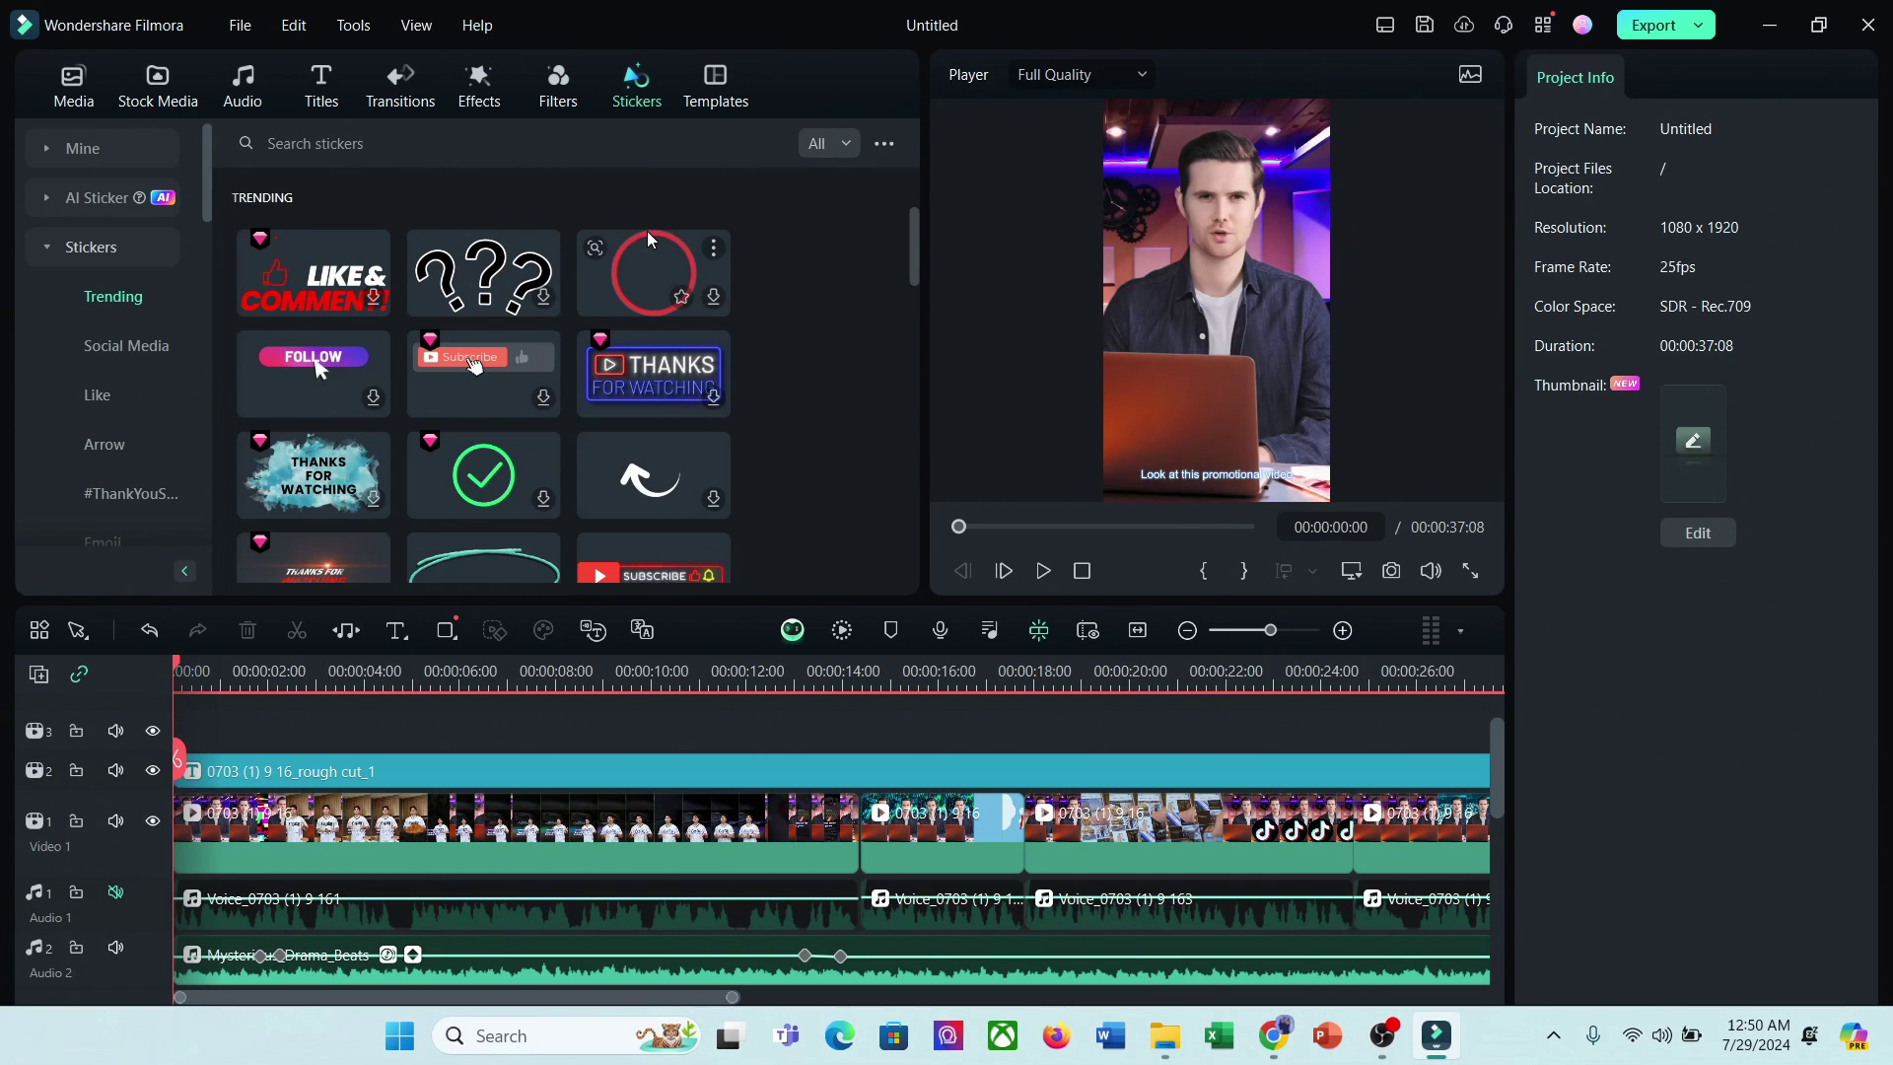
scroll(629, 784, "down", 2)
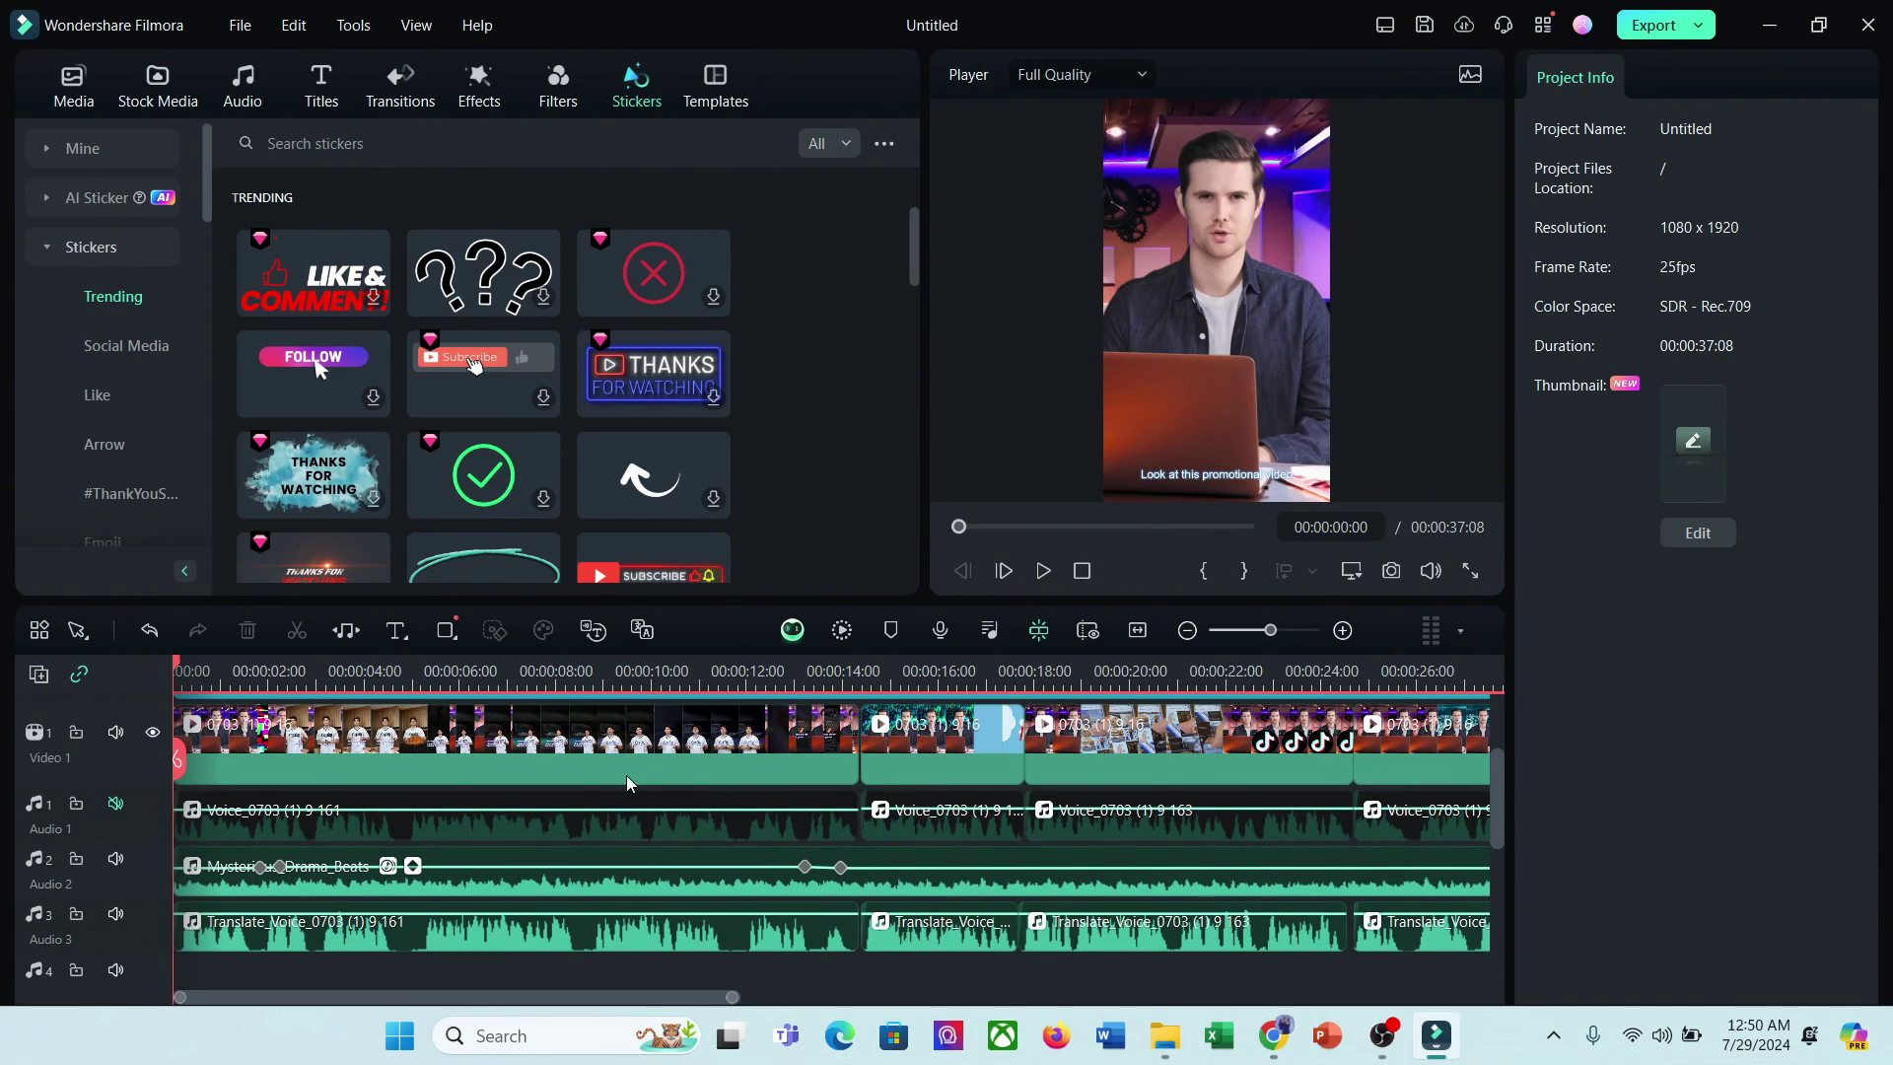
left_click(1686, 25)
Step: Render the edit as an MP4 file and close the finished export window
left_click(1386, 809)
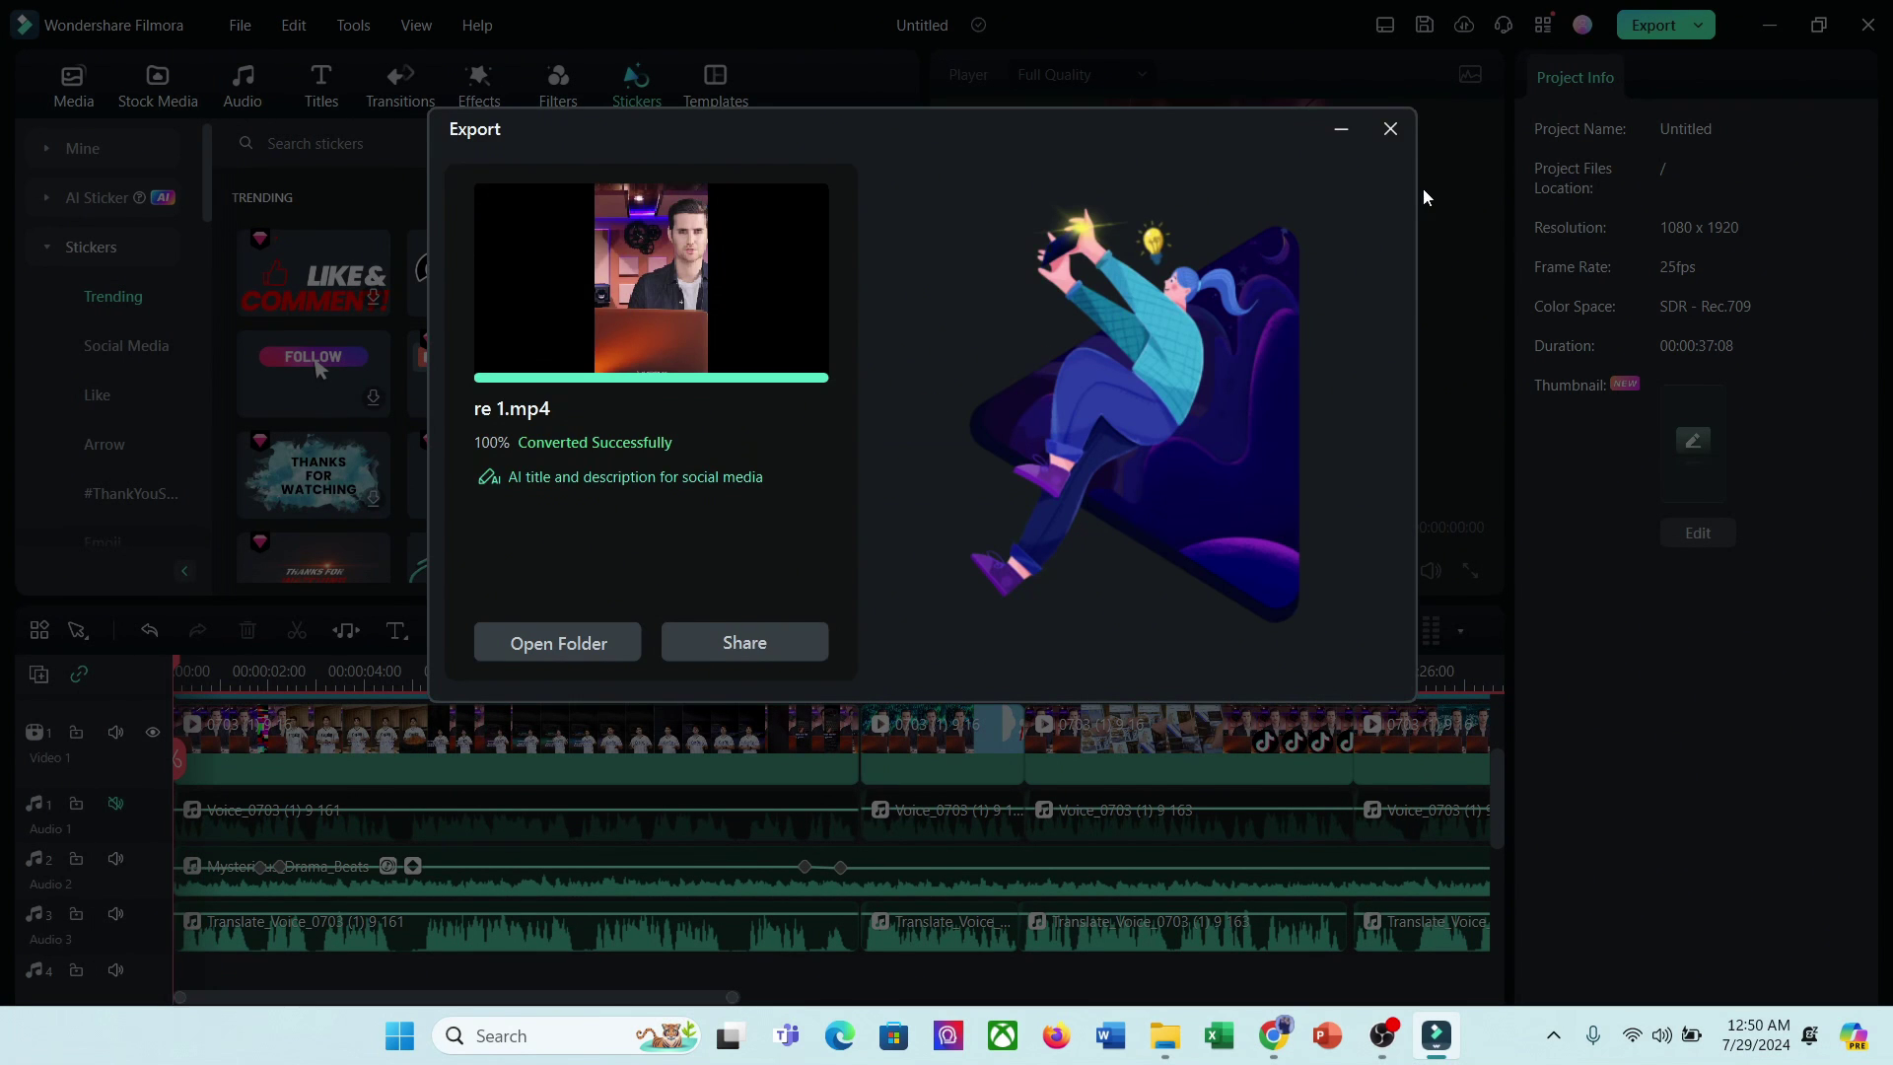
left_click(1400, 139)
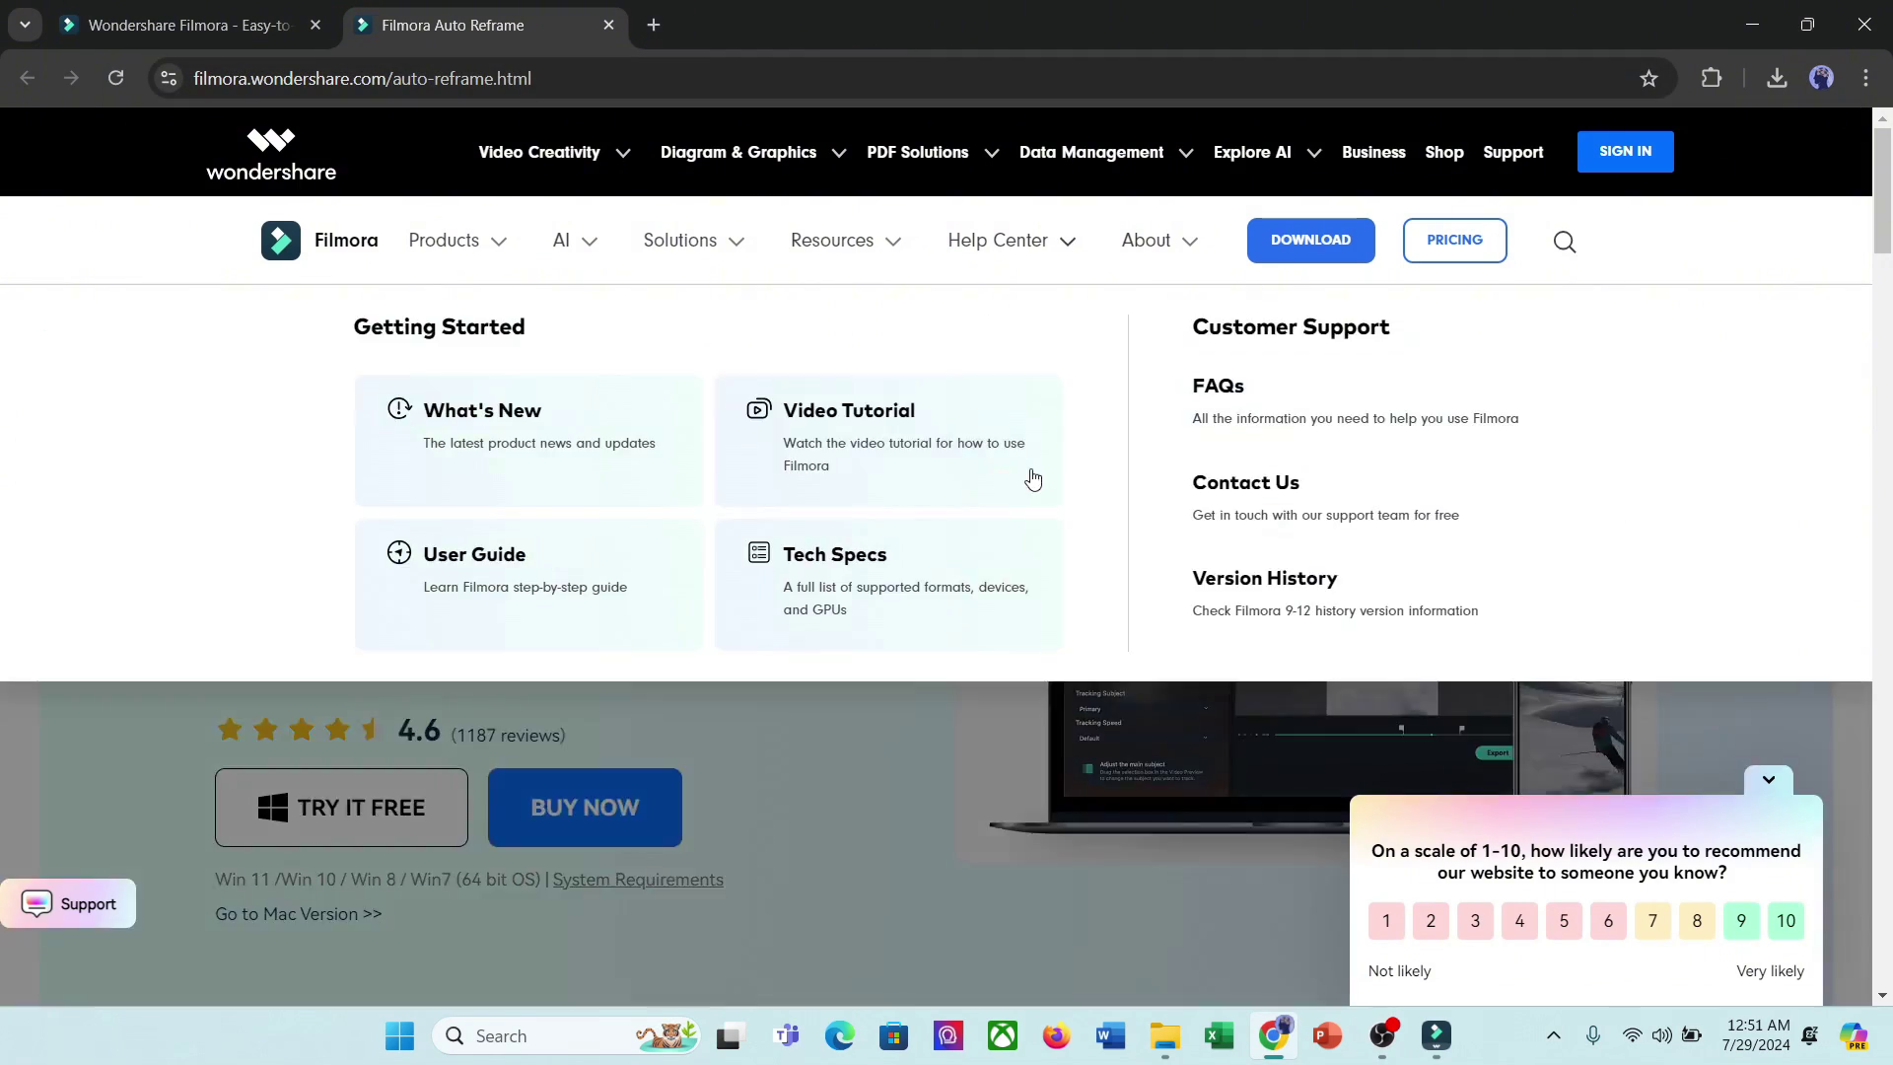
scroll(1617, 741, "down", 2)
left_click(1765, 781)
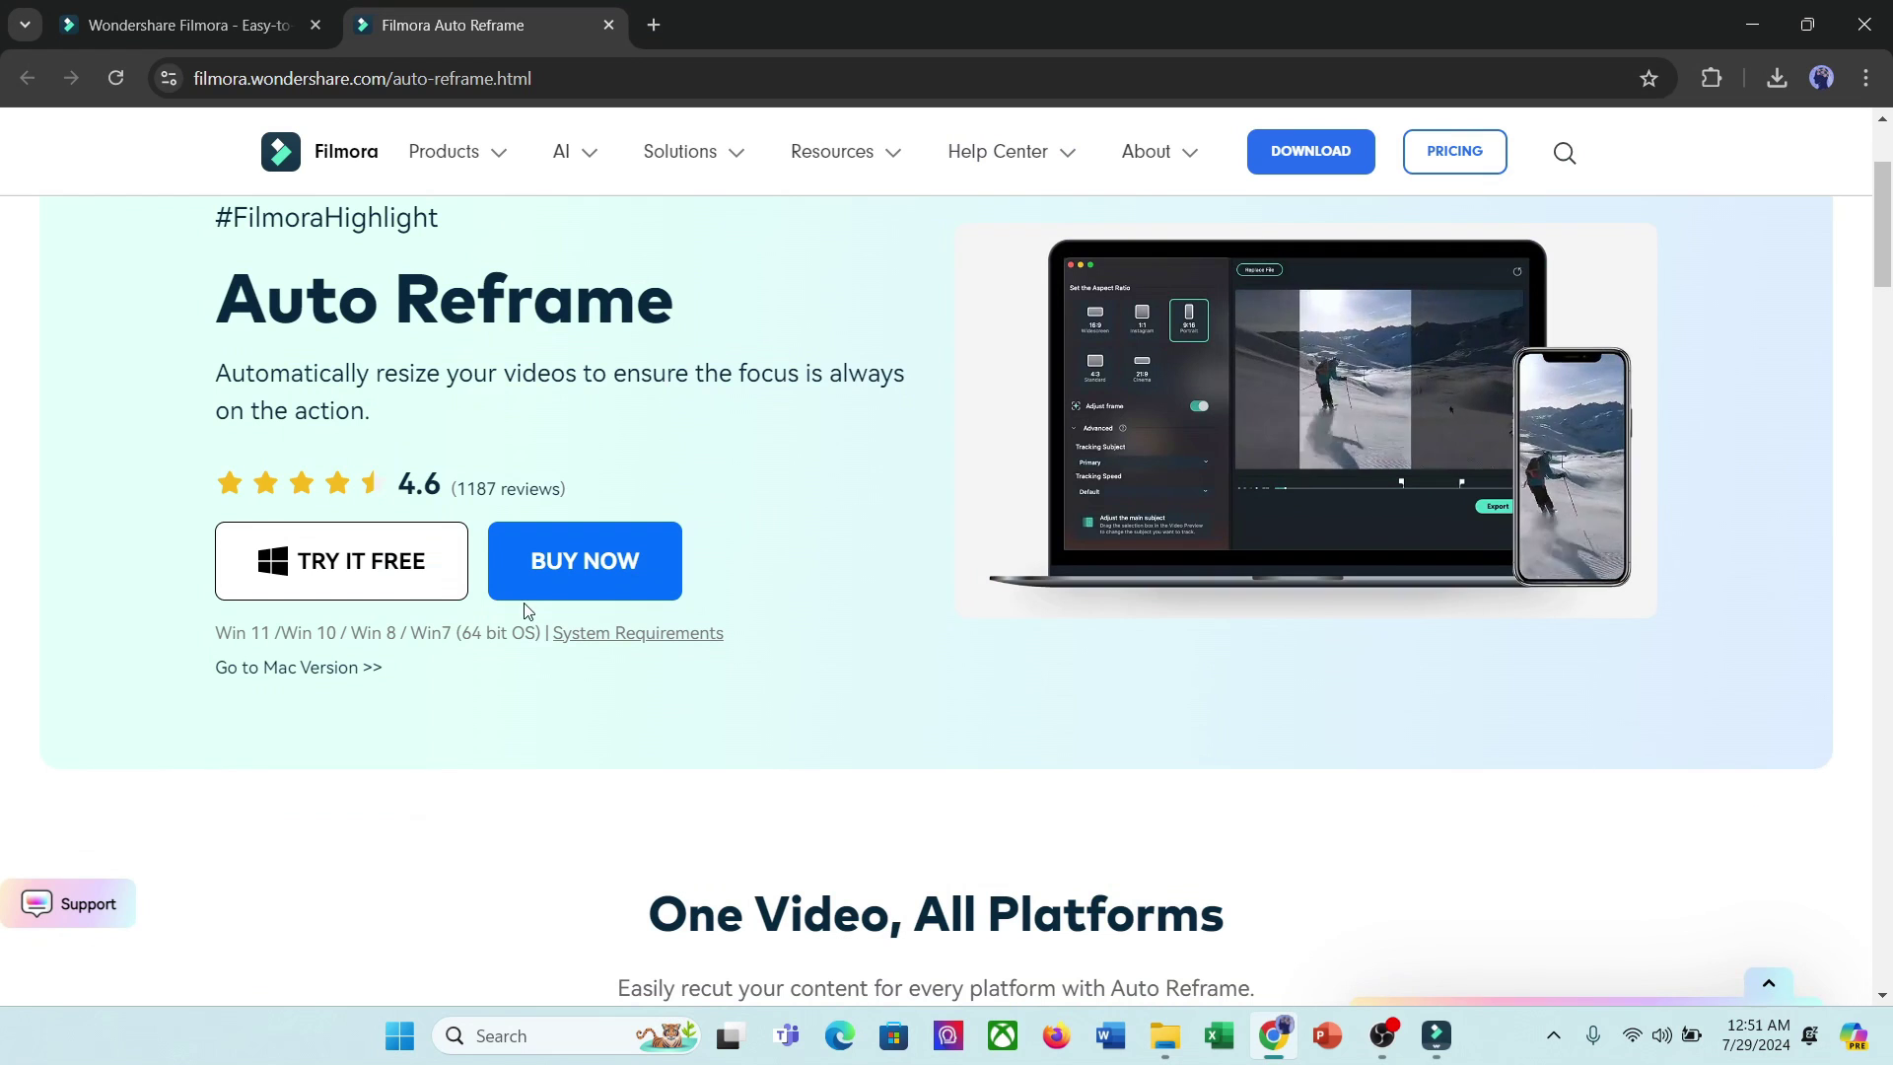
scroll(622, 545, "down", 8)
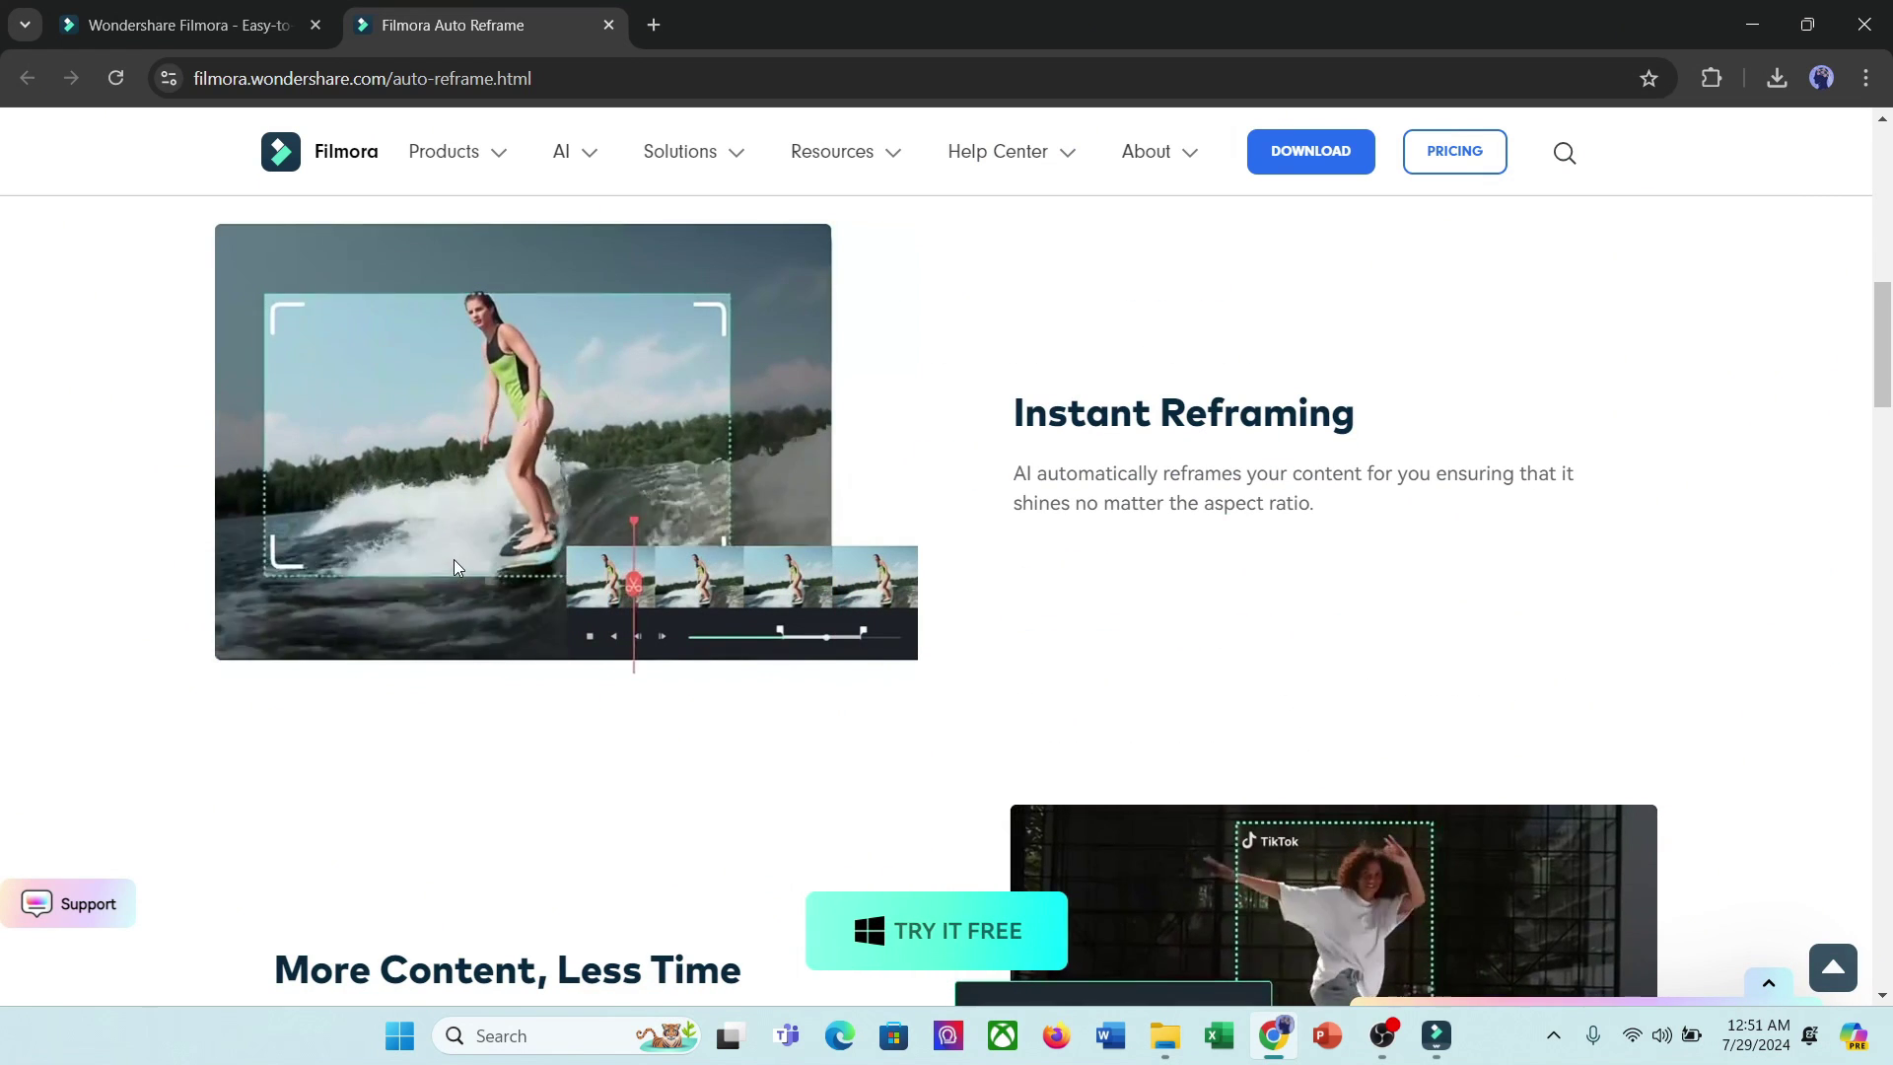
scroll(455, 561, "down", 3)
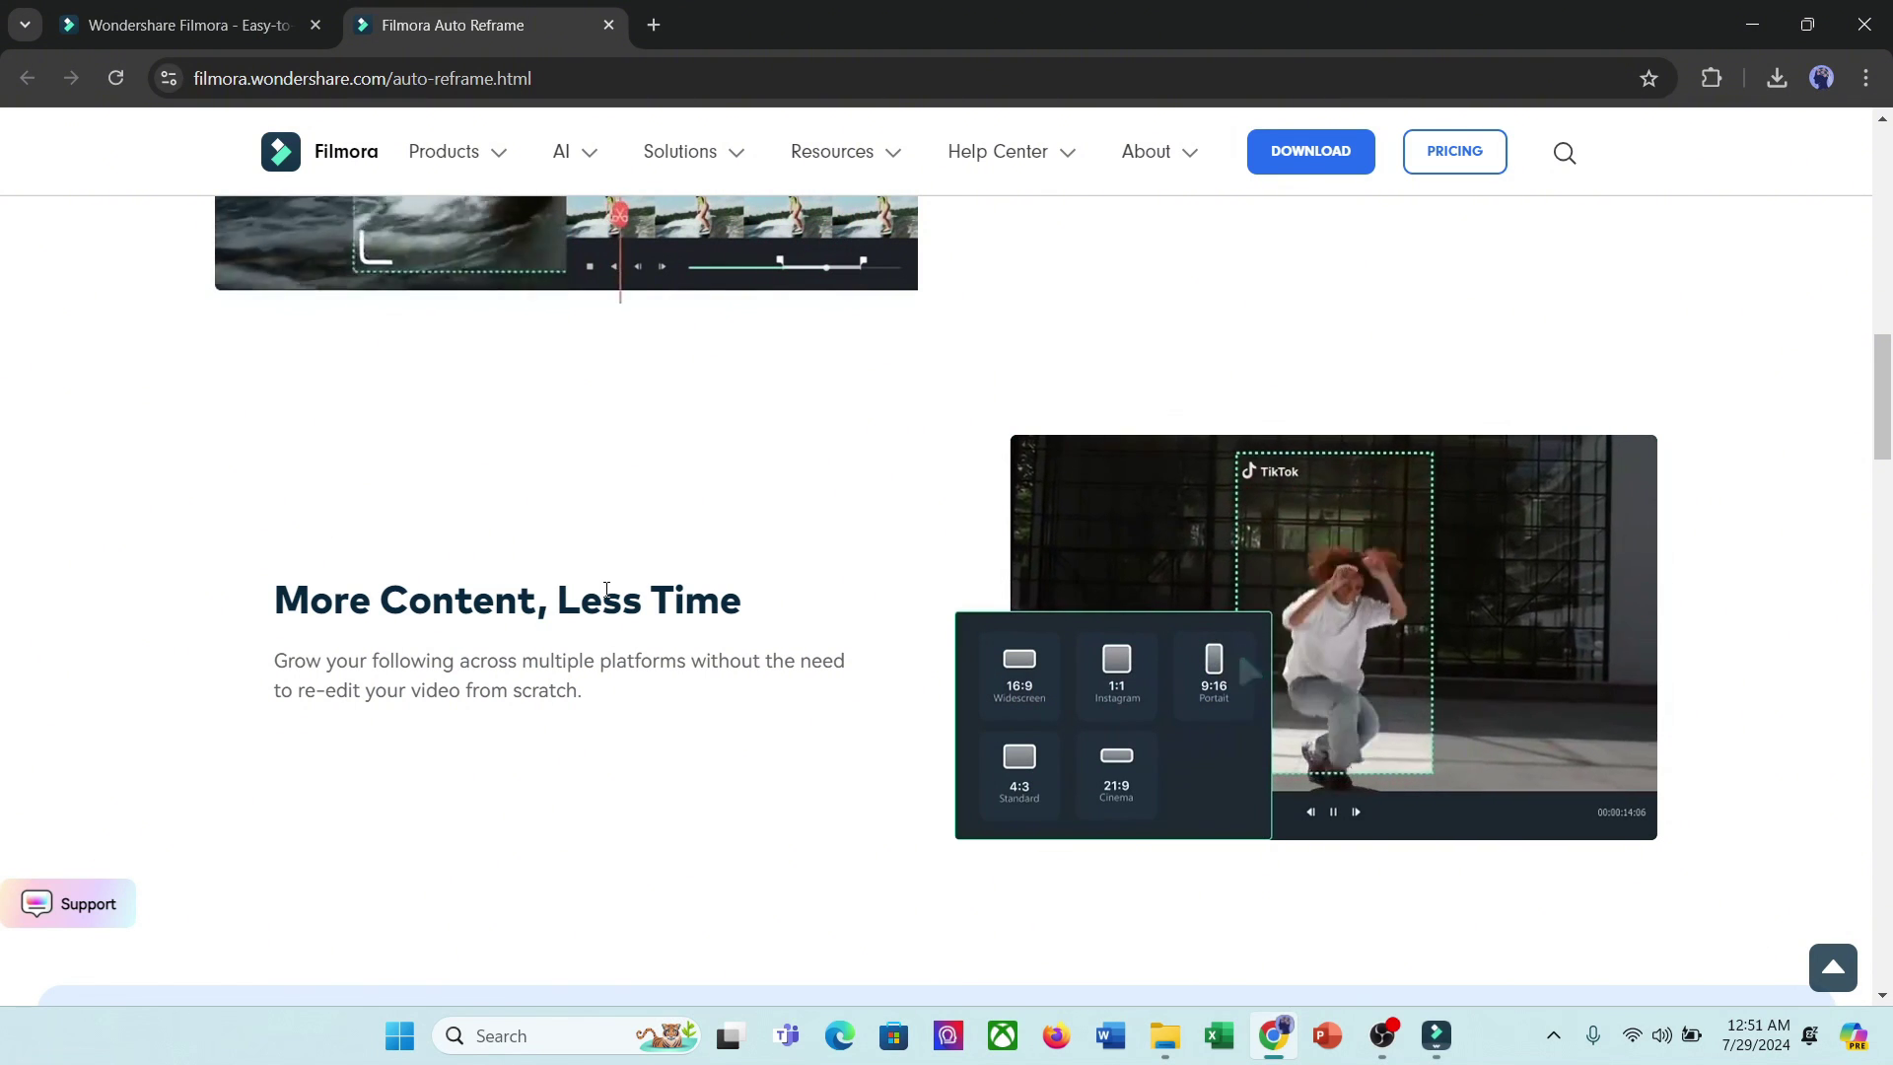
scroll(618, 583, "down", 10)
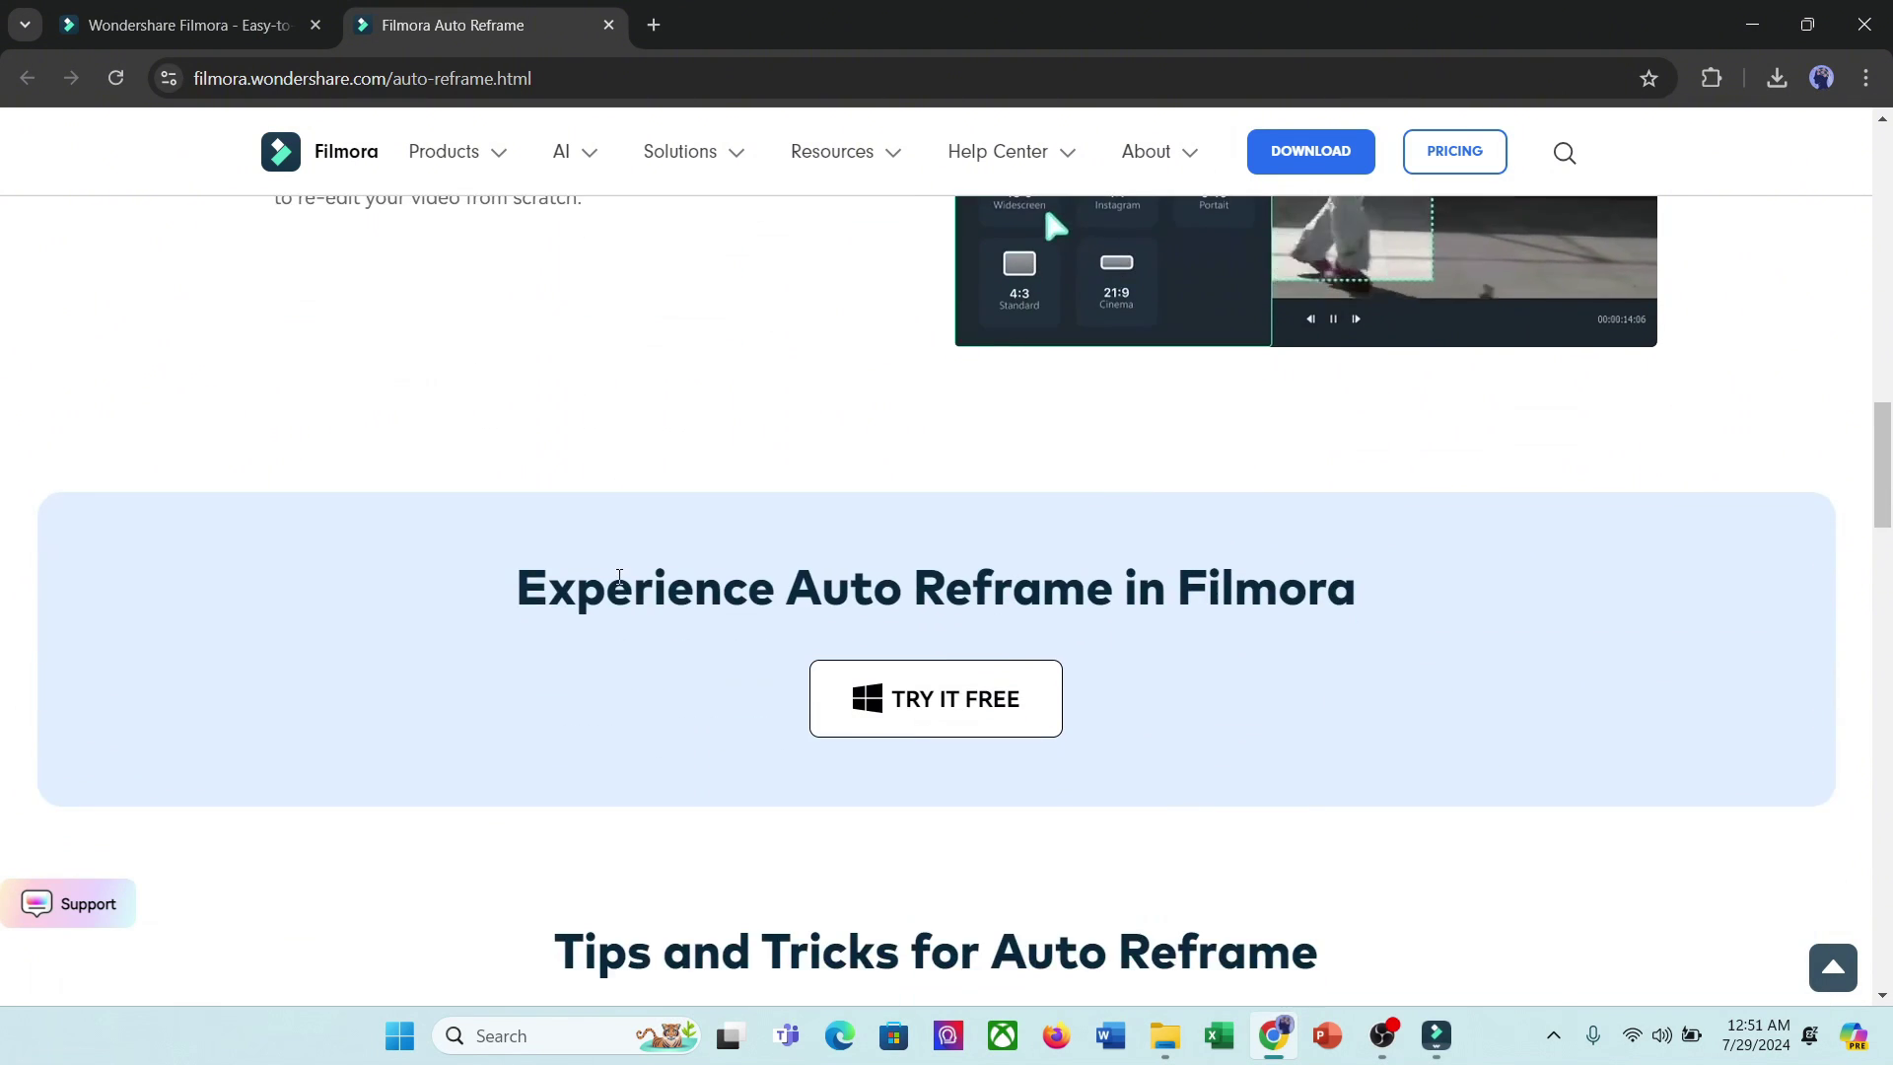
scroll(618, 581, "up", 20)
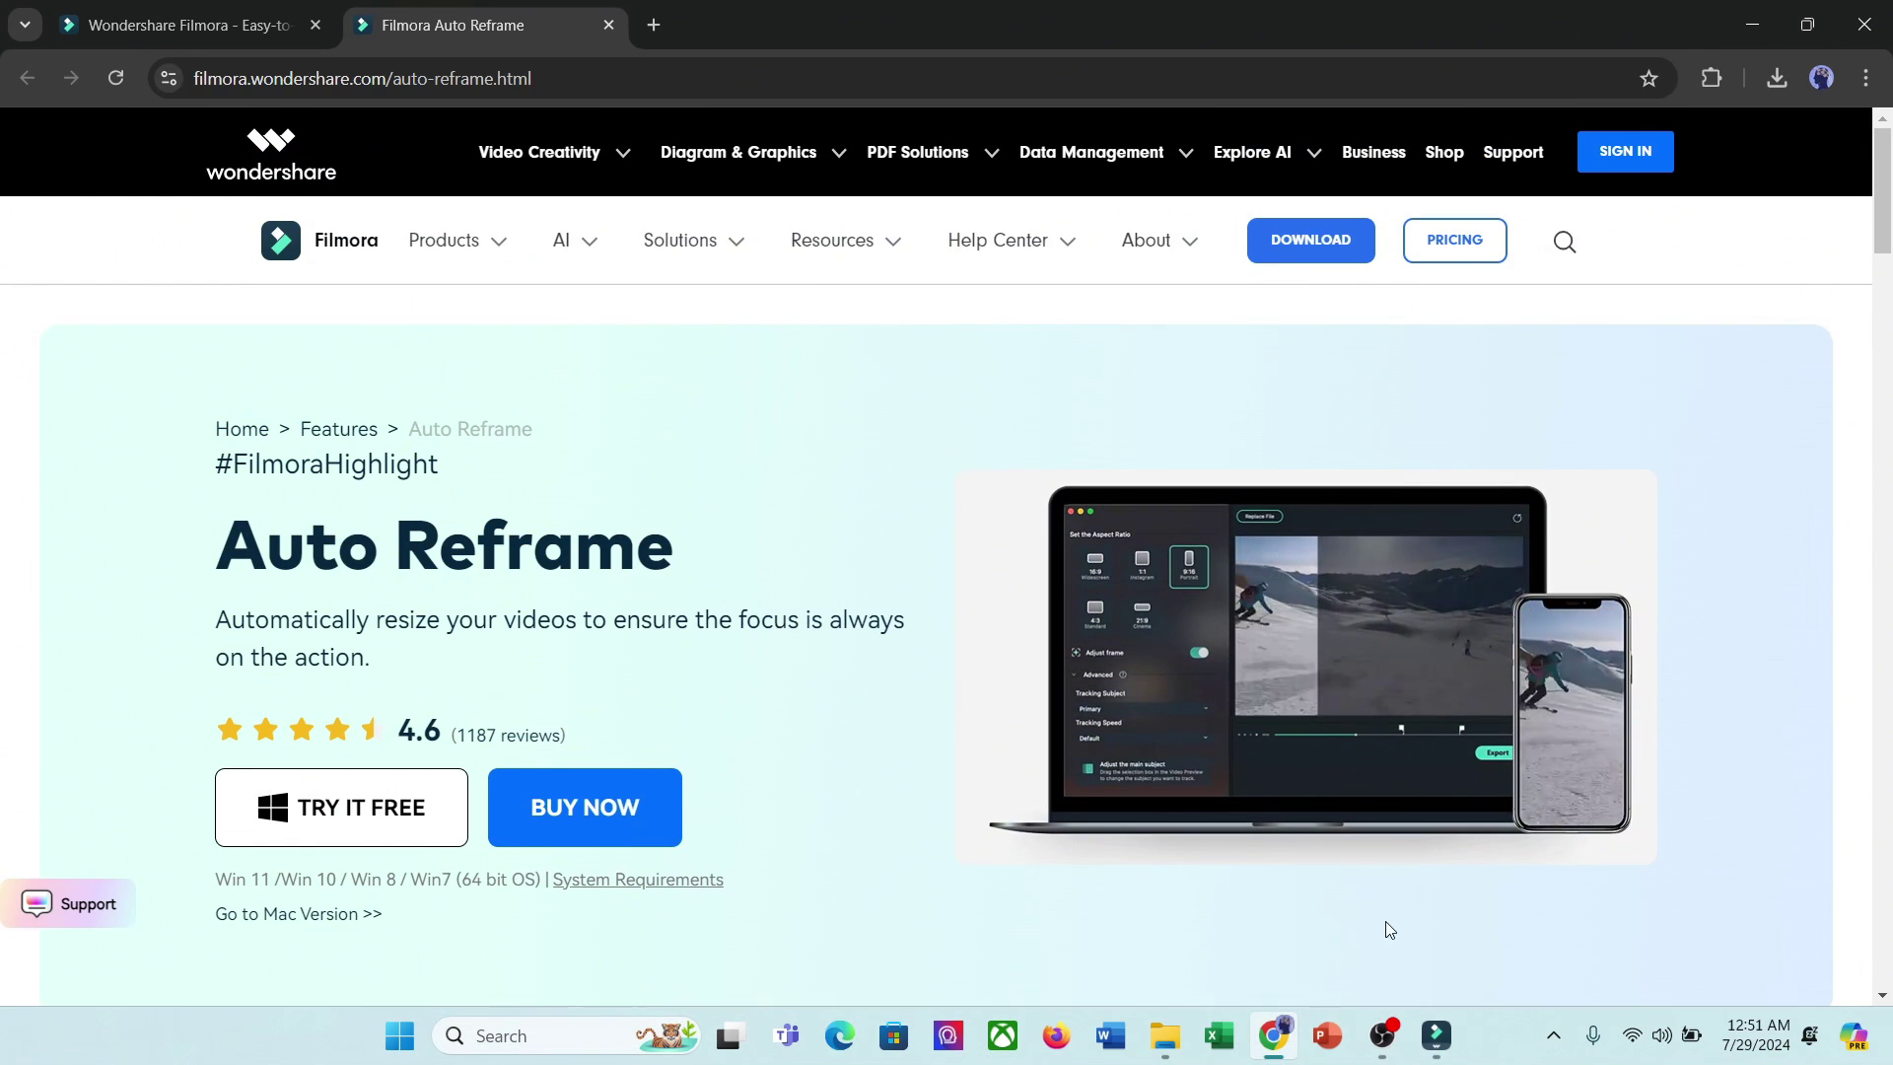
mouse_move(1436, 1045)
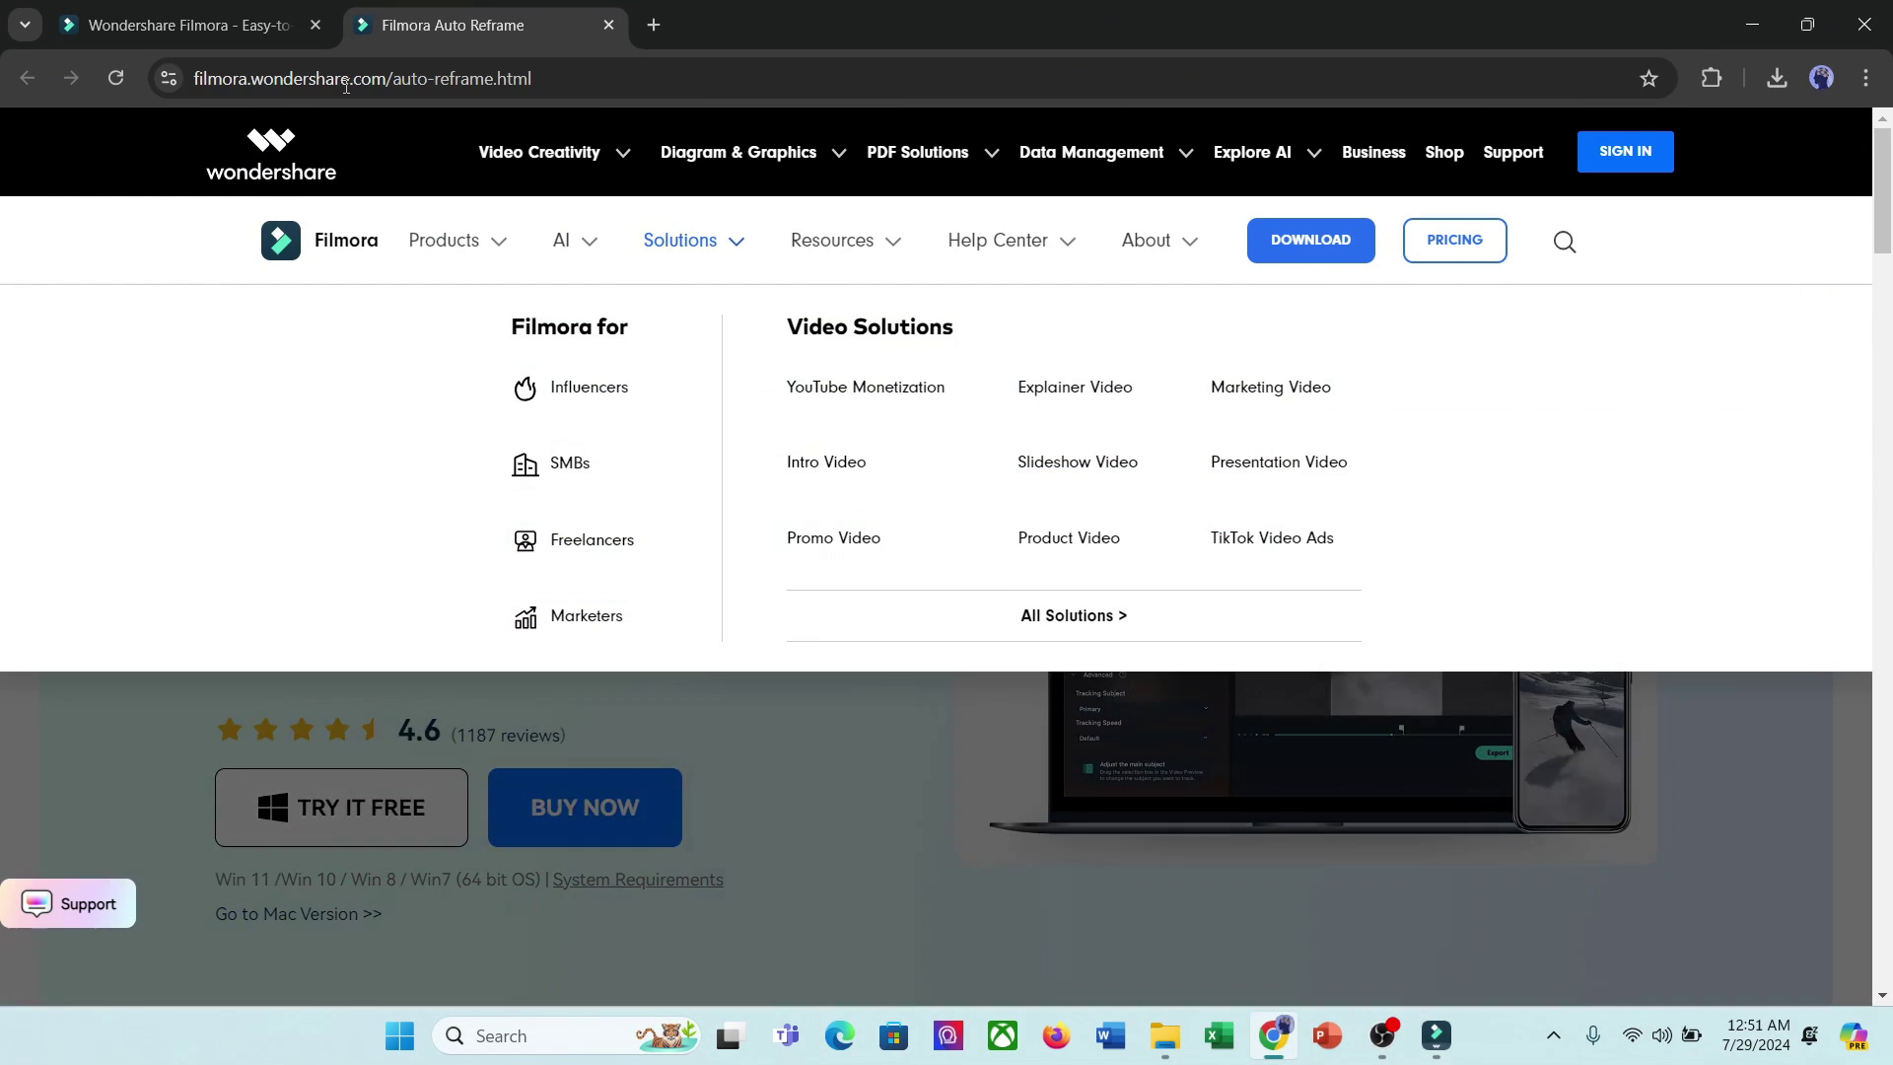
Step: Return to the Filmora download page tab and scroll down to the Templates showcase
left_click(208, 45)
scroll(306, 498, "down", 7)
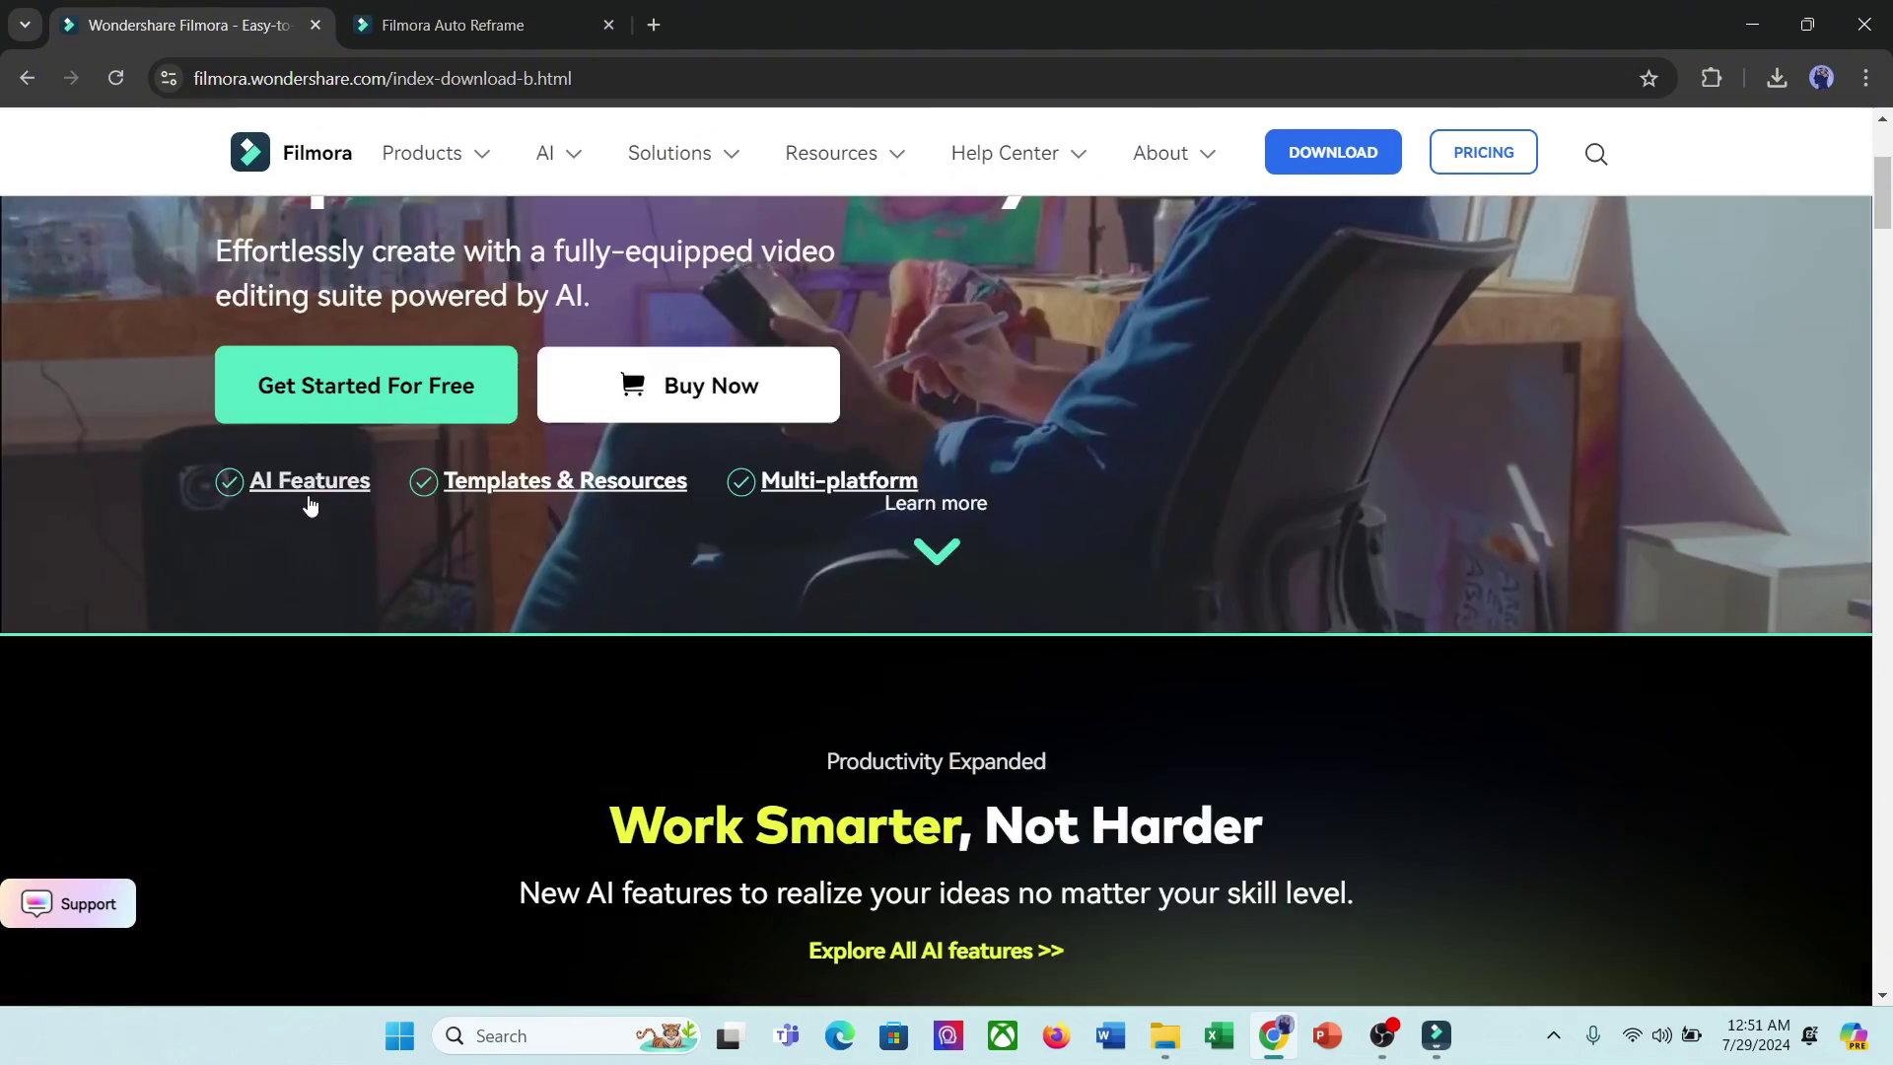
scroll(307, 494, "down", 4)
scroll(308, 495, "down", 7)
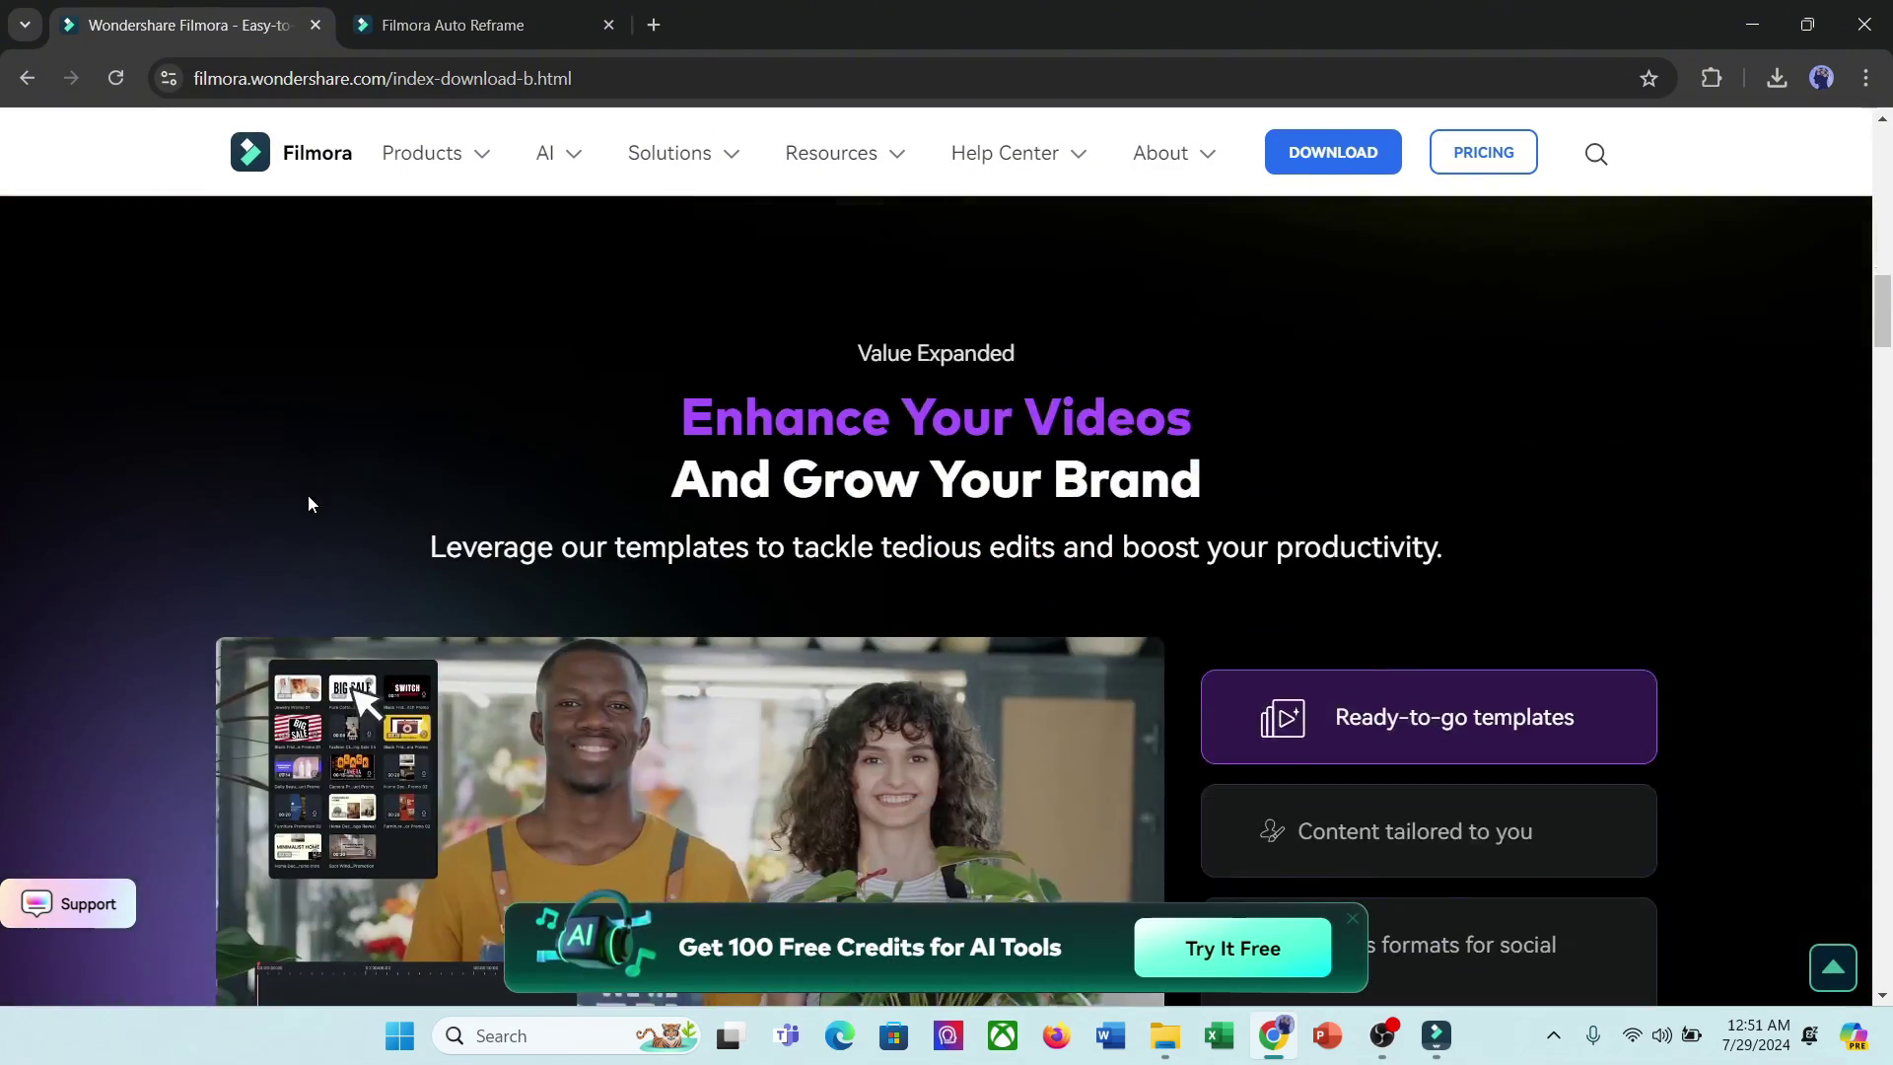
scroll(307, 494, "down", 15)
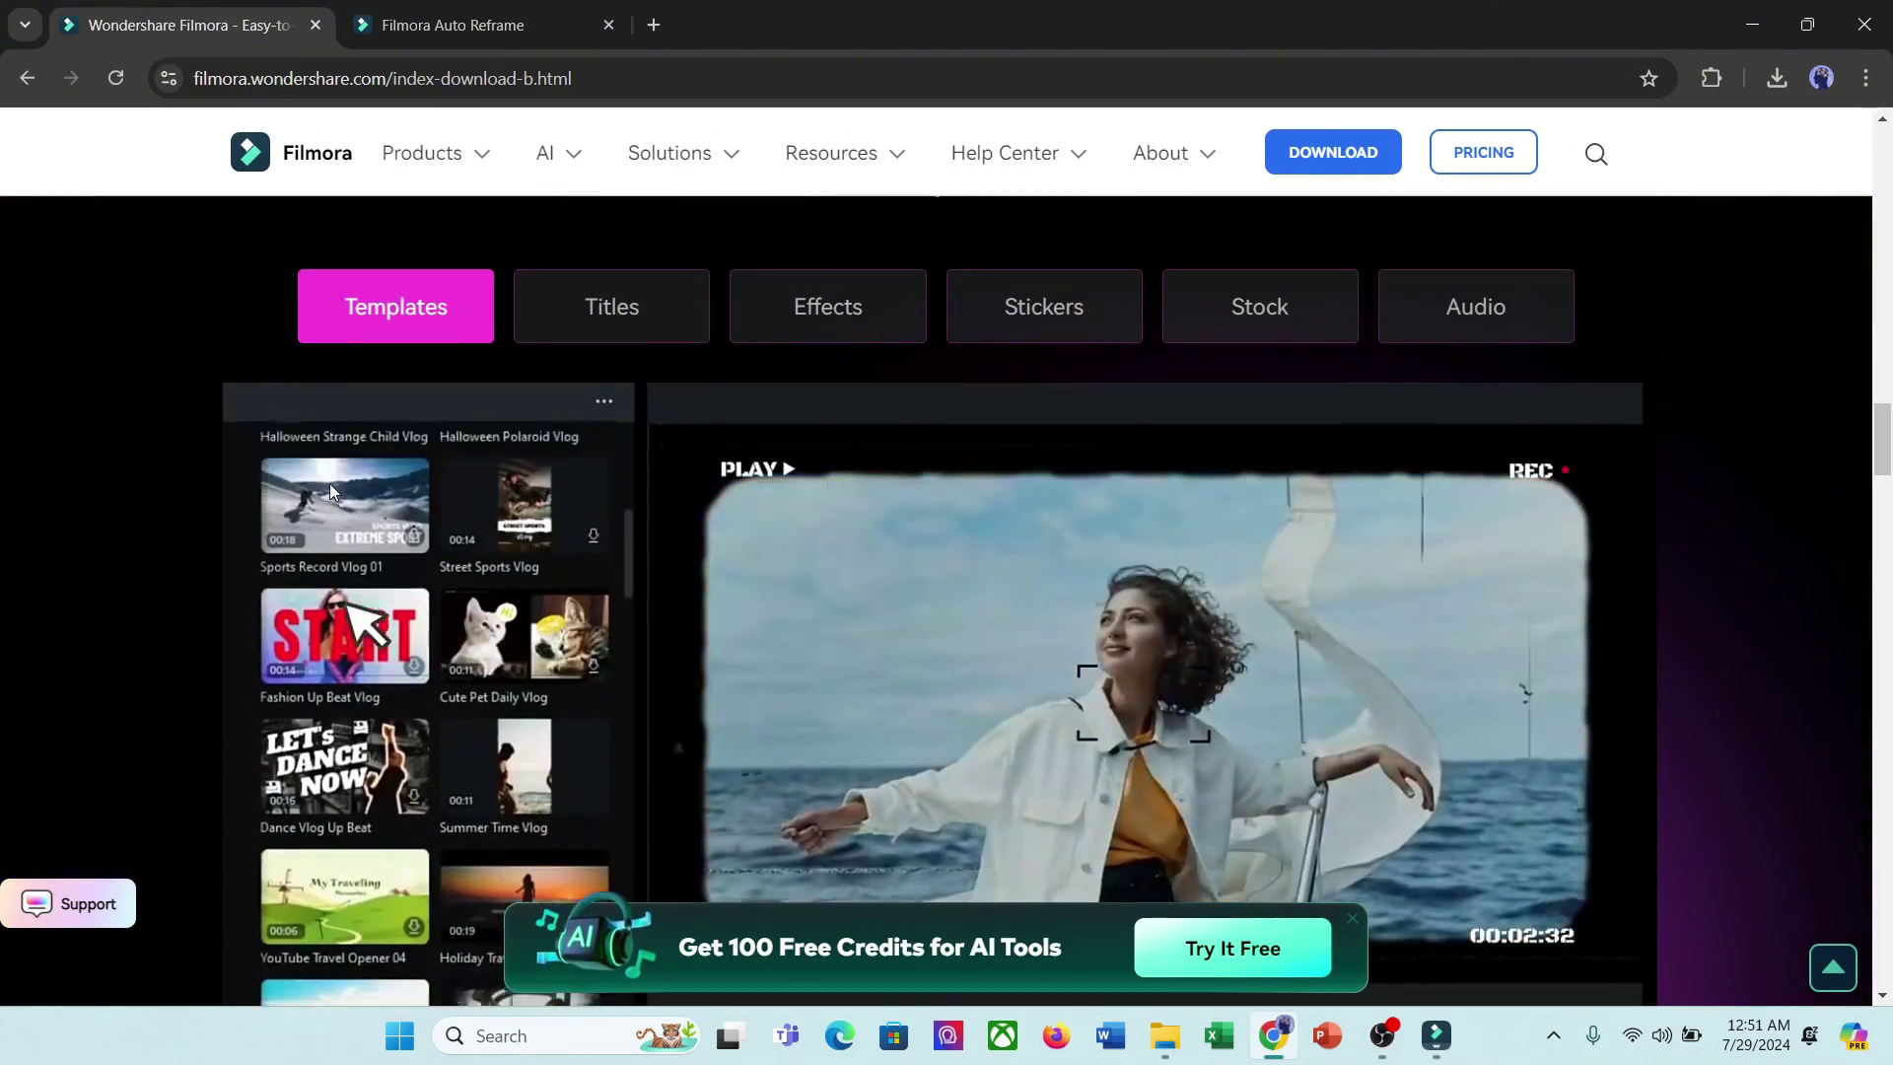